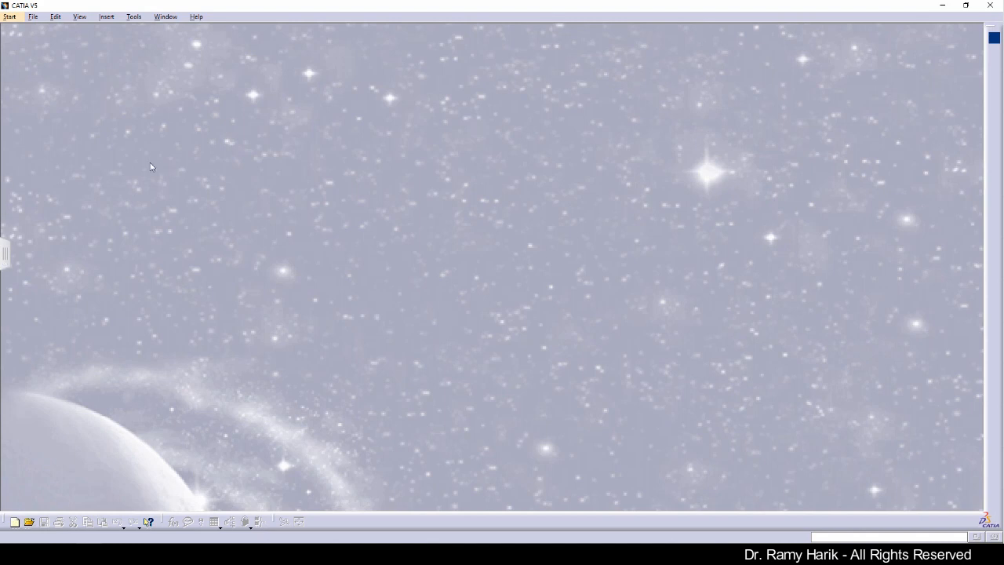
- Start a new part named PrtRHT02V01 from the Mechanical Design Sketcher workbench, with hybrid design enabled
click(11, 17)
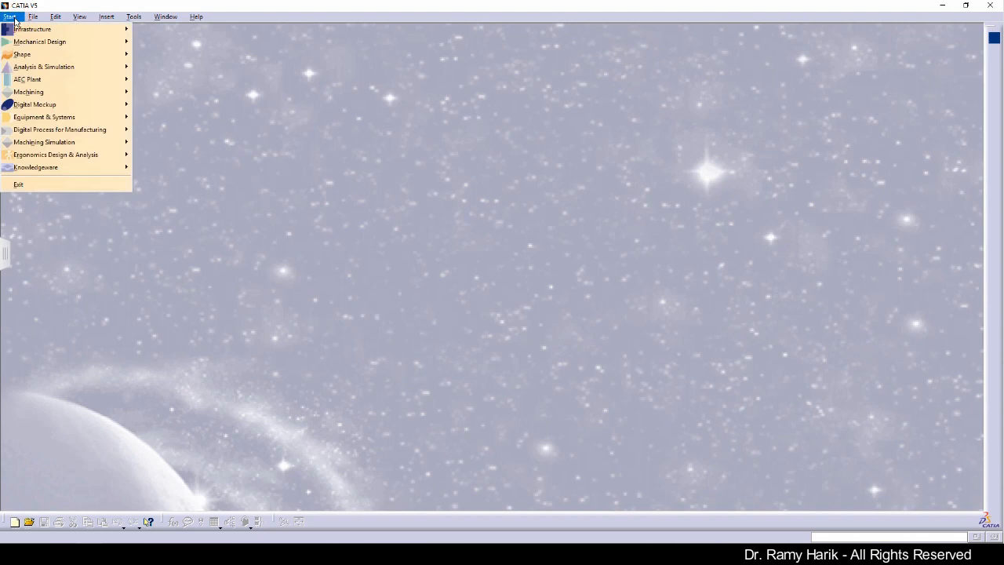
mouse_move(44, 44)
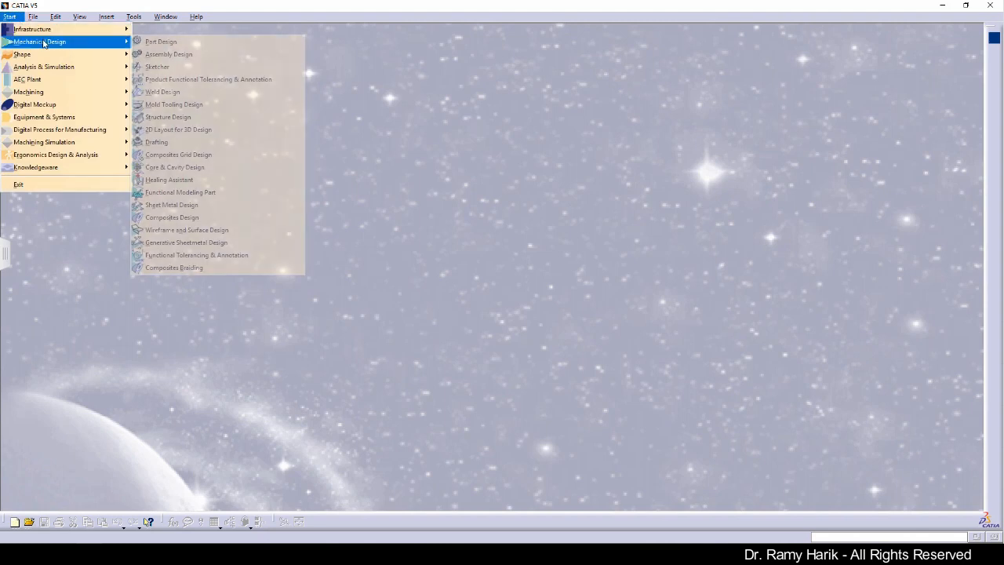
click(185, 67)
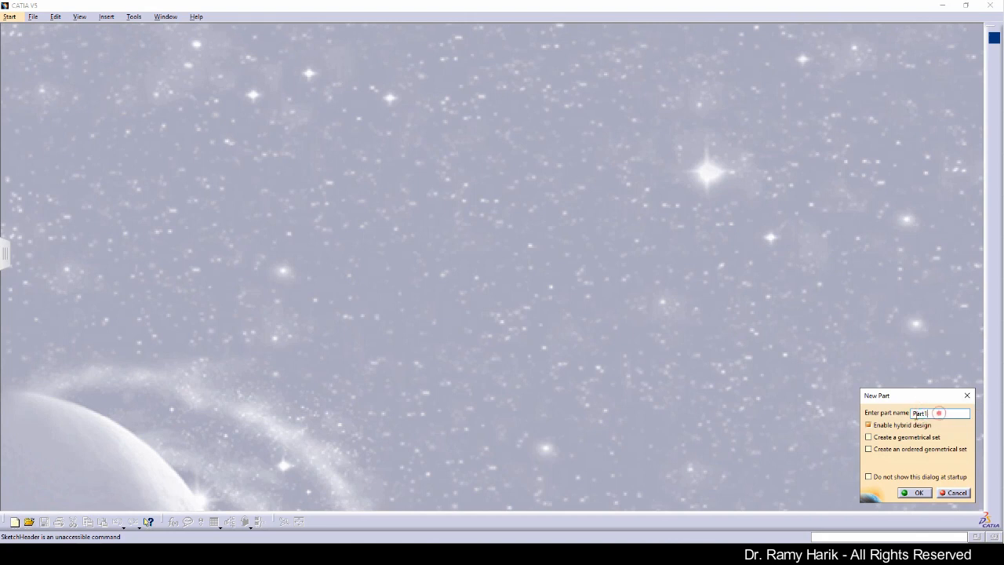
text(PrtRHT02V01)
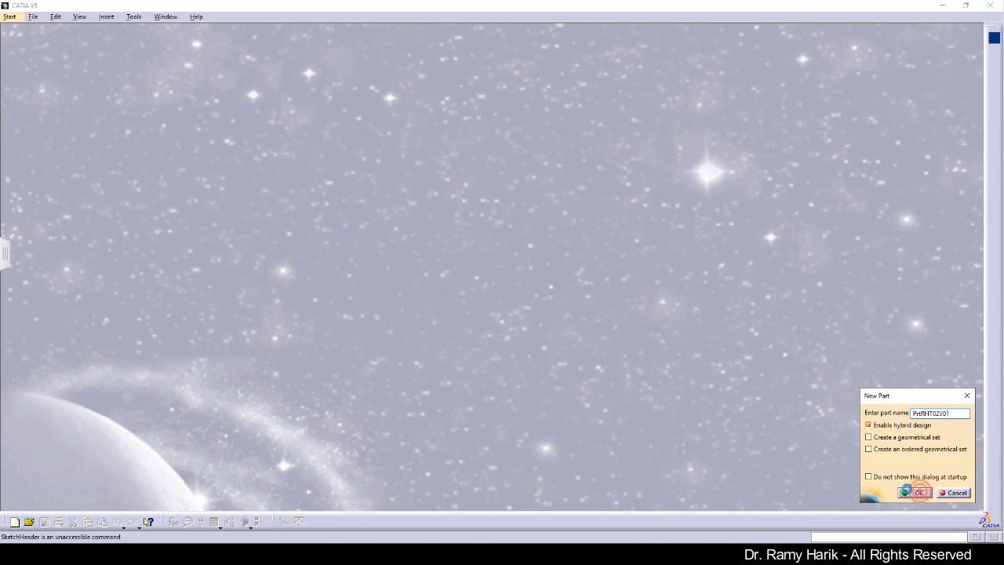
click(917, 493)
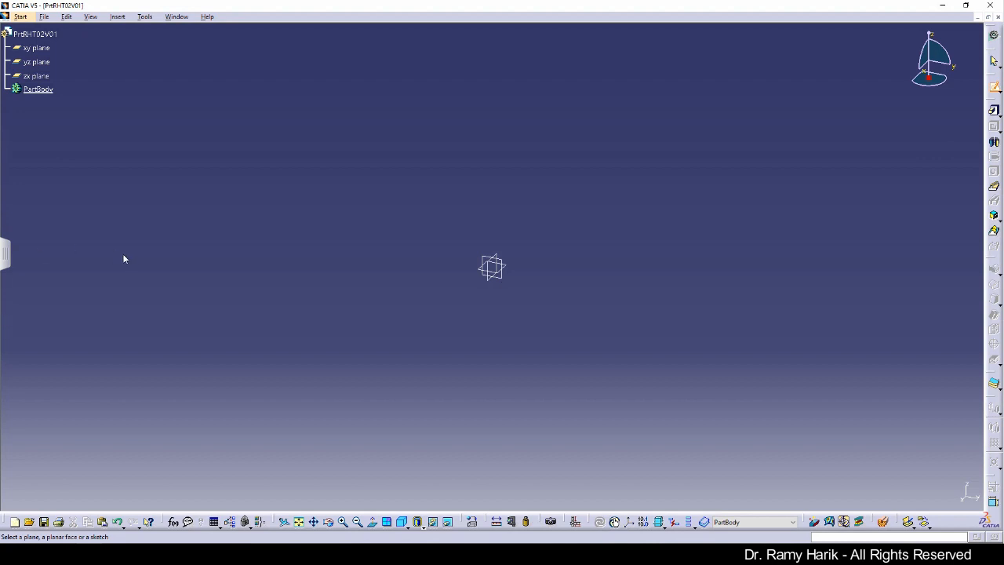
- Insert a geometrical set named "Reference Elements" under the part PrtRHT02V01
click(118, 17)
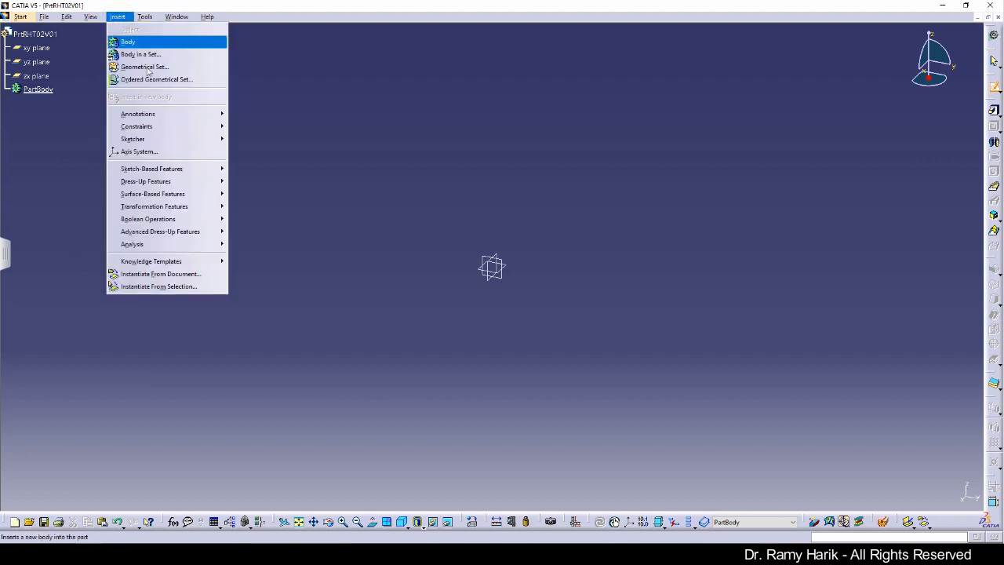
click(149, 71)
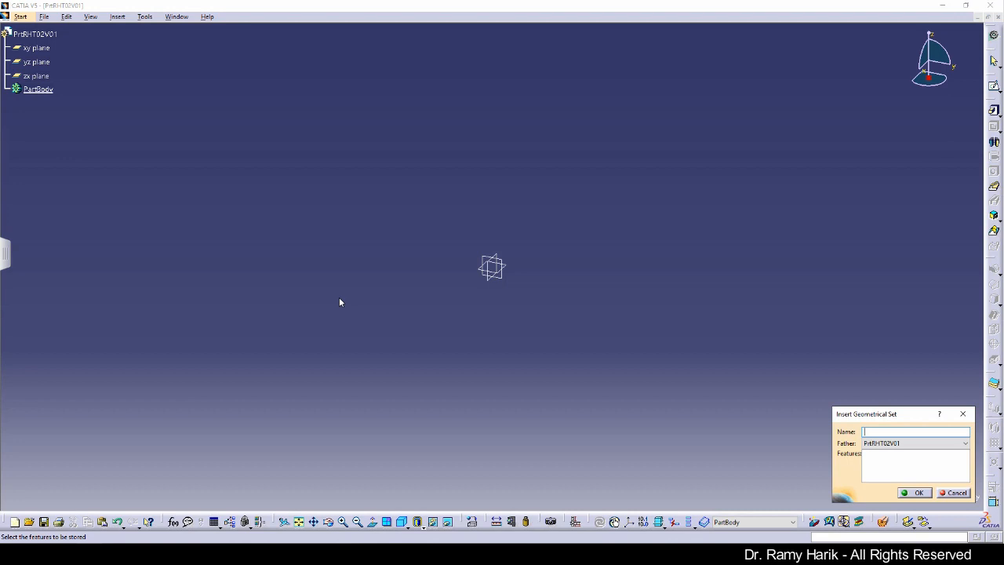
text(Reference Elements)
key(Return)
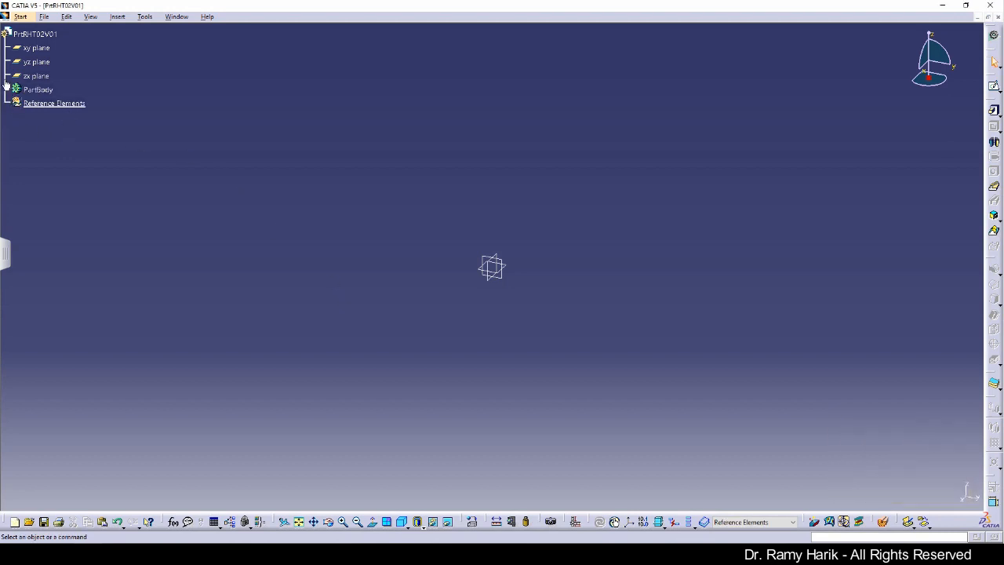
- Enlarge the specification tree and define PartBody as the in-work object
click(140, 231)
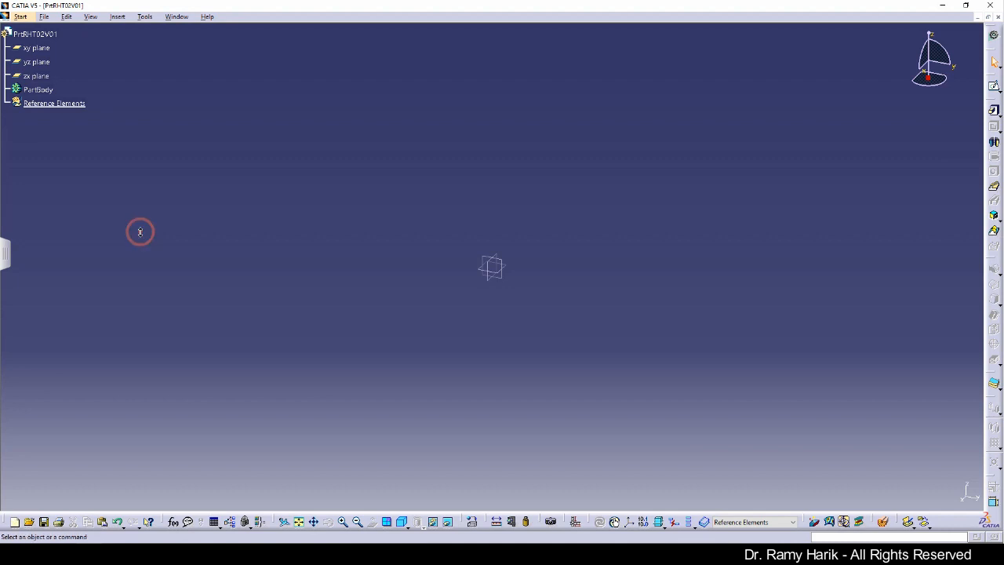
ctrl+middle_drag(140, 232, 124, 146)
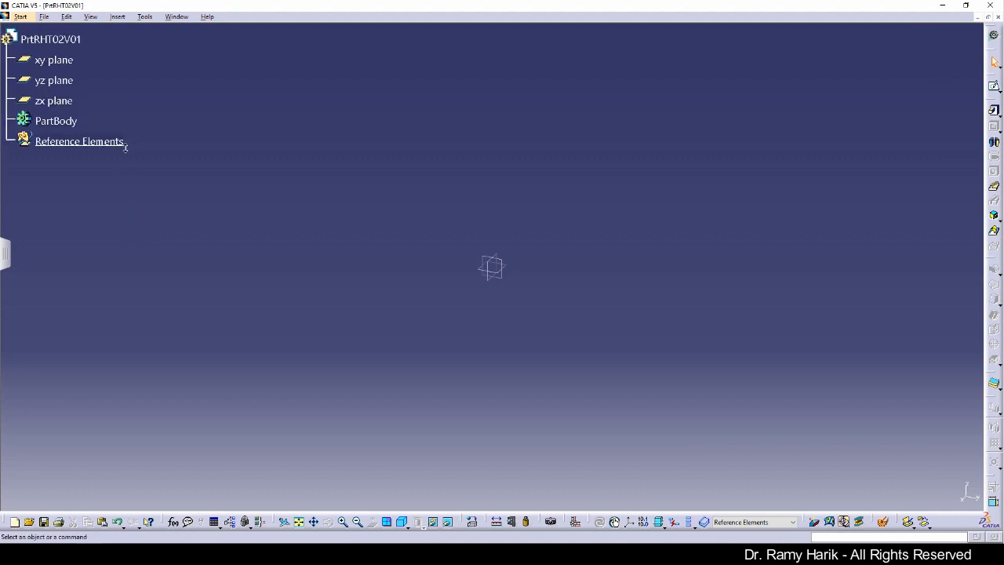
click(8, 133)
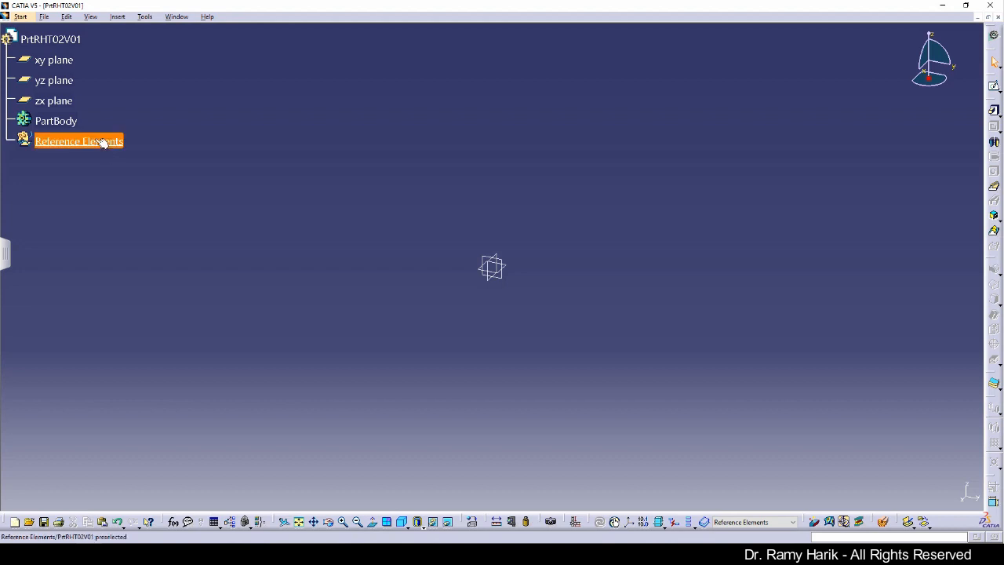
right_click(56, 123)
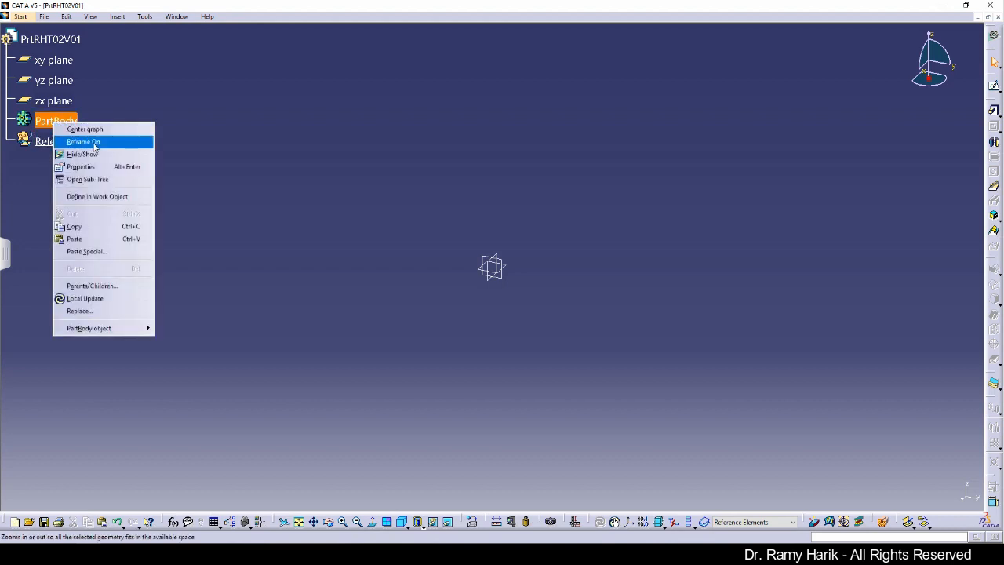
click(118, 195)
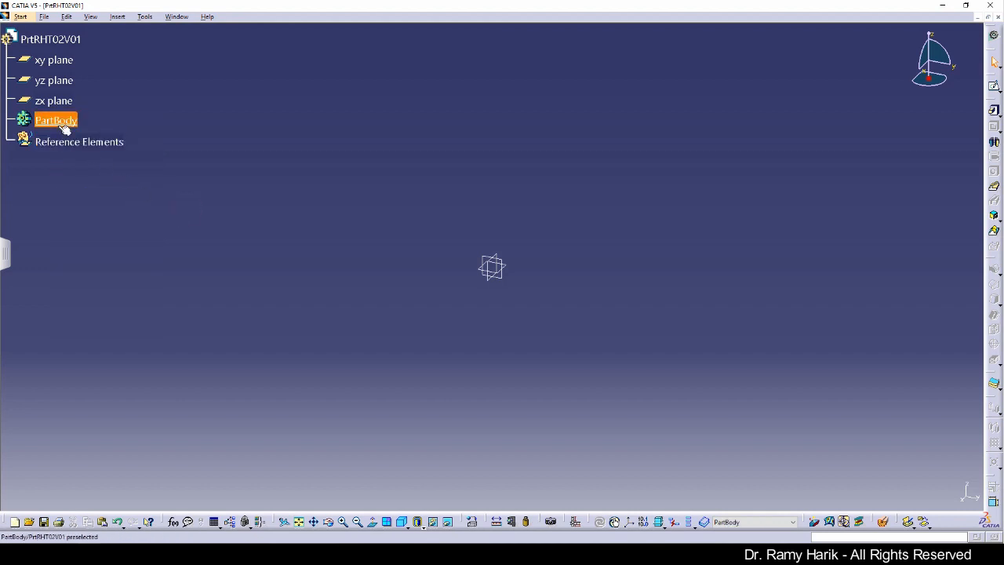
right_click(78, 143)
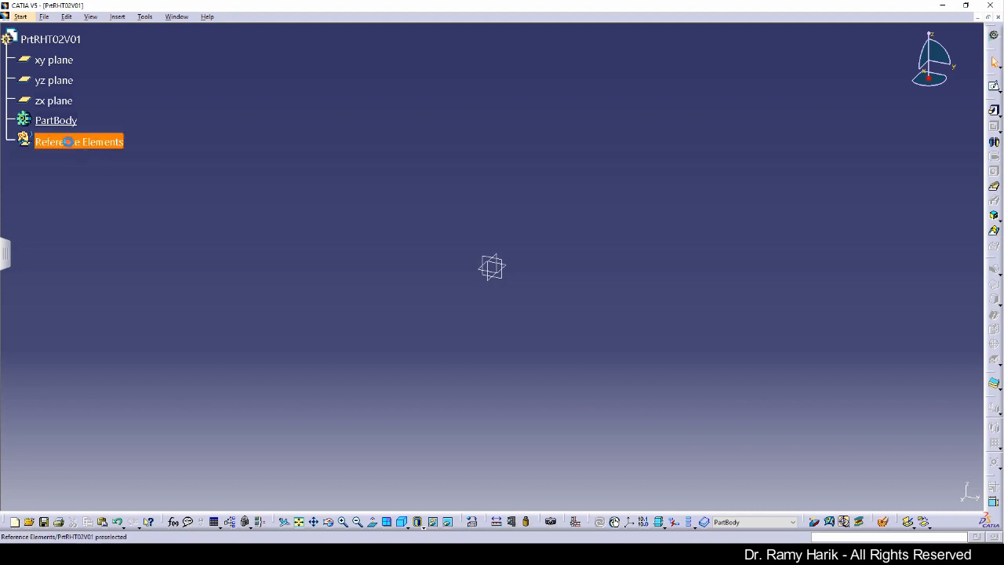
click(266, 208)
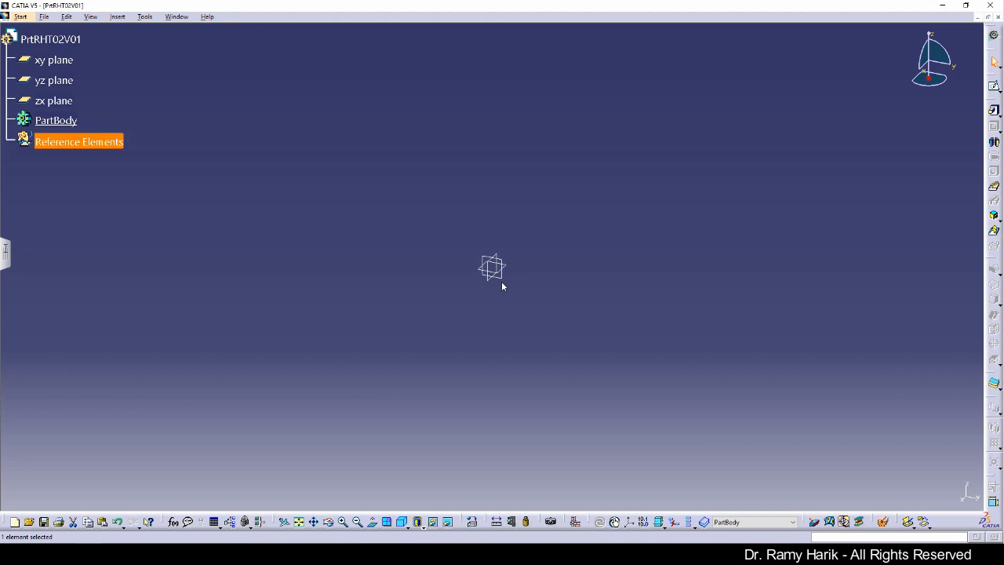
click(258, 280)
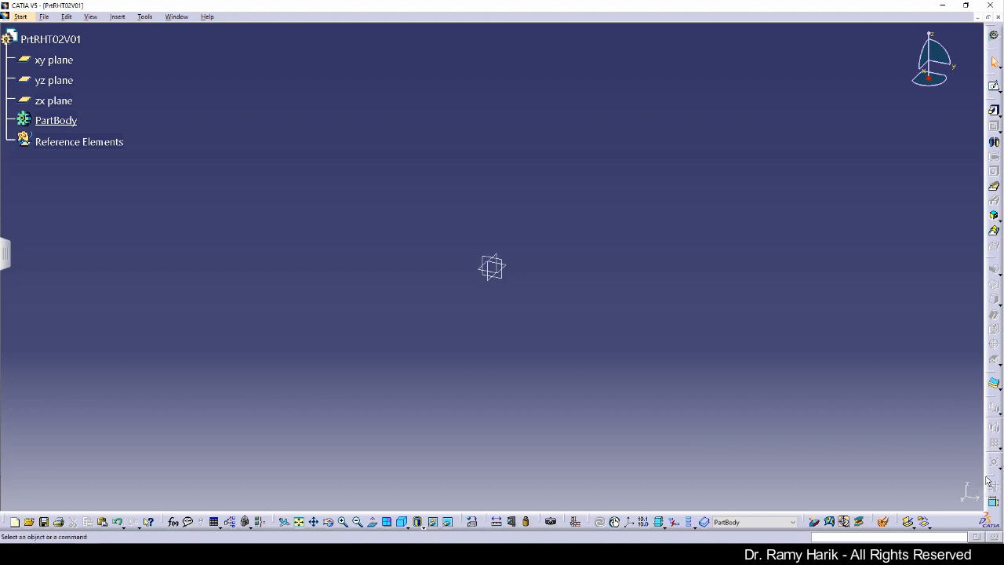
- Undock the toolbars covering the Reference Elements toolbar and float that toolbar horizontally in the graphics area
drag(990, 479, 929, 230)
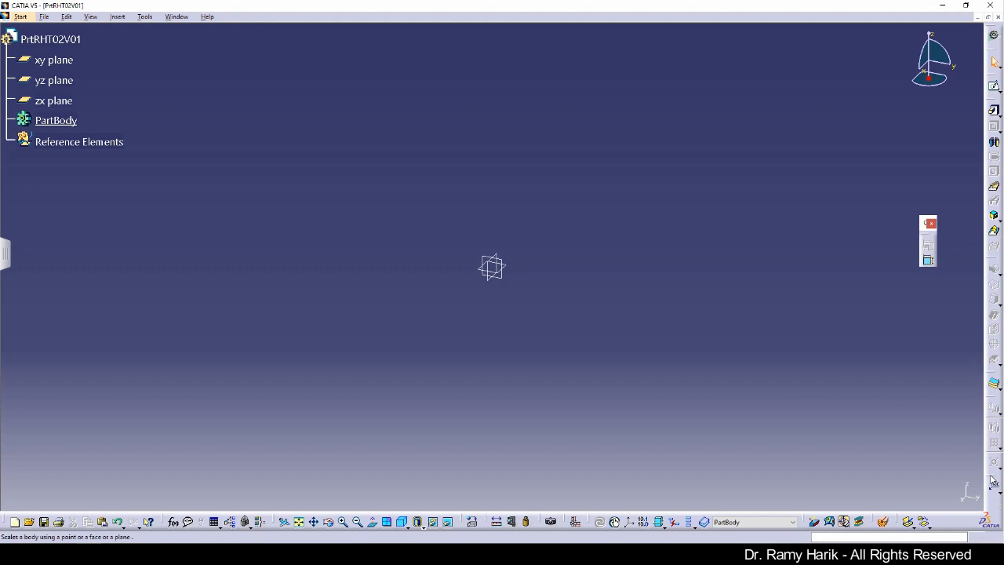
drag(891, 322, 894, 199)
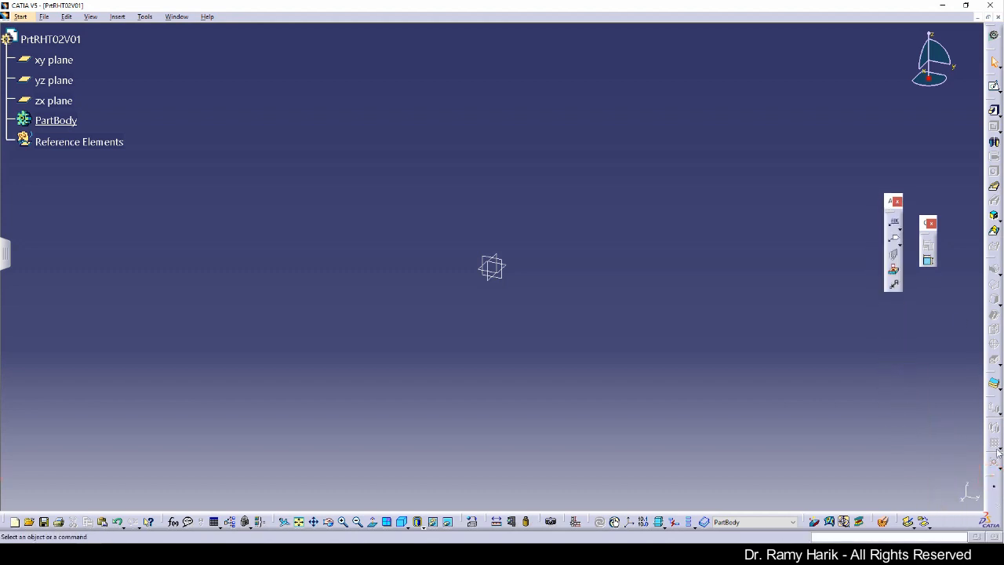
drag(992, 487, 758, 356)
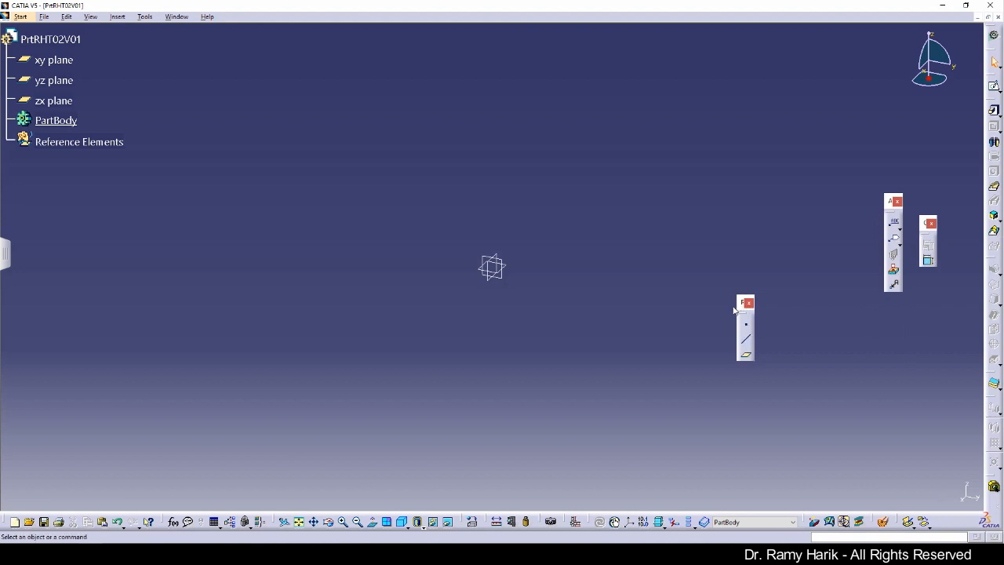
drag(741, 303, 791, 85)
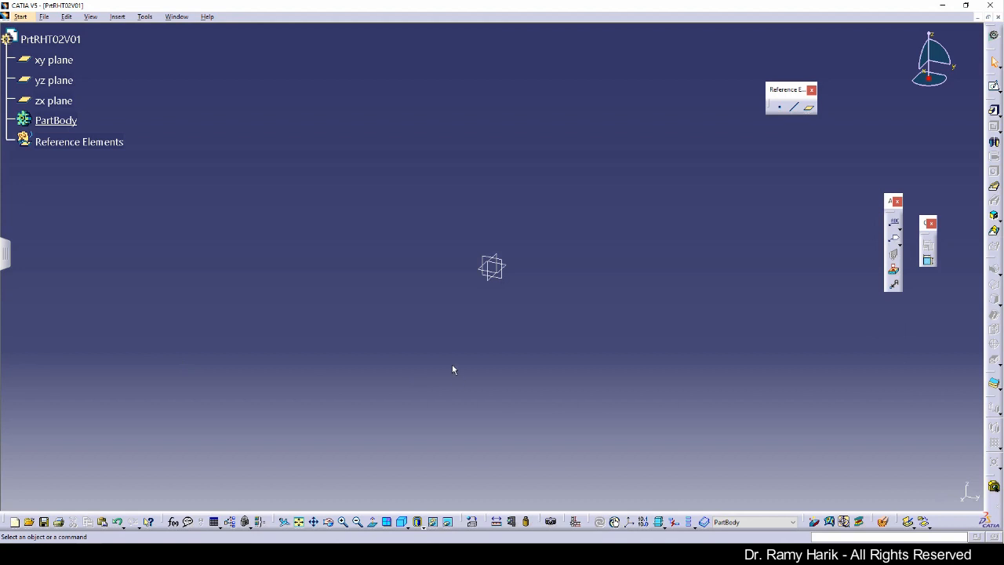
- Define the Reference Elements set as the in-work object, and switch the in-work object back to PartBody
click(82, 142)
right_click(78, 143)
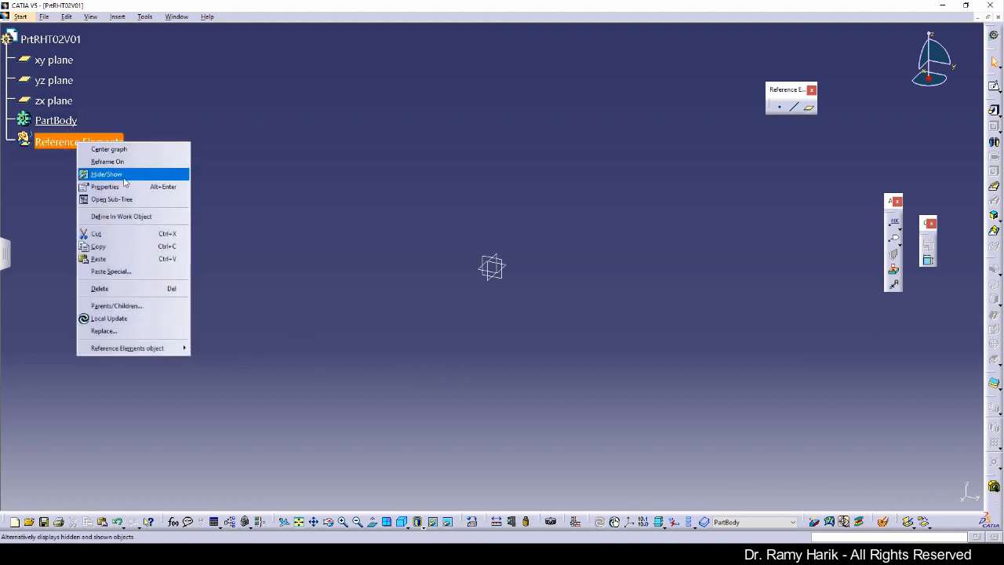
click(138, 217)
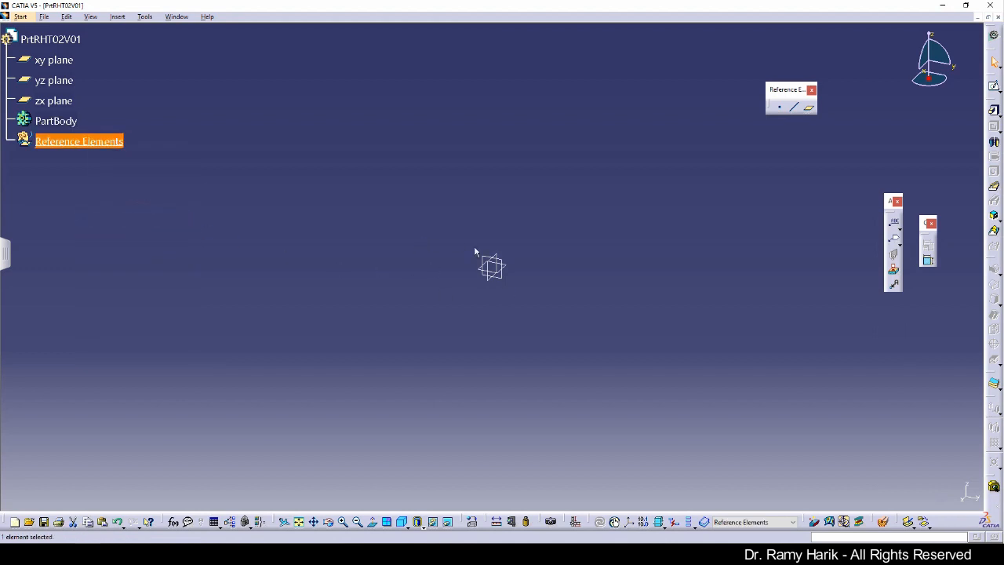
click(59, 122)
right_click(59, 122)
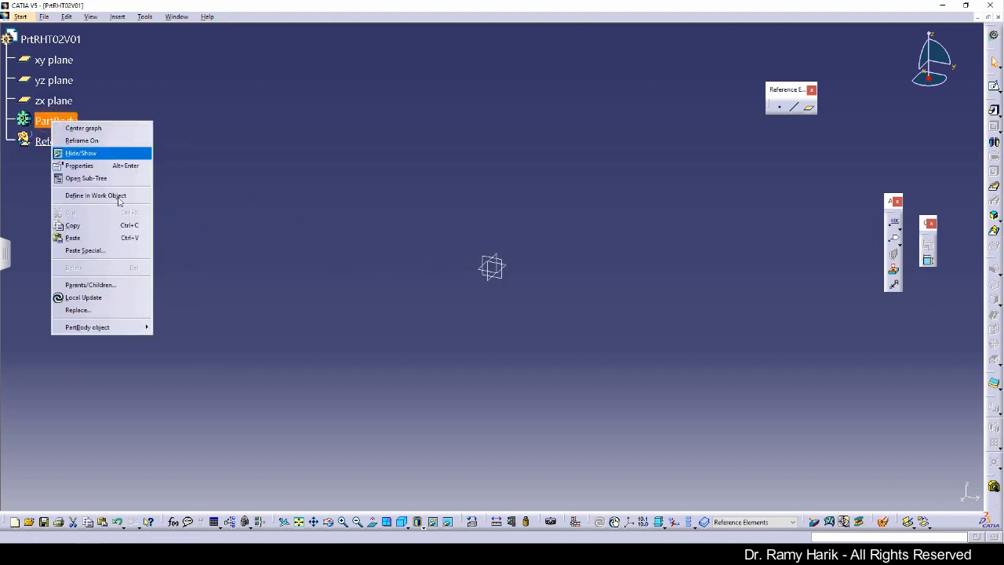
click(116, 196)
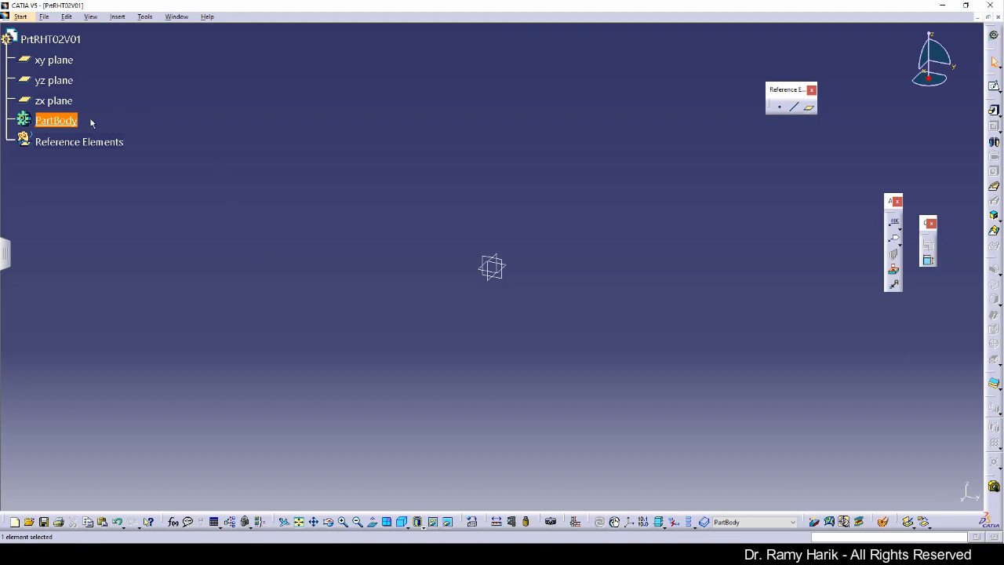
- Create a coordinate point at X 0, Y 0, Z 0 mm in PartBody and enter "Origin" as its feature name
click(780, 109)
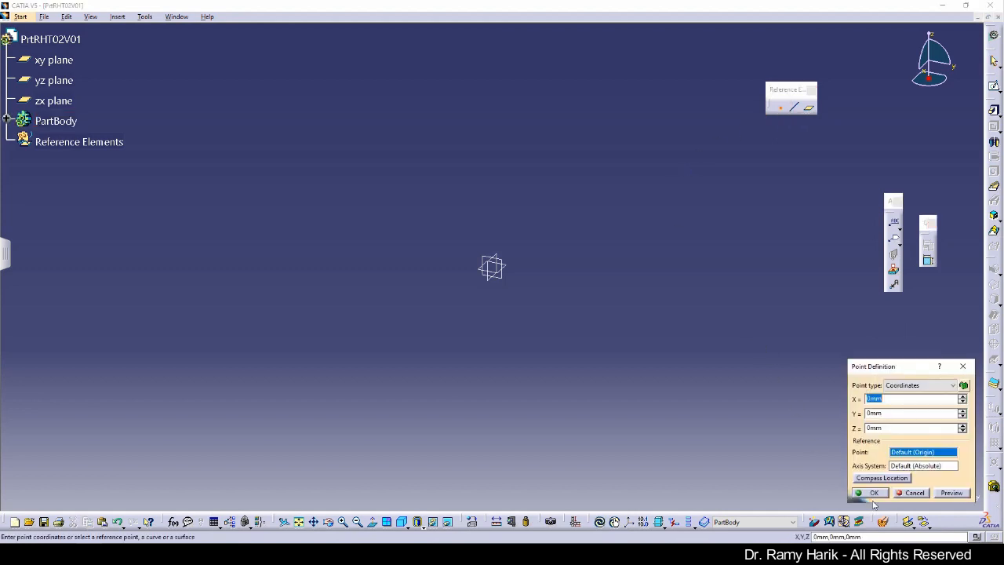
click(875, 493)
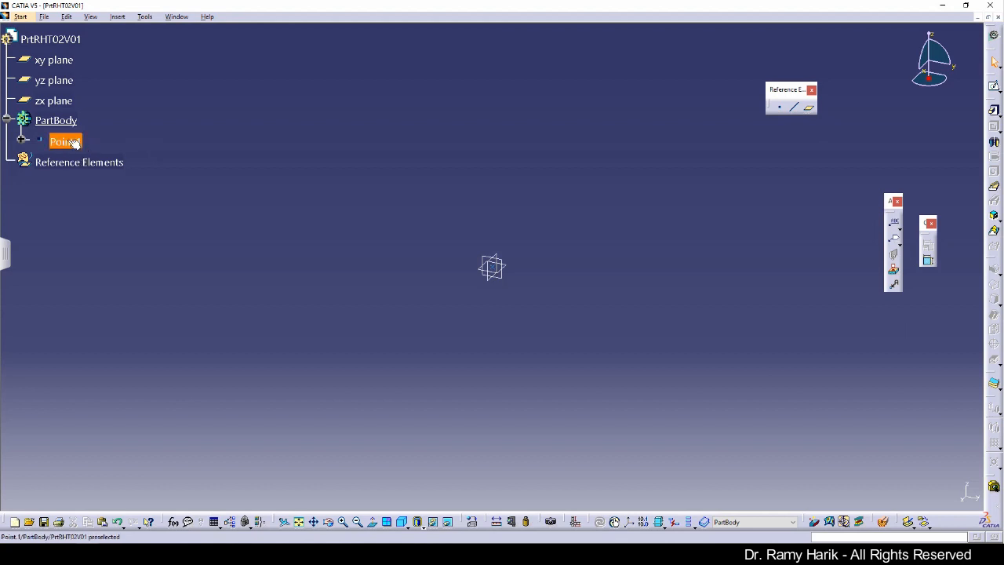
right_click(74, 143)
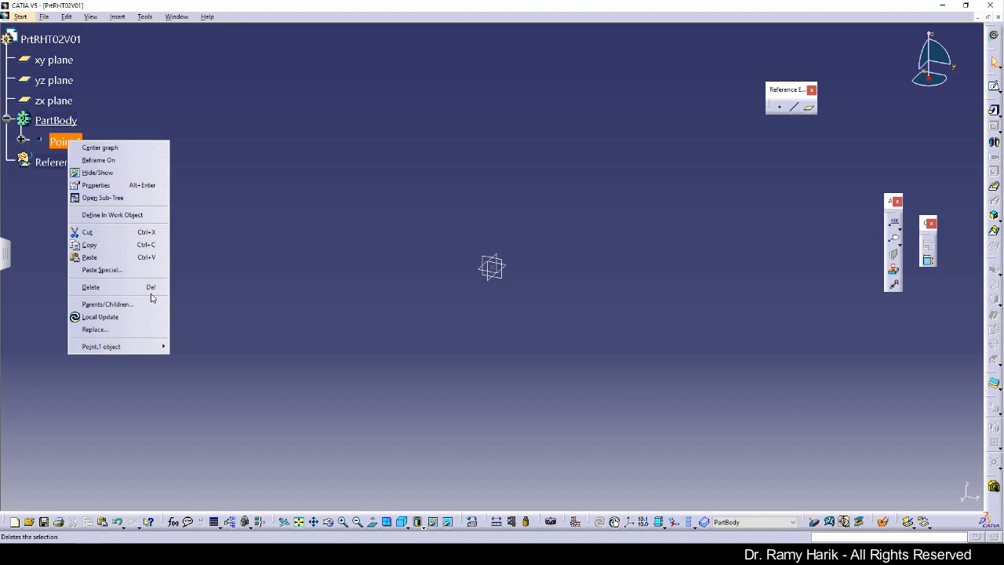
click(149, 185)
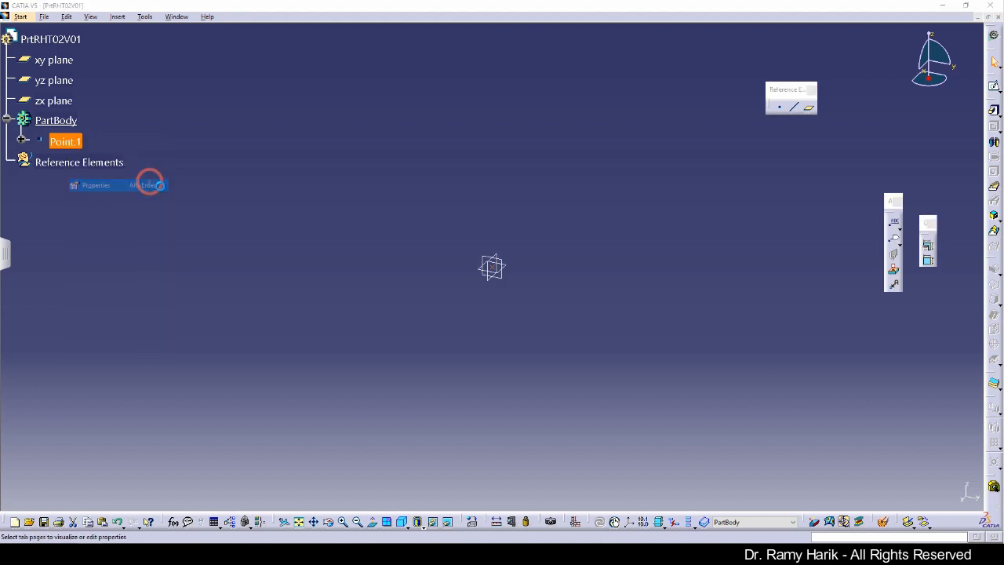
click(797, 230)
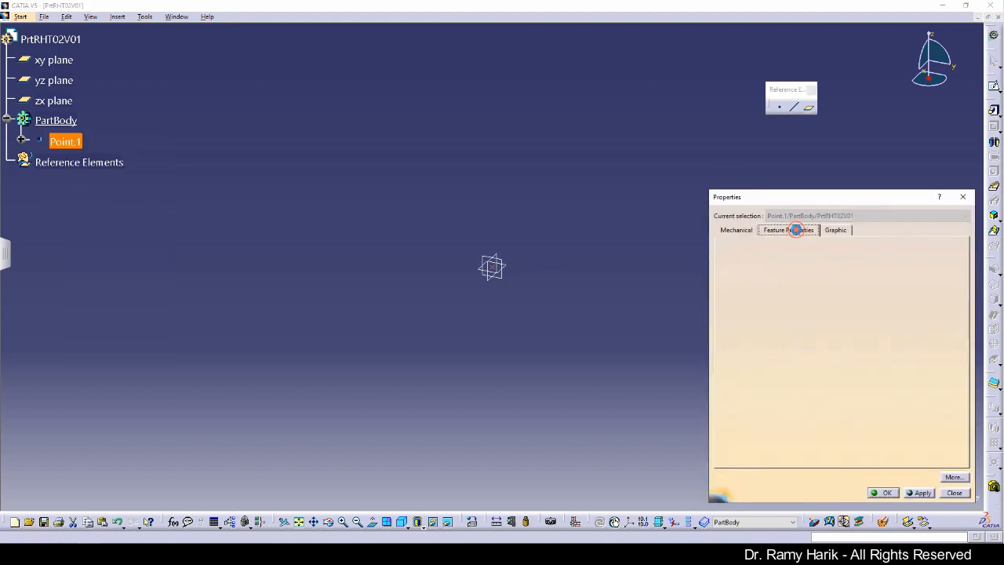
click(963, 196)
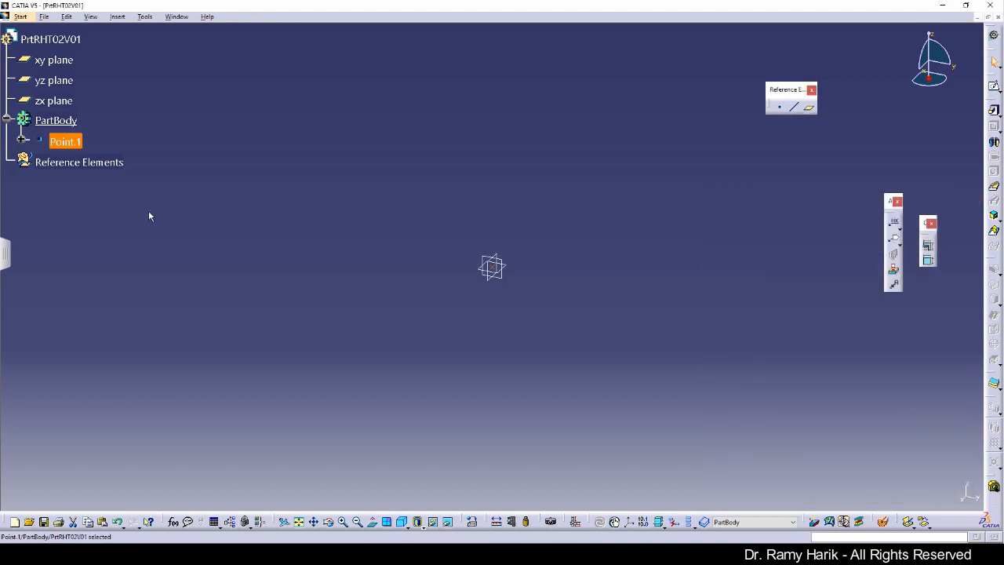
key(alt+Return)
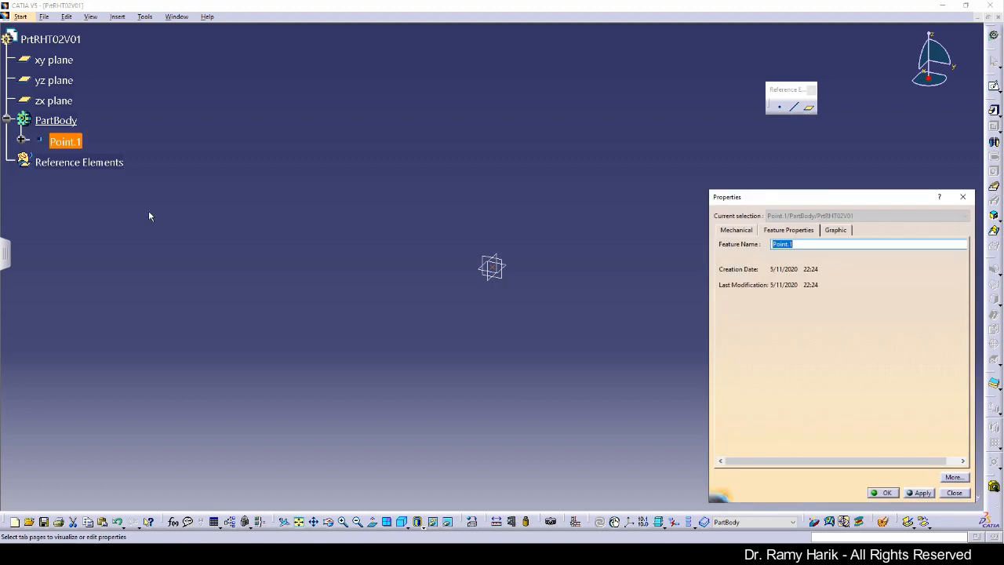
text(Origin)
- Set the origin point's symbol to a filled square and its colour to orange, and apply the properties
click(832, 231)
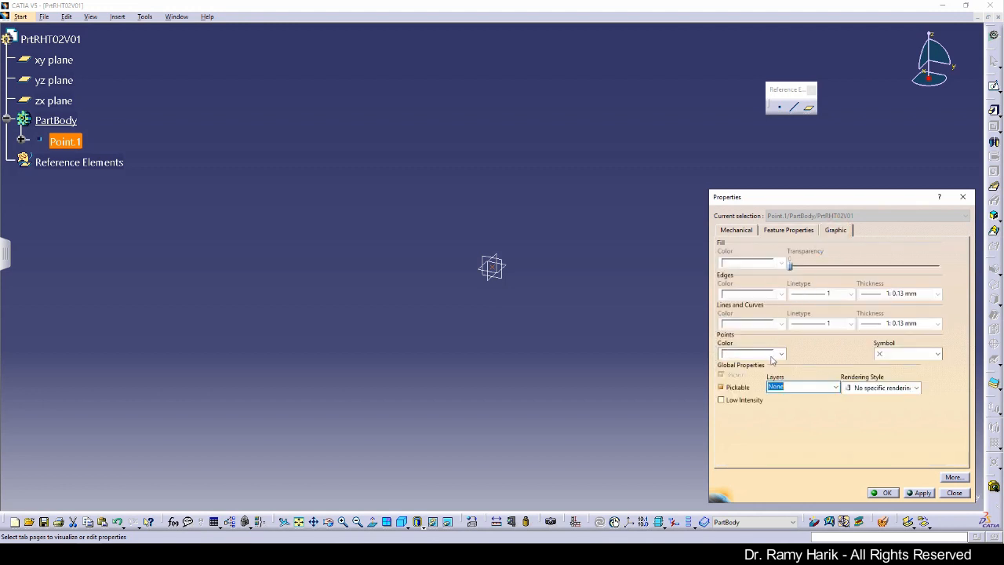
click(900, 355)
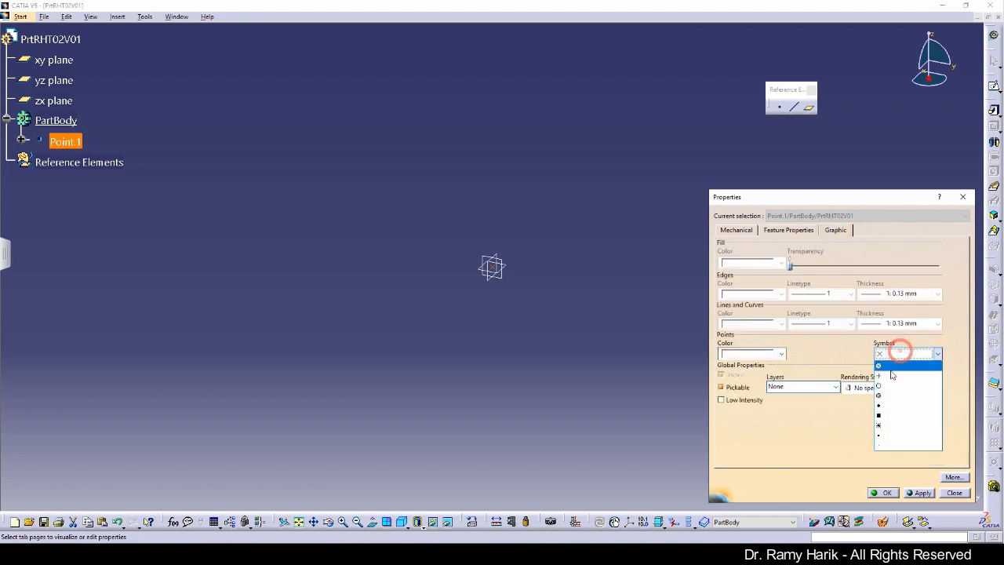
click(882, 416)
click(761, 354)
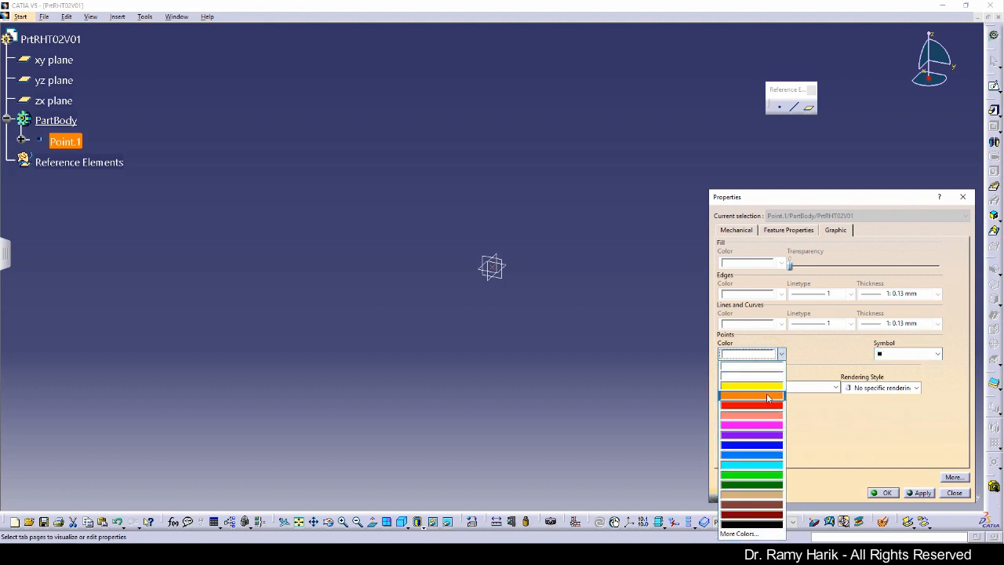
click(767, 395)
click(883, 493)
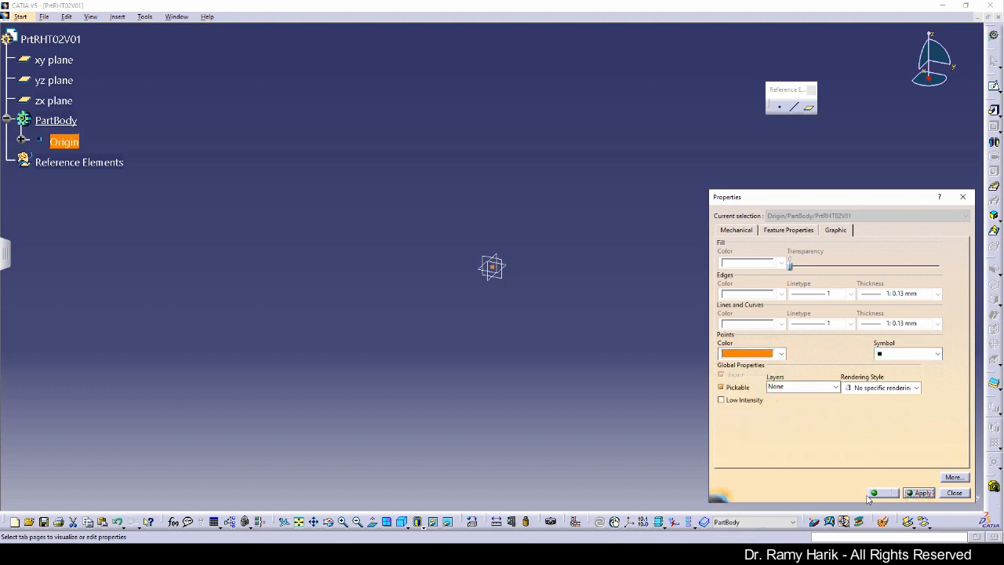
- Clear the selection and define the Reference Elements set as the in-work object
click(565, 392)
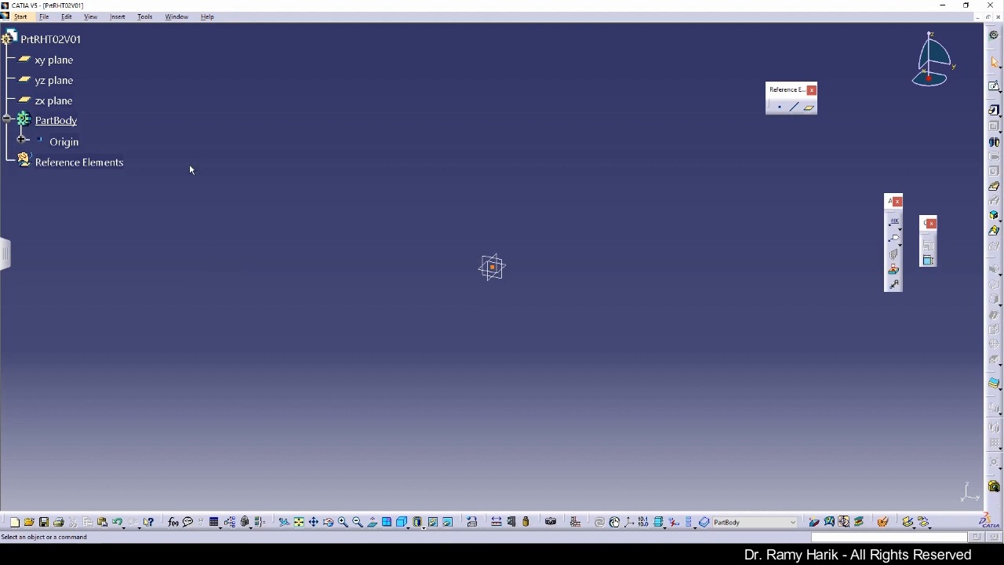
click(63, 144)
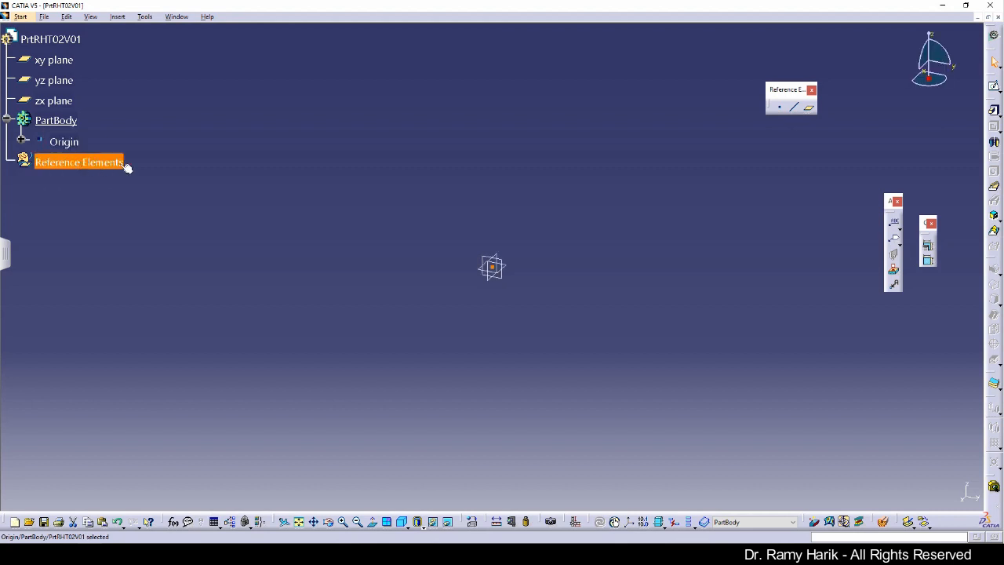
right_click(73, 162)
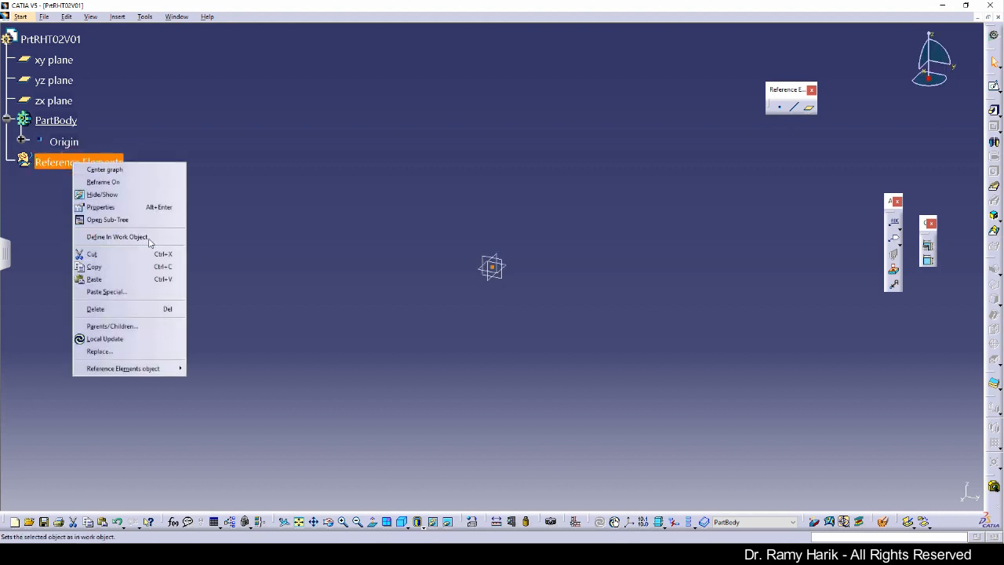
click(148, 237)
- Cut the Origin point from PartBody, paste it into the Reference Elements set, and collapse its branch in the tree
click(56, 142)
drag(82, 159, 82, 160)
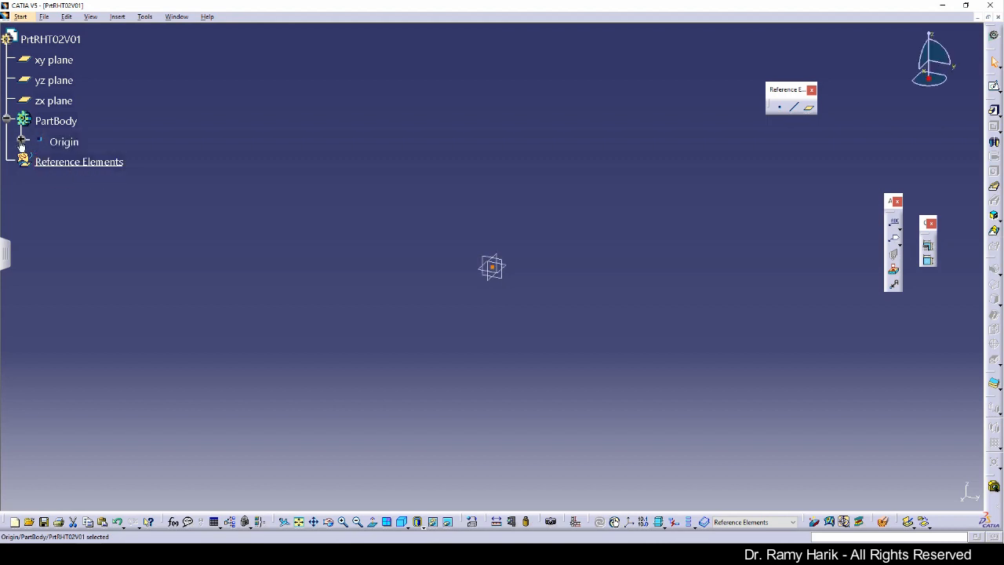
click(22, 142)
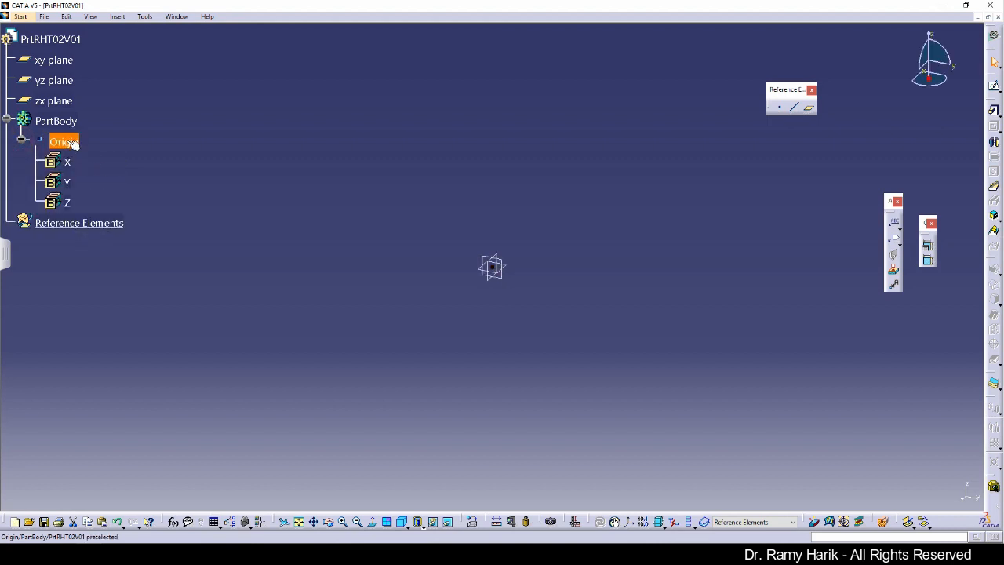
right_click(72, 144)
click(112, 233)
right_click(76, 144)
click(106, 256)
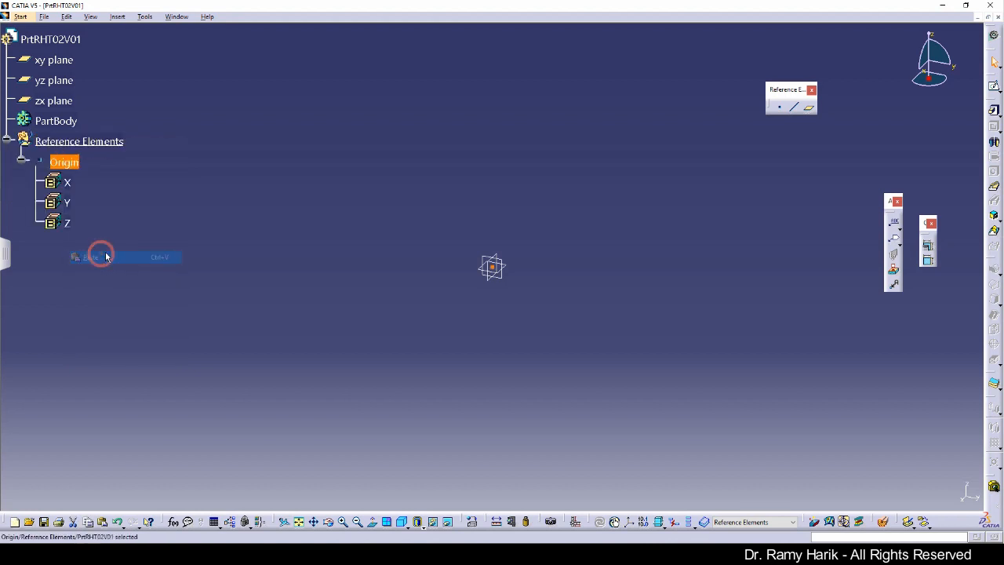
click(325, 215)
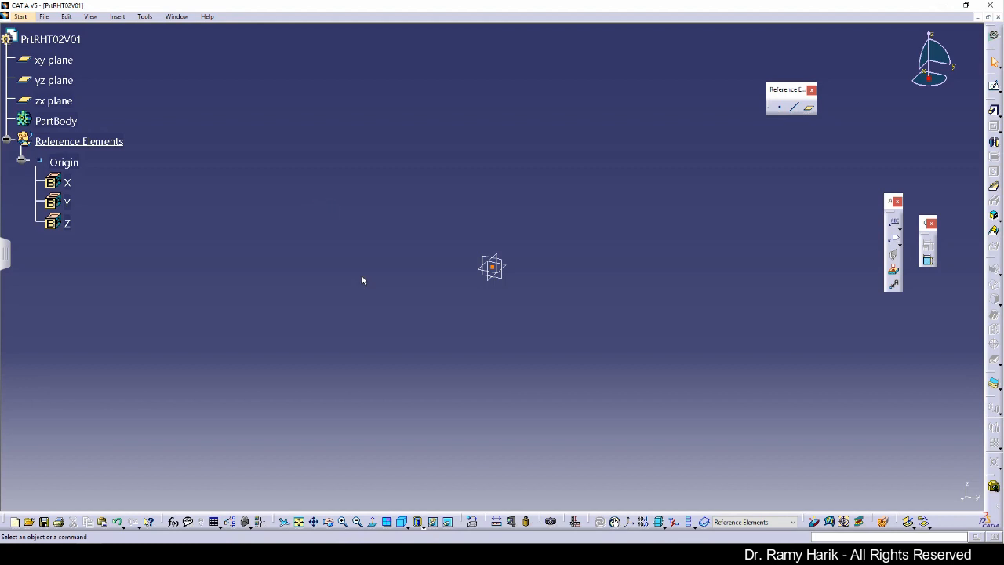
click(63, 162)
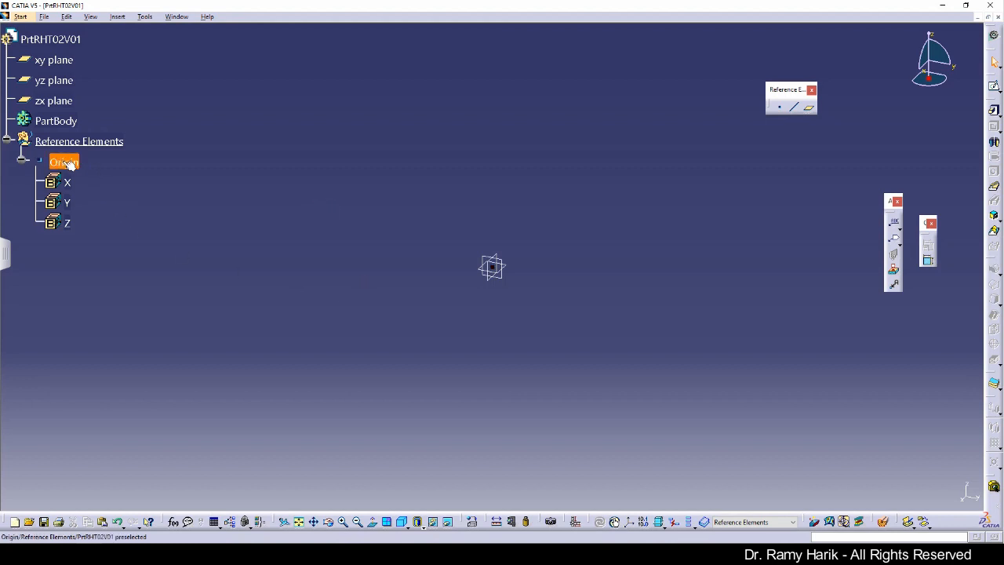
click(379, 250)
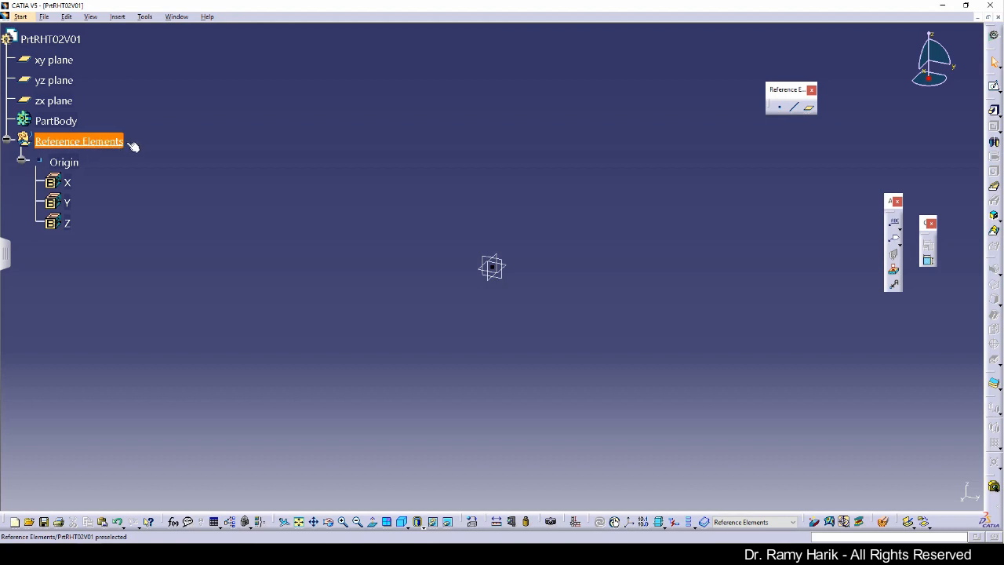
click(22, 159)
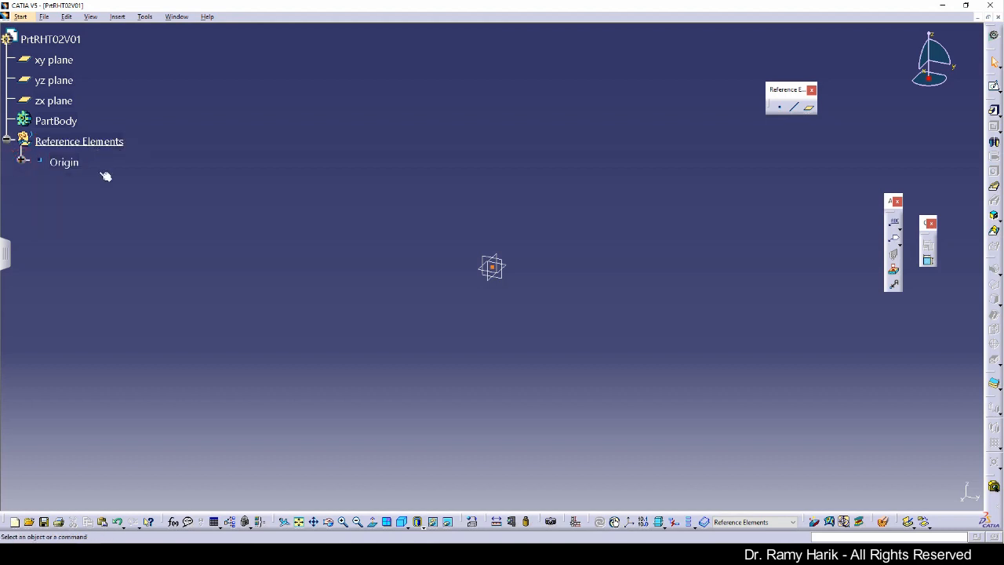
- Start a Point-Direction reference line from the Origin point with the X Component as its direction
click(798, 109)
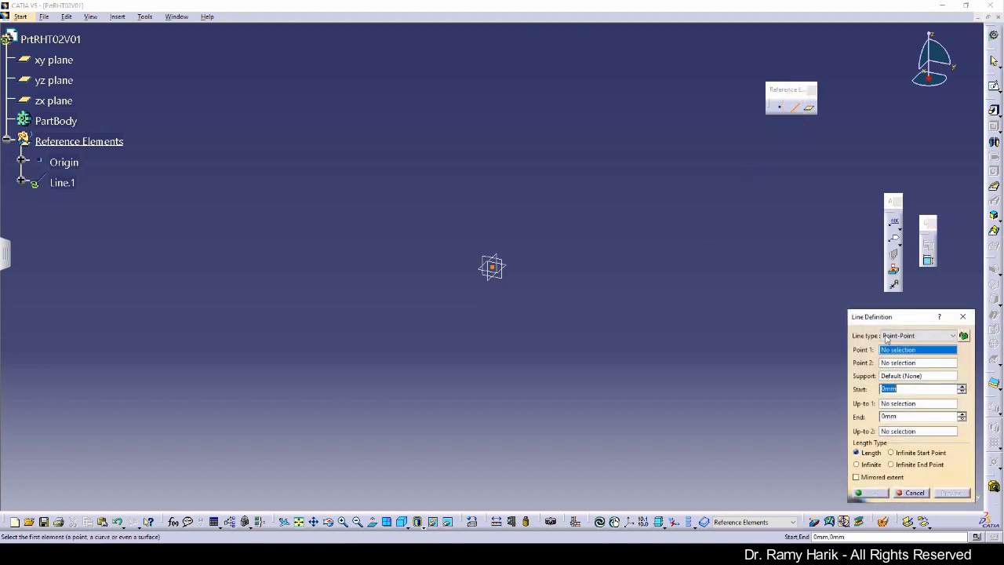
click(922, 337)
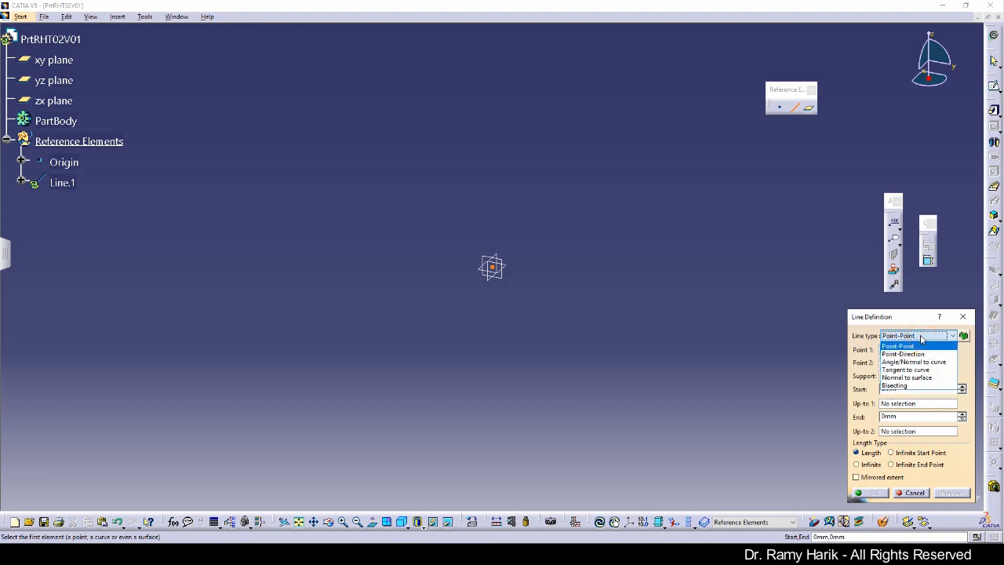
click(906, 354)
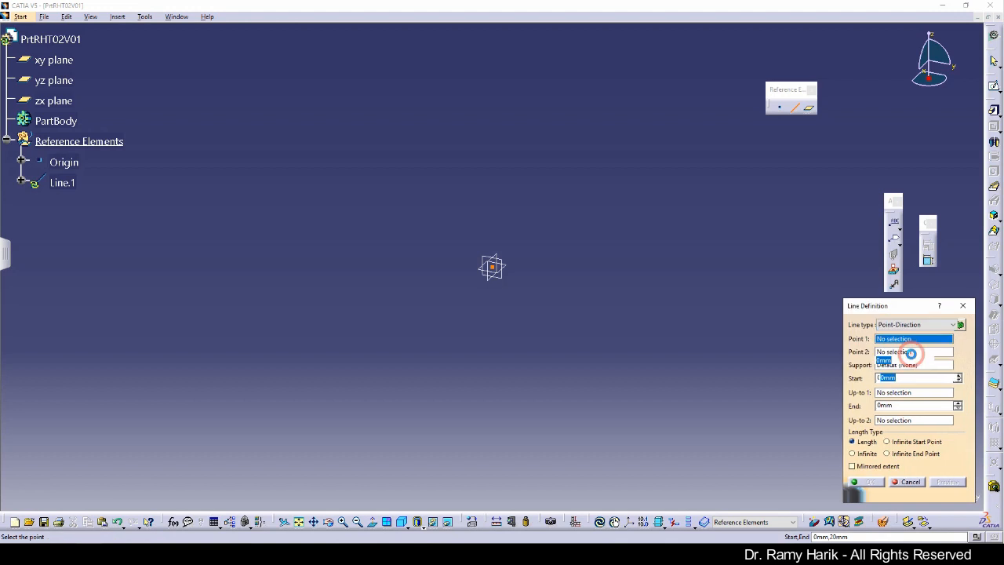
click(73, 163)
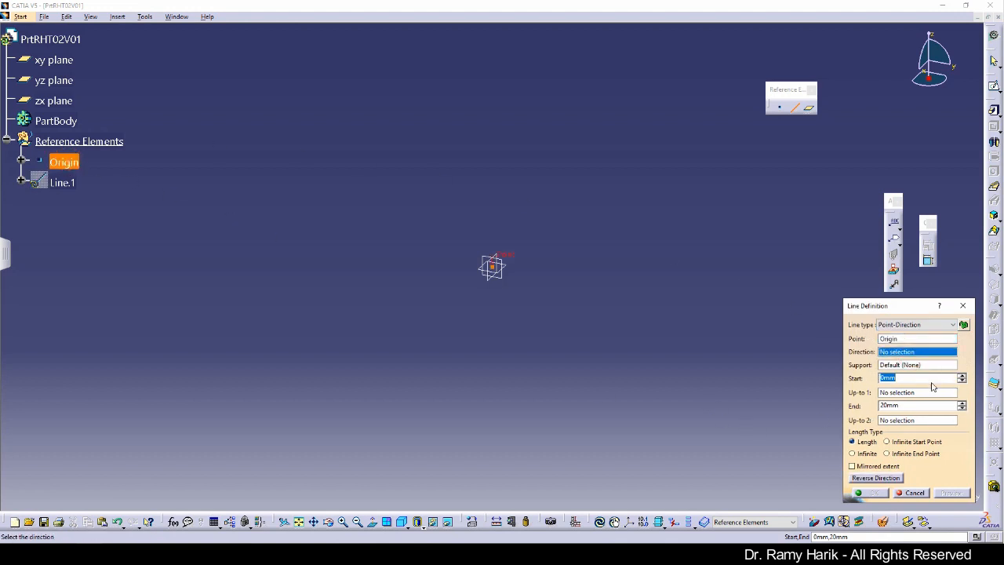
right_click(896, 355)
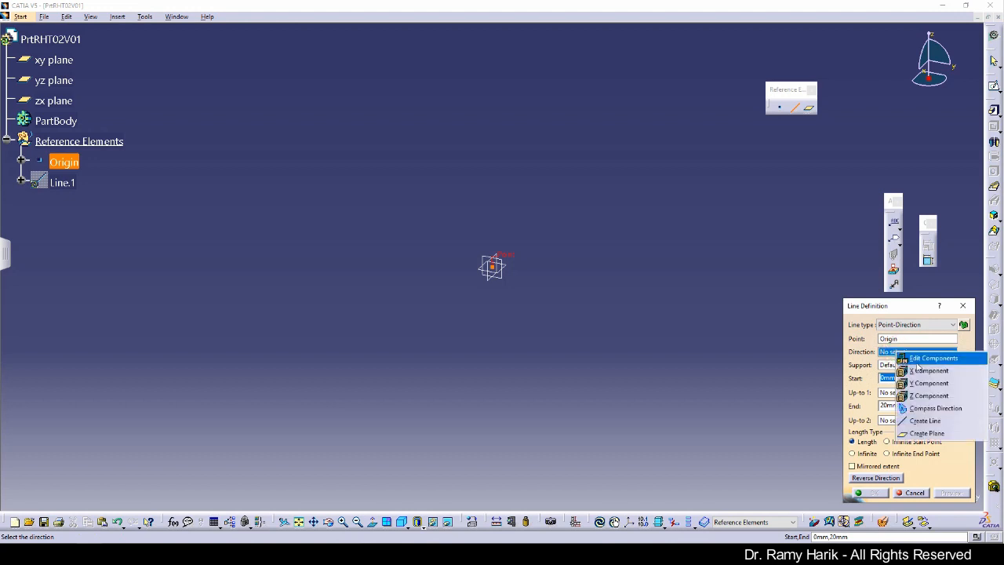
click(906, 373)
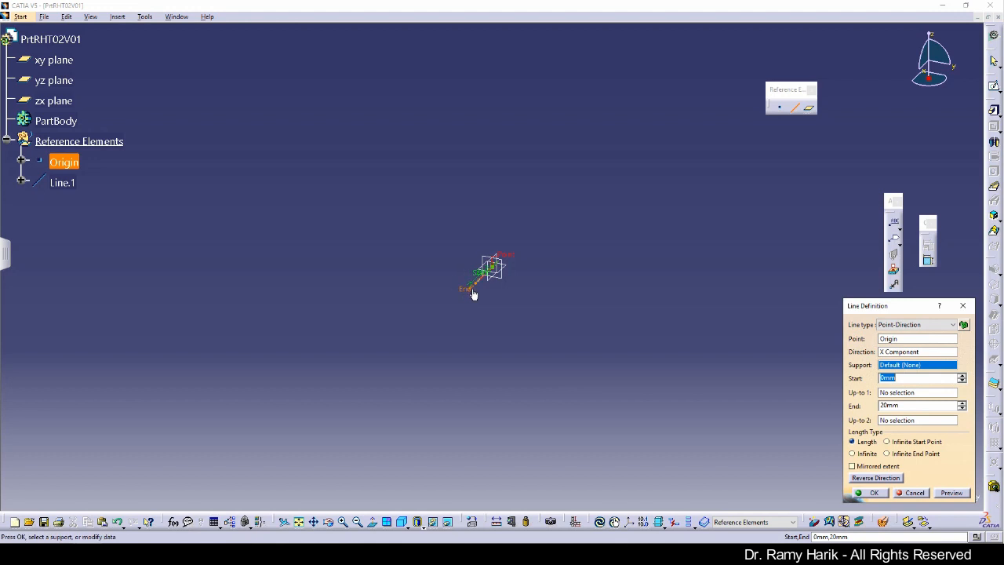
- Stretch the line's end to about 68 mm, reset its End value to 20 mm, and create the line
drag(473, 294, 424, 320)
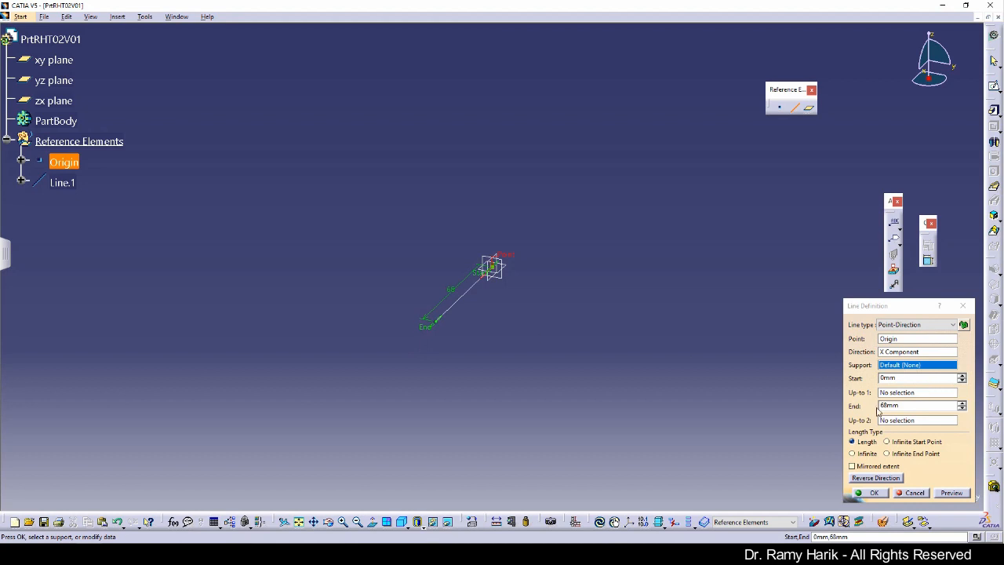
drag(902, 406, 859, 408)
text(20)
click(952, 493)
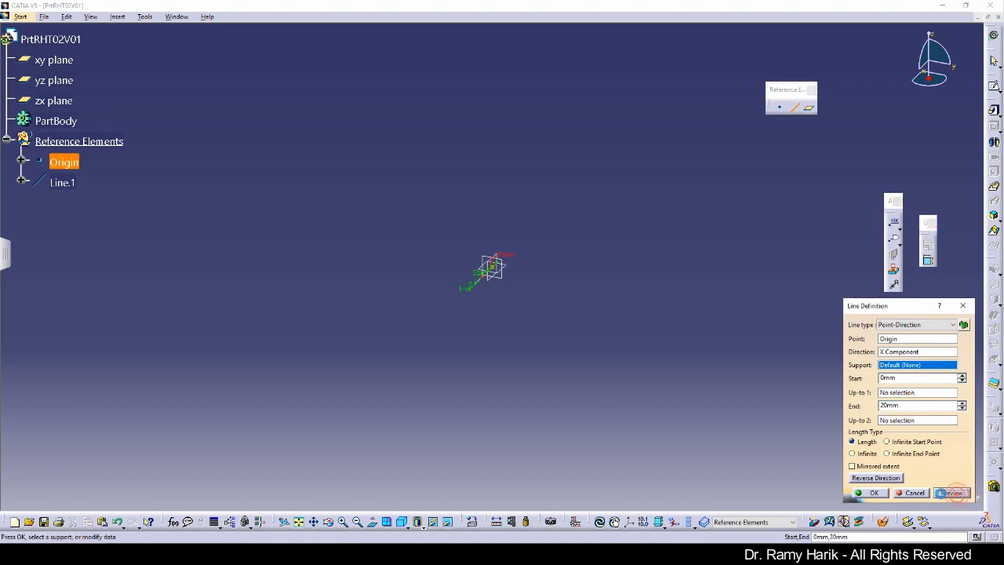
click(874, 494)
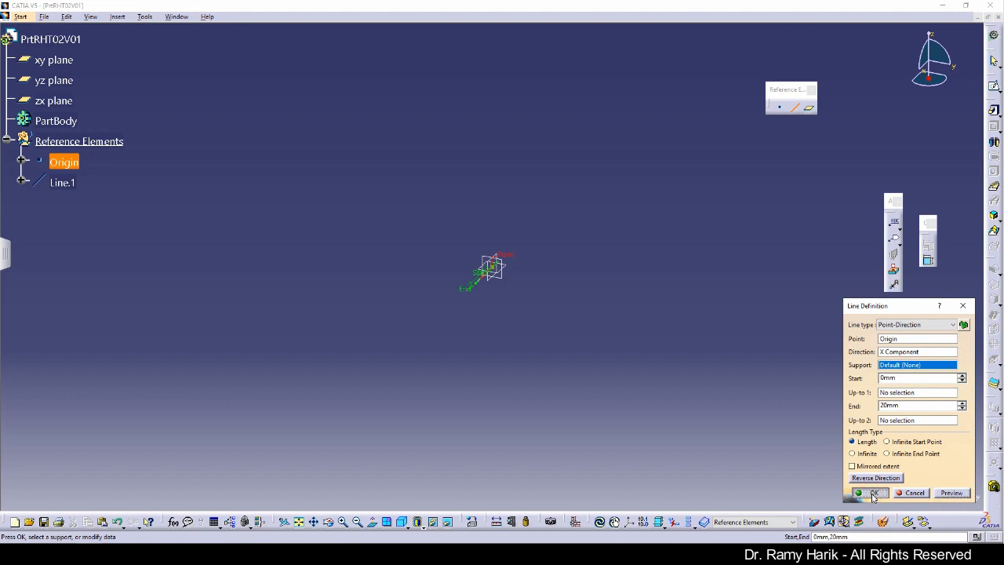
- Create a Point-Direction line from the Origin point along the Y Component, from 0 mm to 20 mm
click(793, 108)
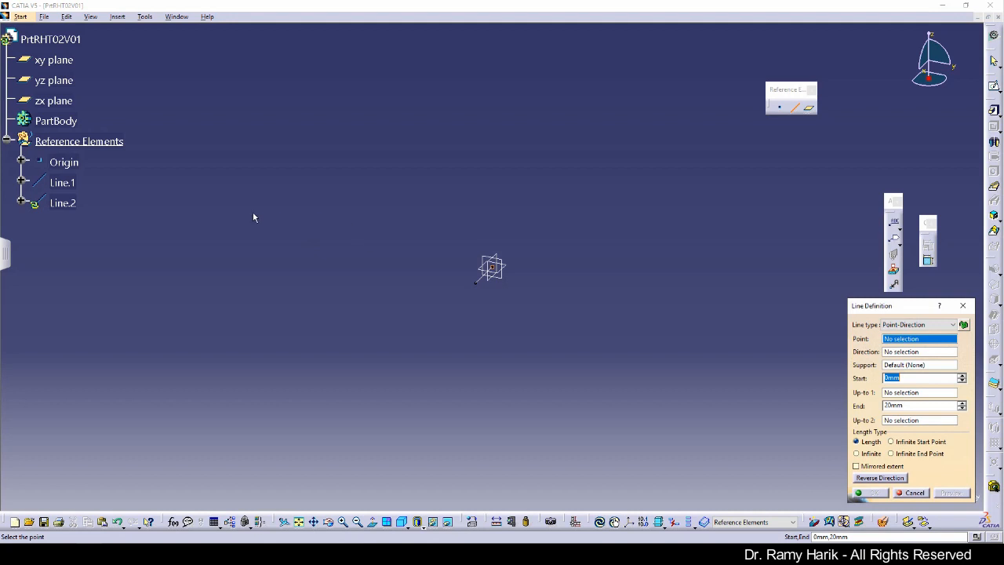
click(64, 162)
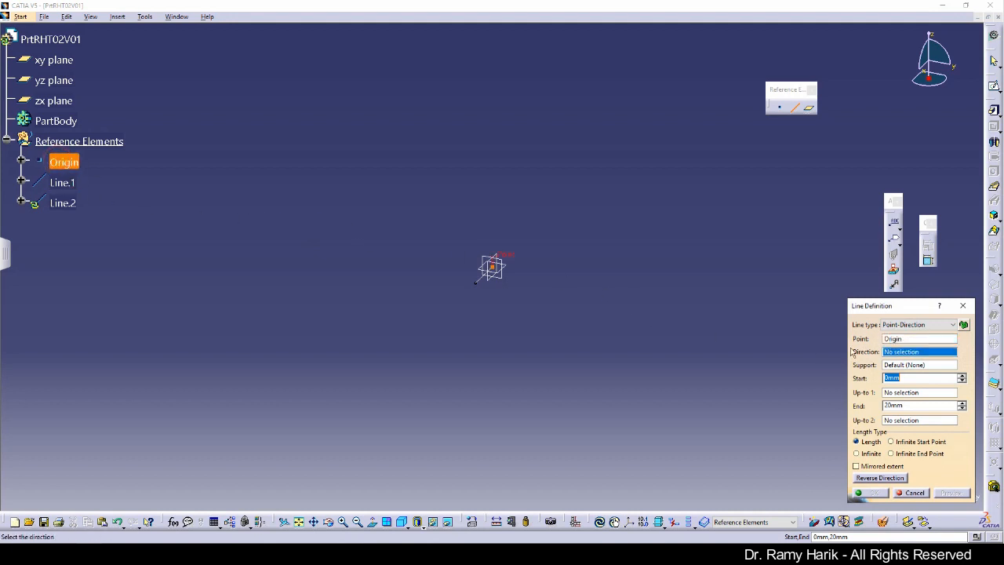
right_click(900, 357)
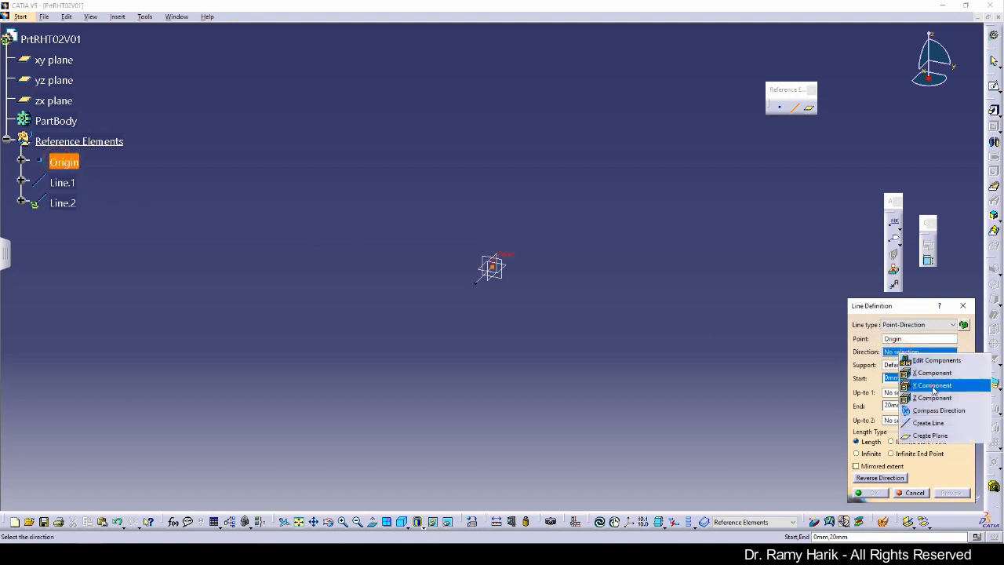
click(918, 380)
click(875, 493)
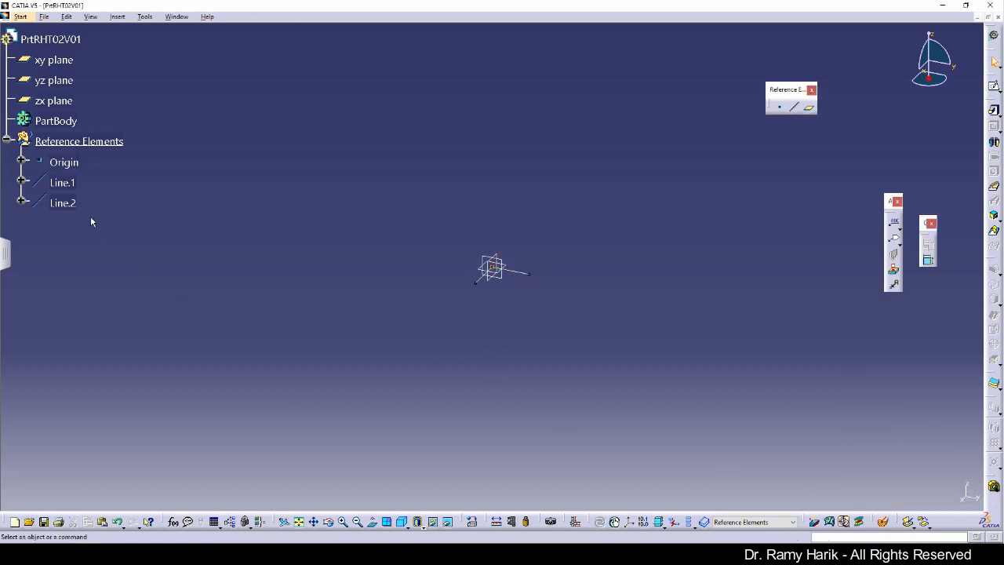
- Open the properties of the line along the X direction and enter "X Axis" as its feature name
click(63, 182)
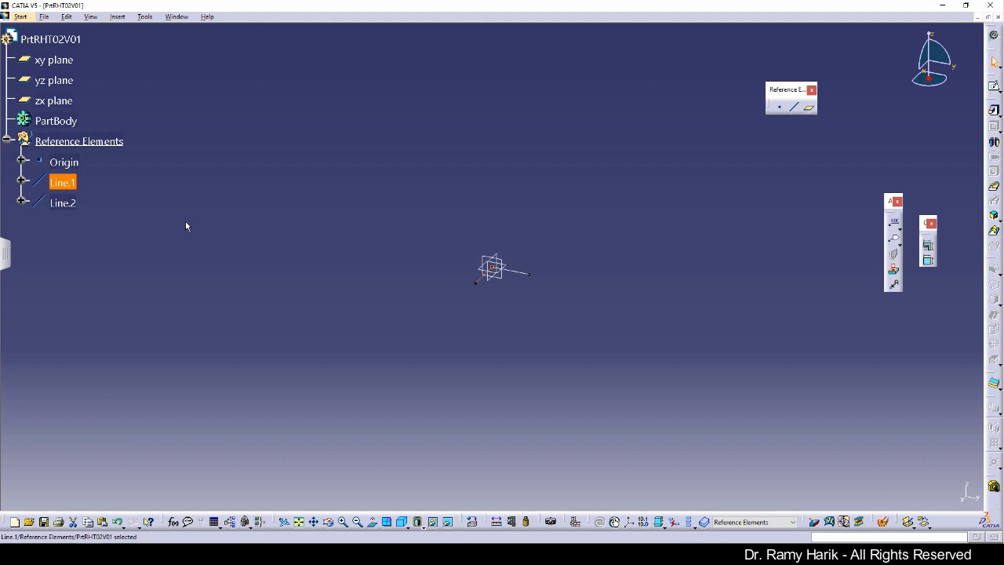
key(alt+Return)
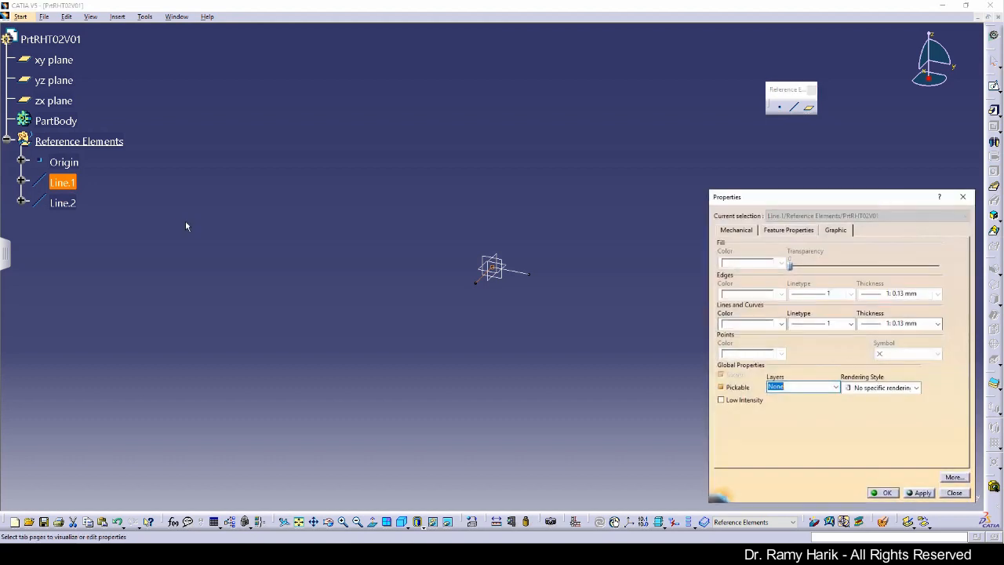
click(788, 230)
click(806, 244)
double_click(810, 244)
text(X Axis)
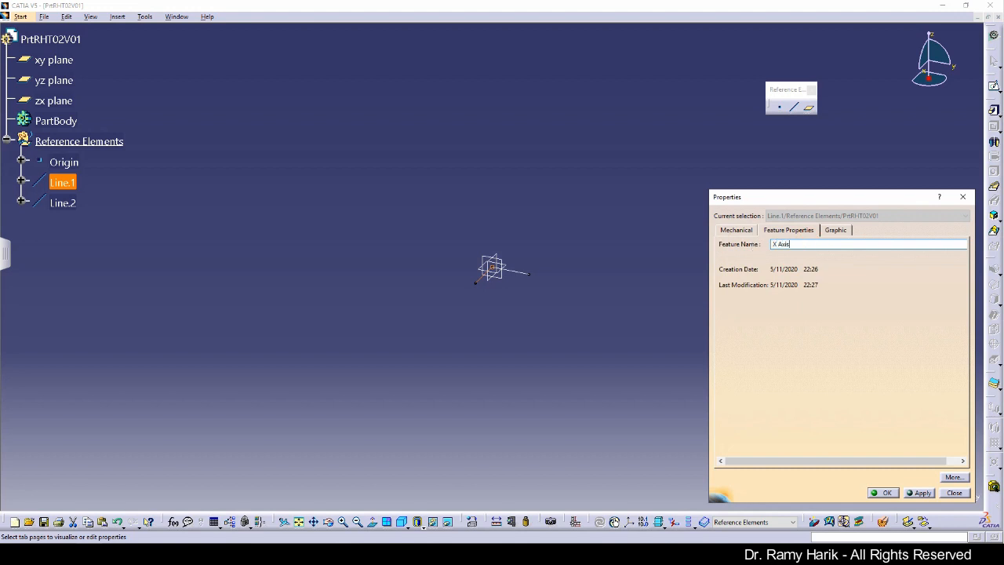
- Set the X-direction line's colour to medium blue, apply and confirm the properties, and clear the selection
click(848, 230)
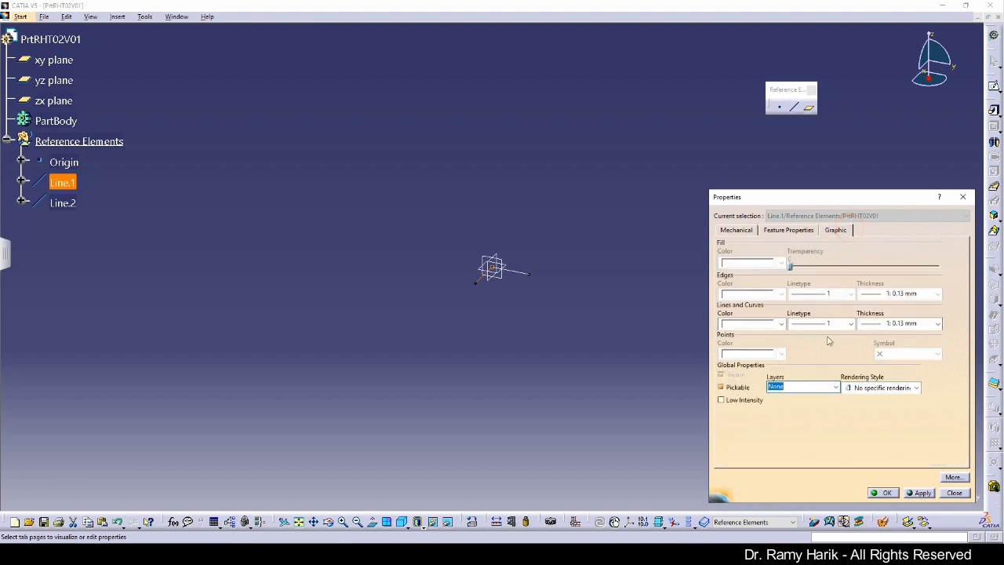
click(761, 325)
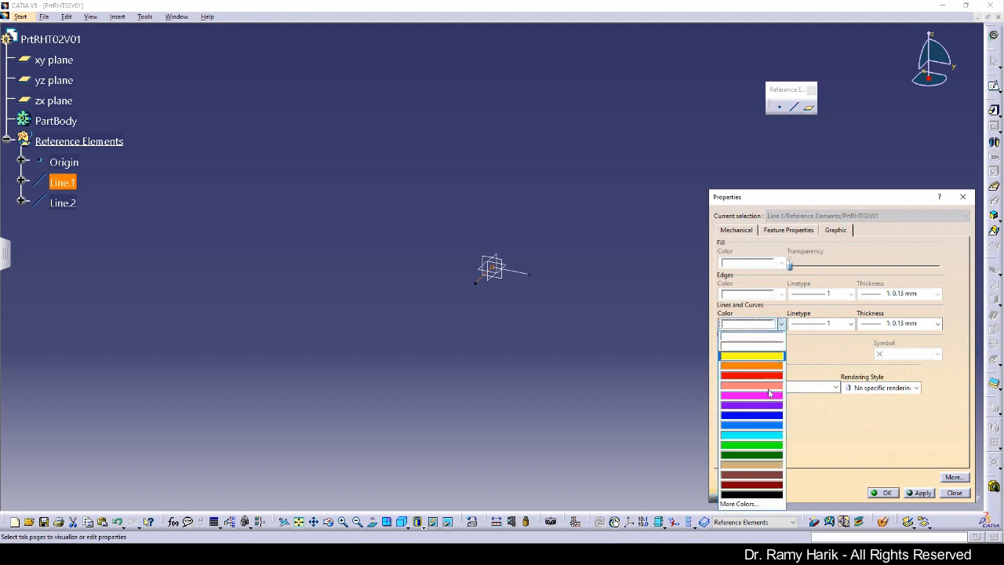
click(777, 427)
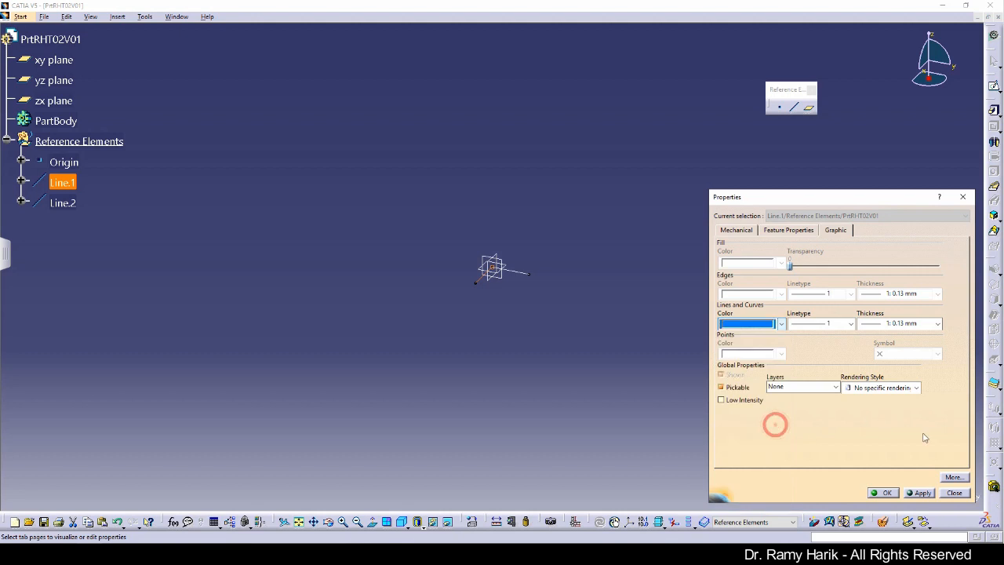
click(921, 492)
click(885, 493)
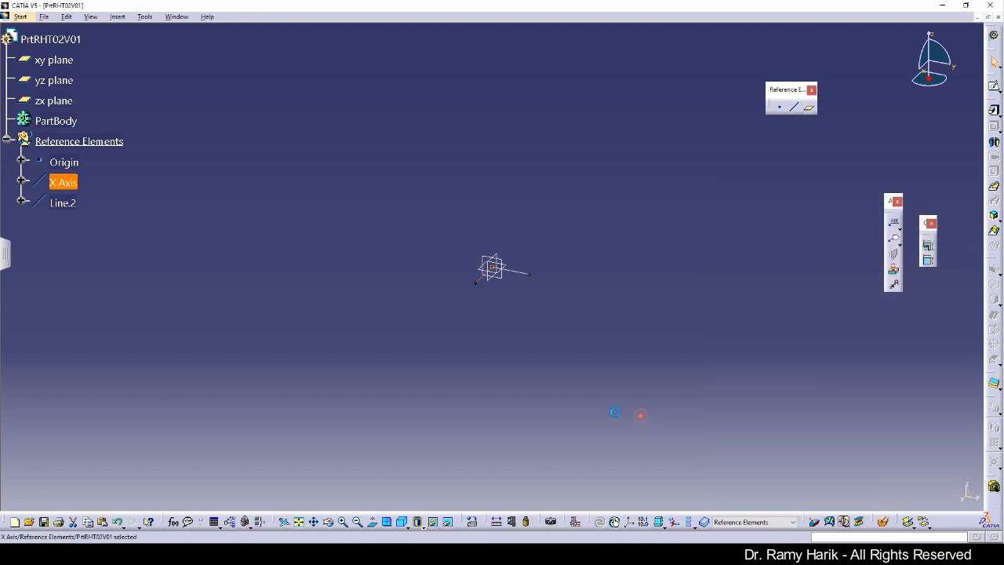
click(627, 415)
- Set the Y-direction line's colour to bright green, rename it "Y Axis", and apply the properties
click(62, 203)
key(alt+Return)
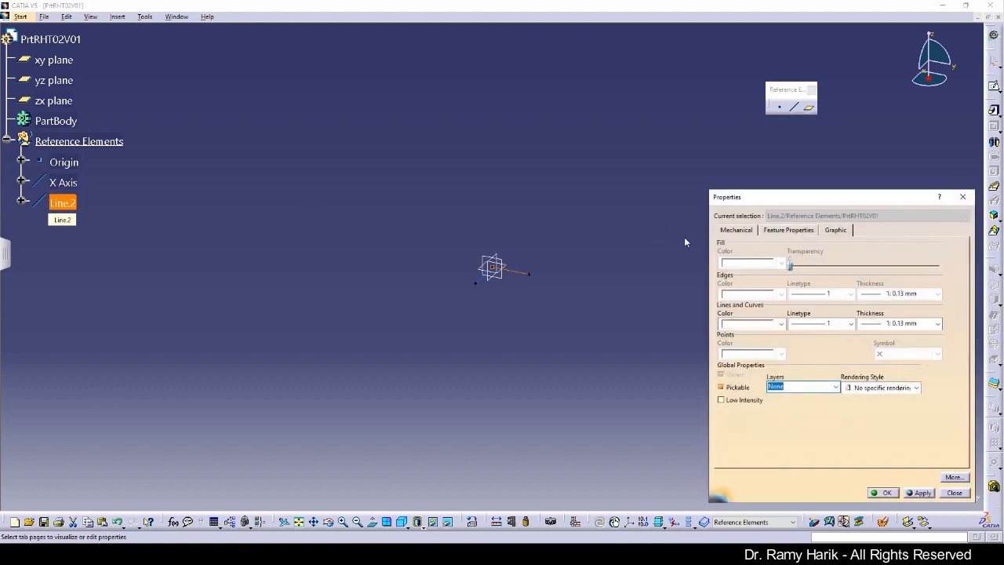
click(780, 325)
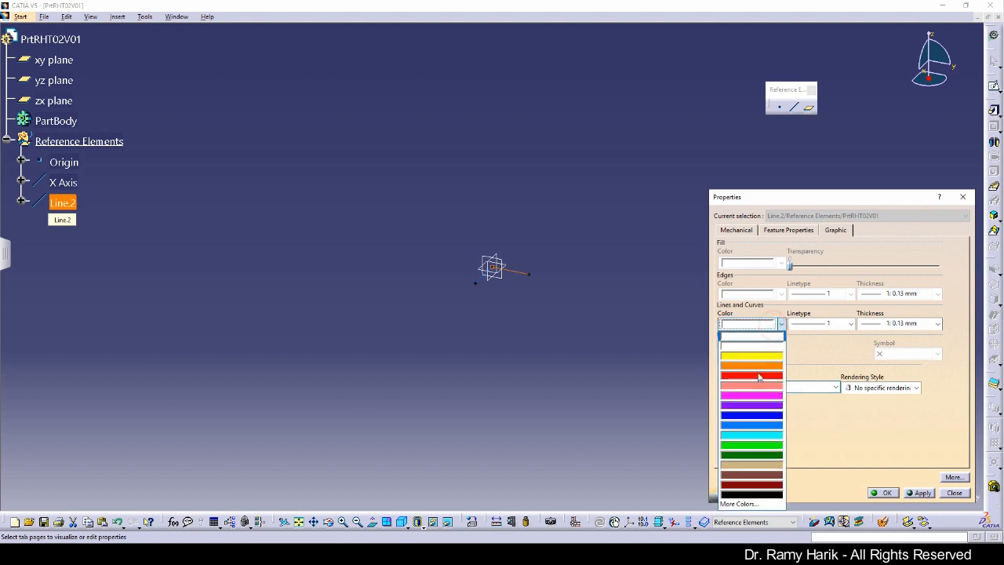
click(758, 444)
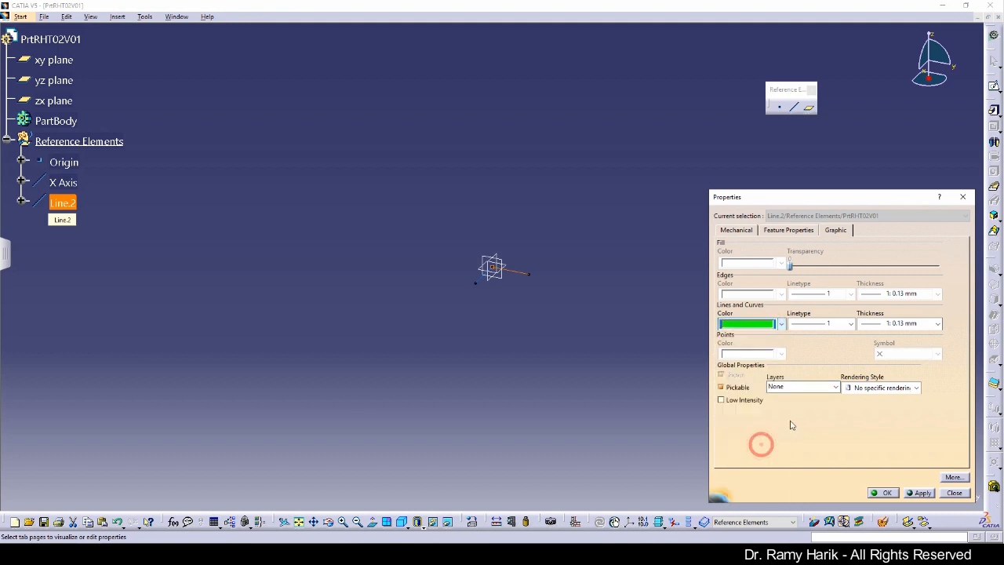
click(775, 230)
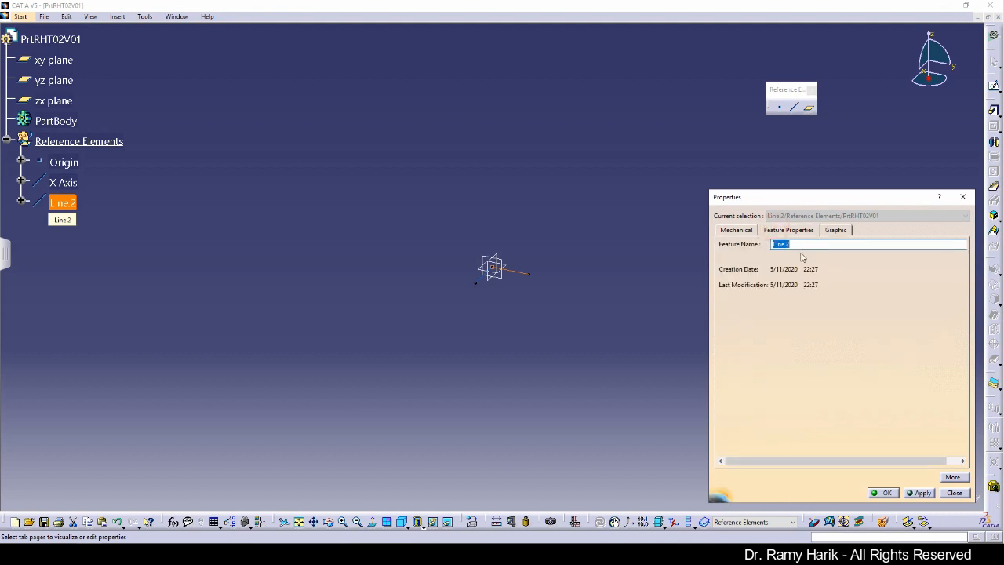
text(Y A)
click(920, 493)
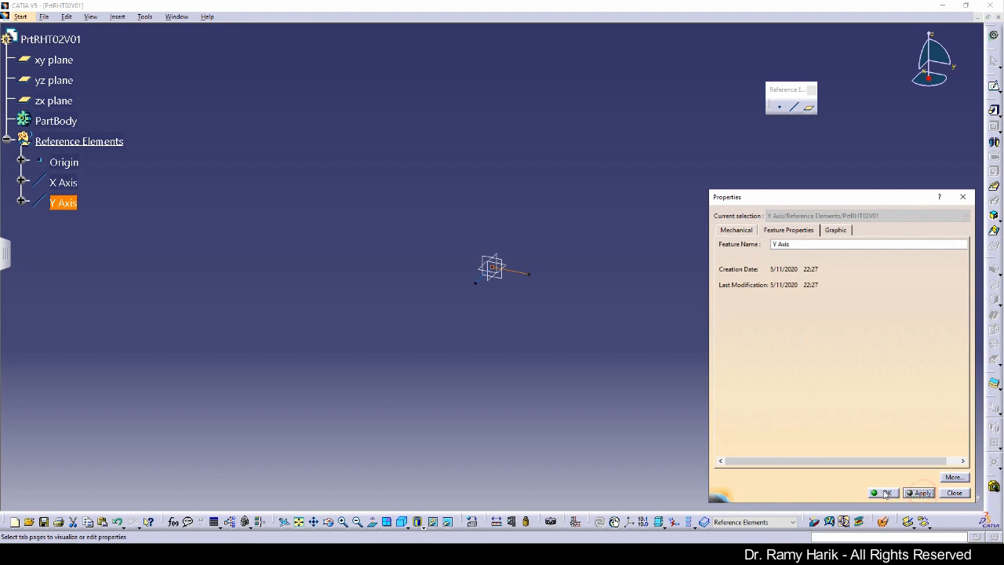
- Confirm the Y Axis line's properties and save the part to the Desktop as a CATPart named PrtRHT02V01
click(885, 493)
click(622, 411)
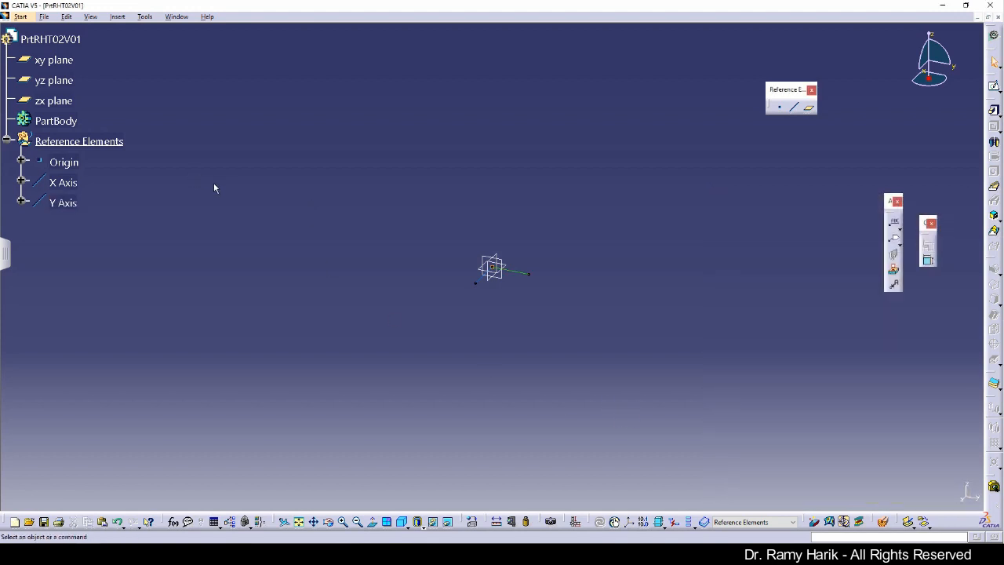
click(44, 16)
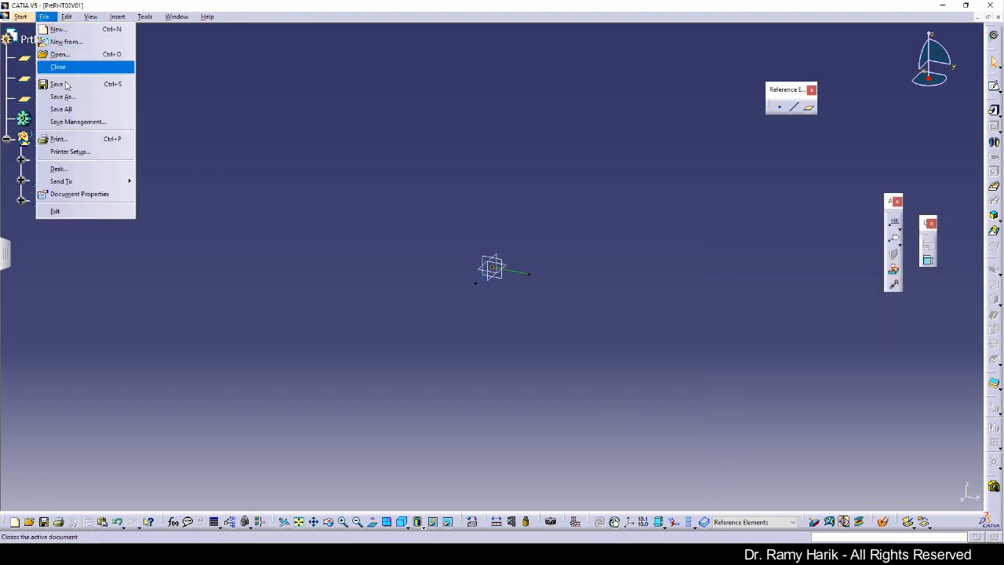
click(64, 85)
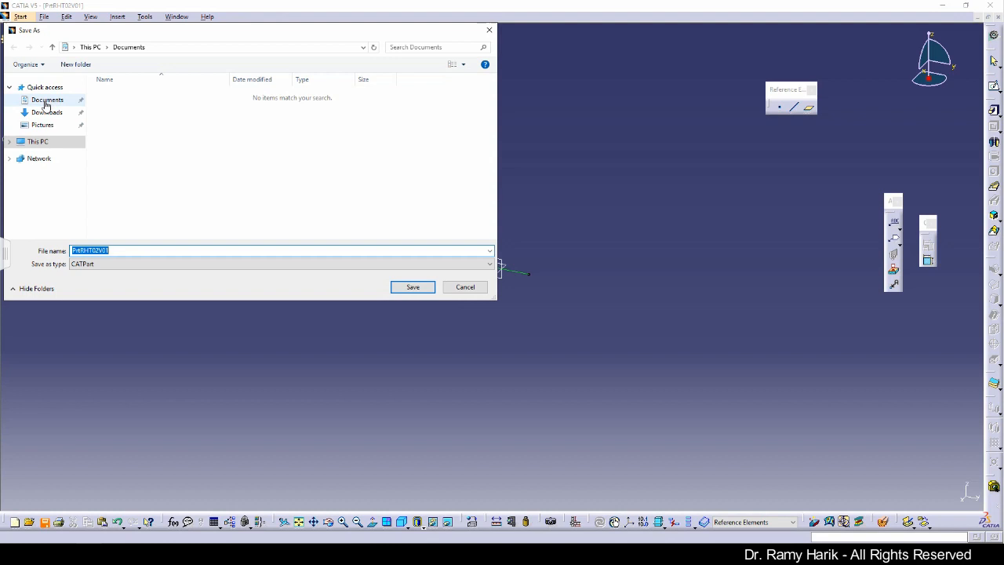
click(47, 100)
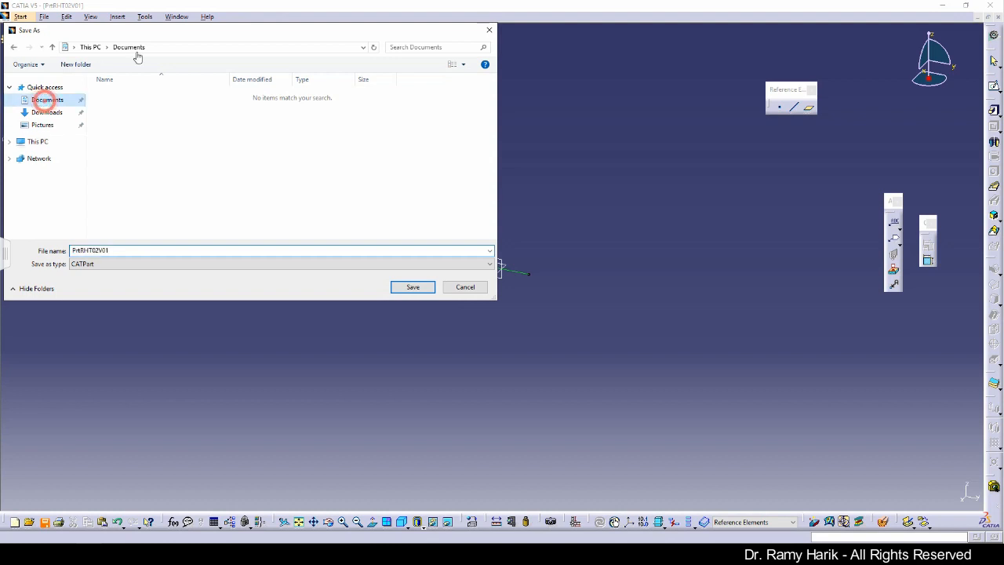
click(91, 47)
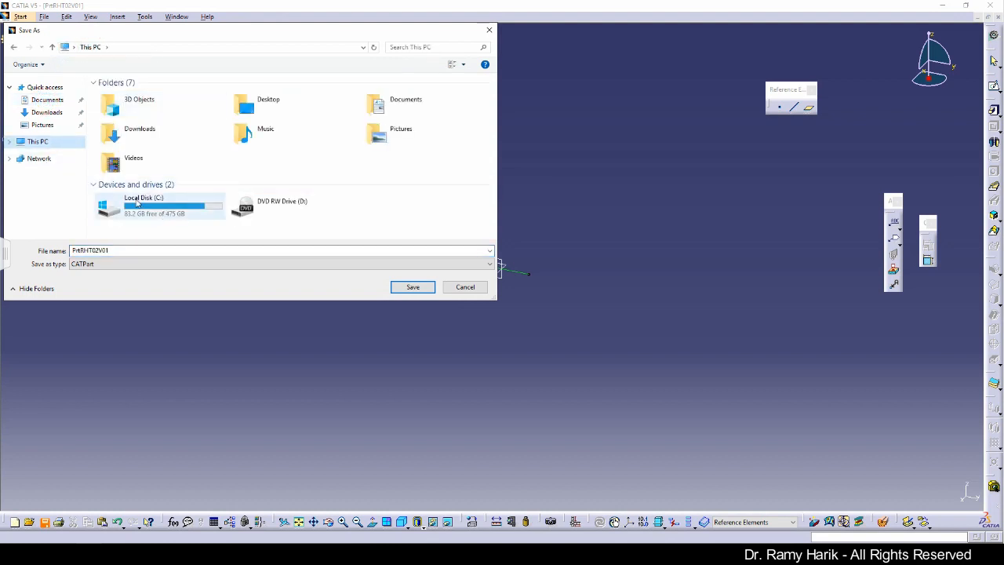
double_click(272, 101)
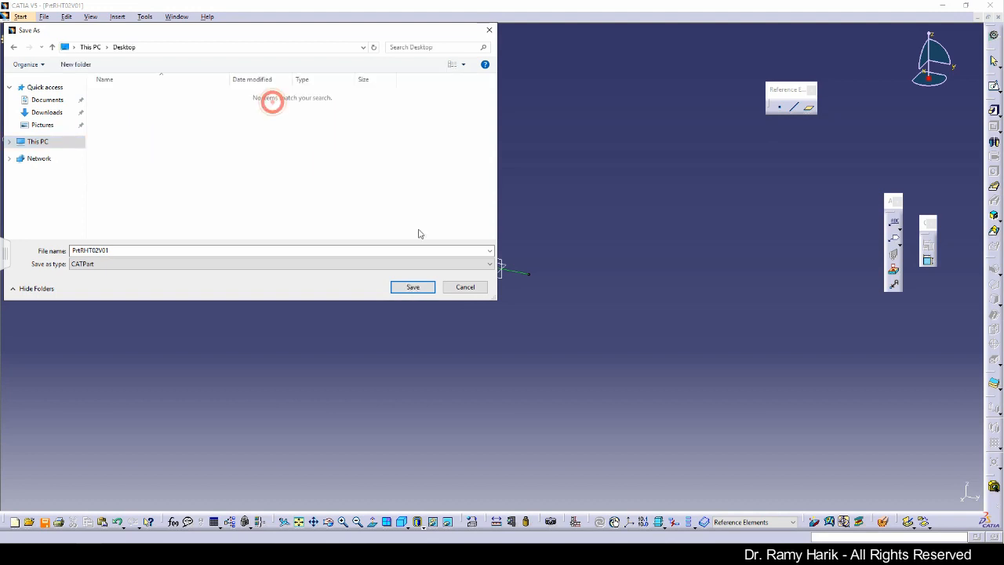
click(413, 287)
click(384, 325)
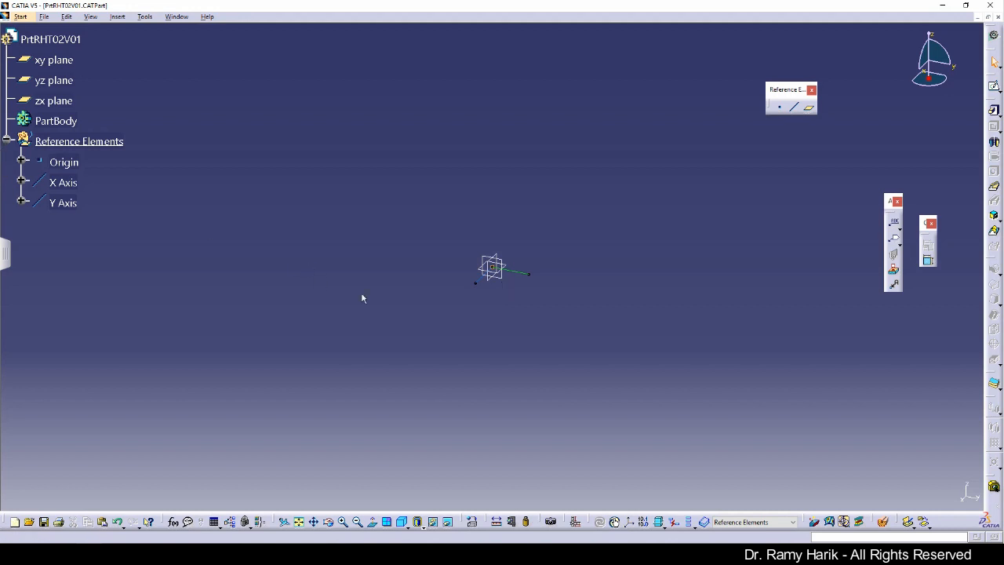
- Switch the in-work object between PartBody and Reference Elements, ending with PartBody as the in-work object
click(794, 522)
click(765, 533)
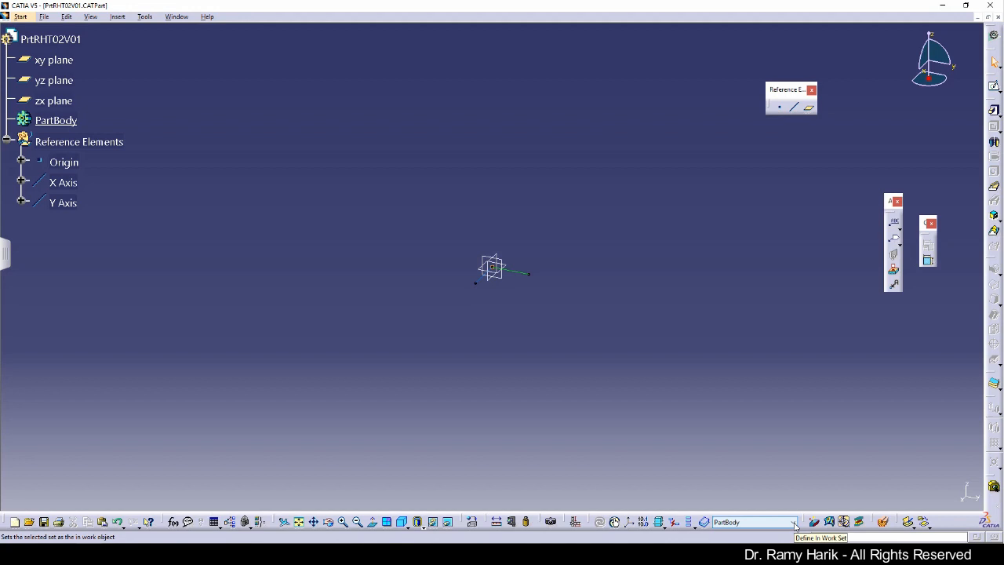
click(795, 522)
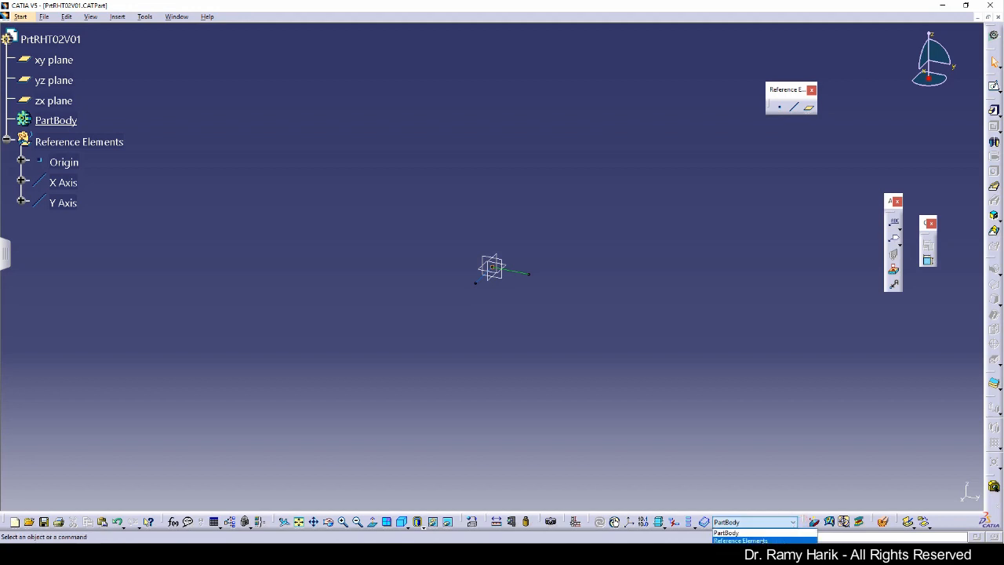
click(737, 541)
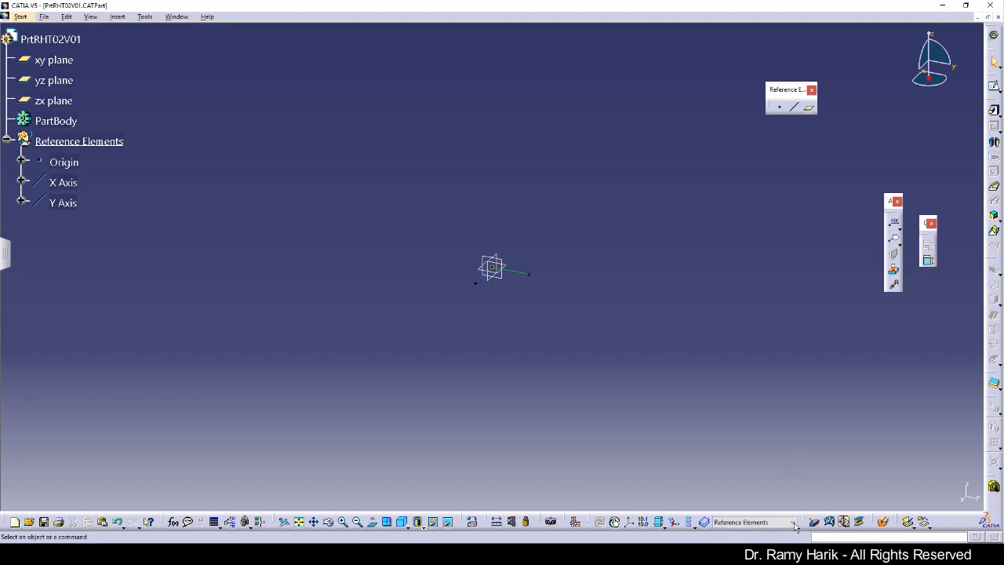
click(730, 522)
click(727, 533)
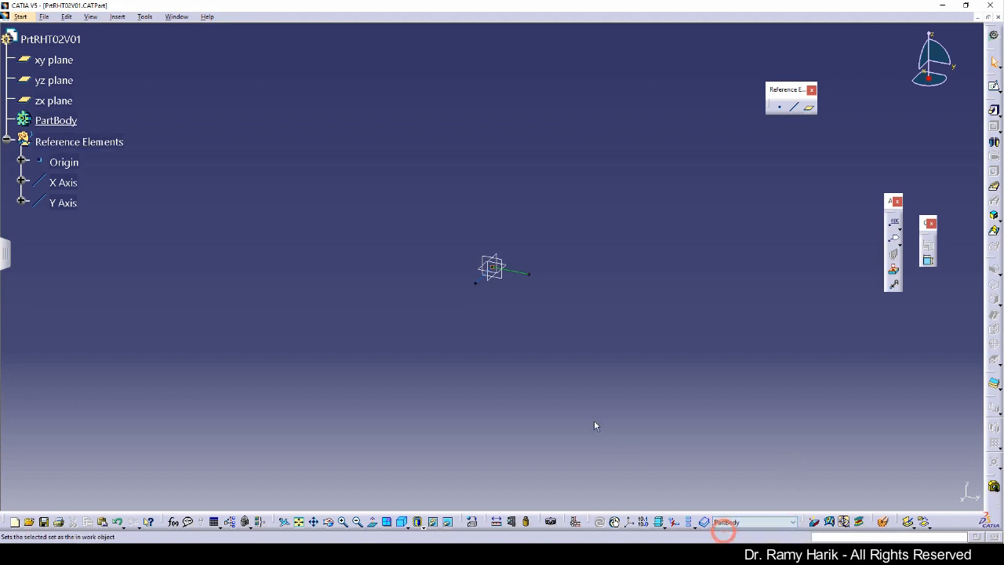
- Hide the xy, yz and zx planes together and clear the selection
click(53, 100)
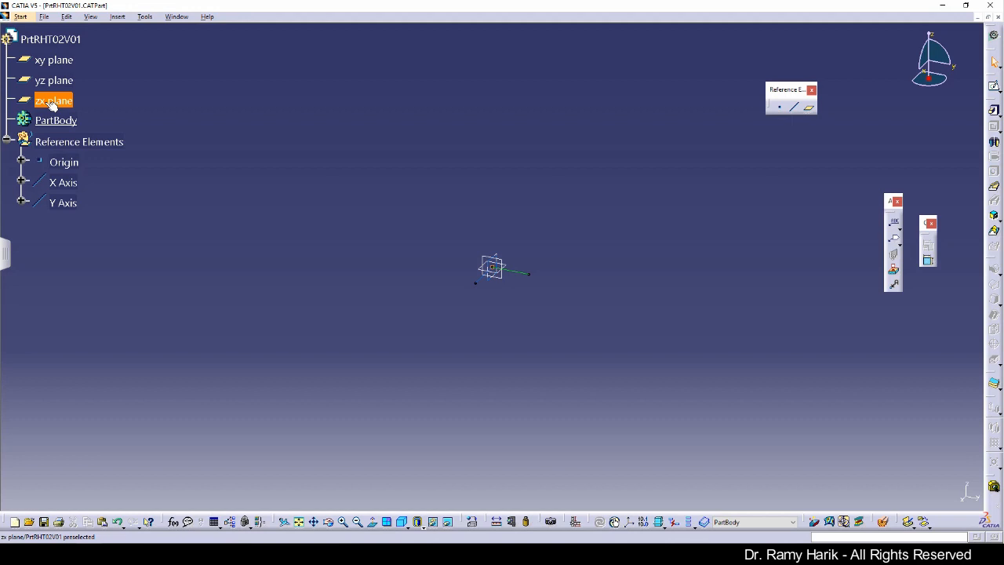
shift+click(56, 60)
right_click(56, 60)
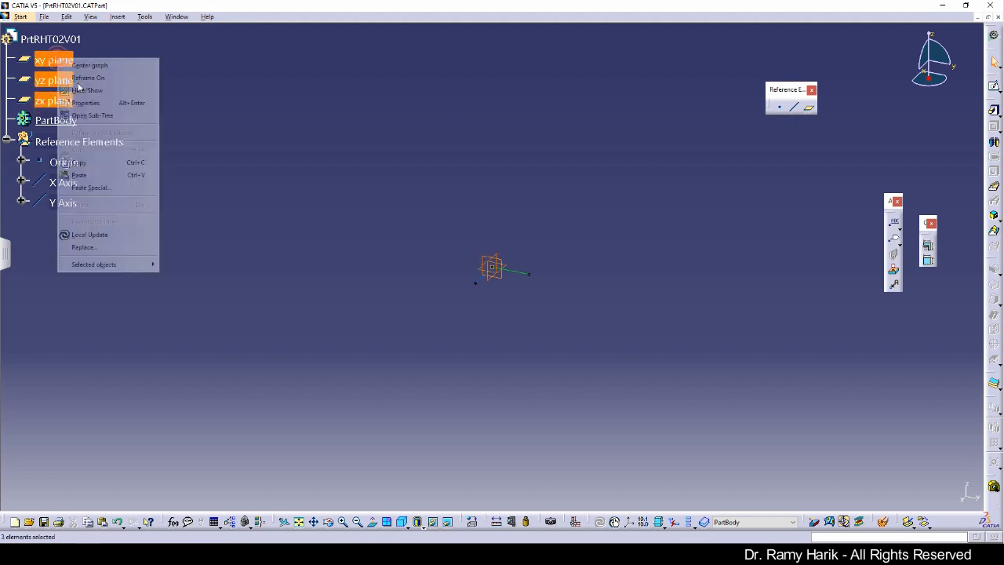
click(83, 91)
click(278, 276)
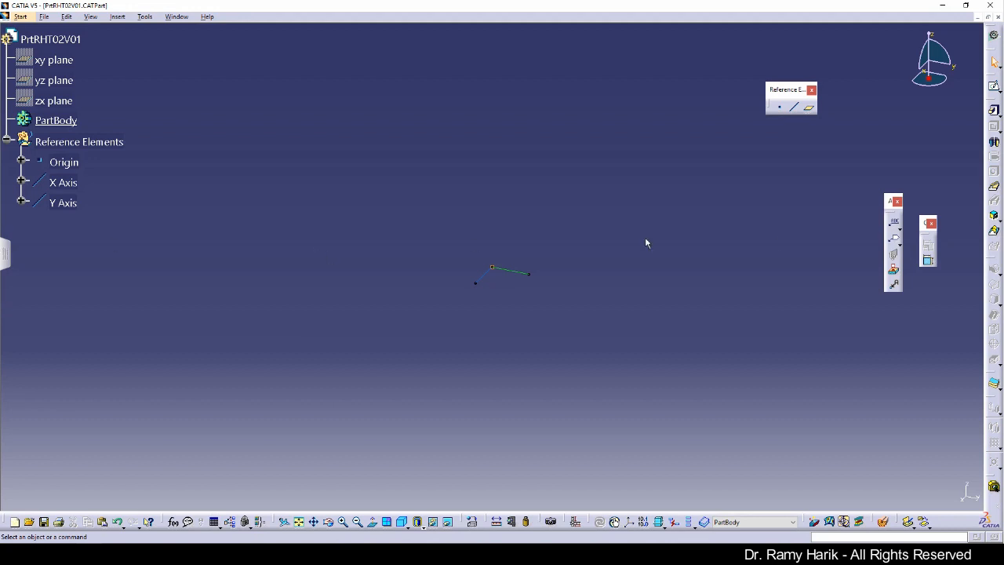
- Create a sketch in PartBody on the xy plane
click(995, 88)
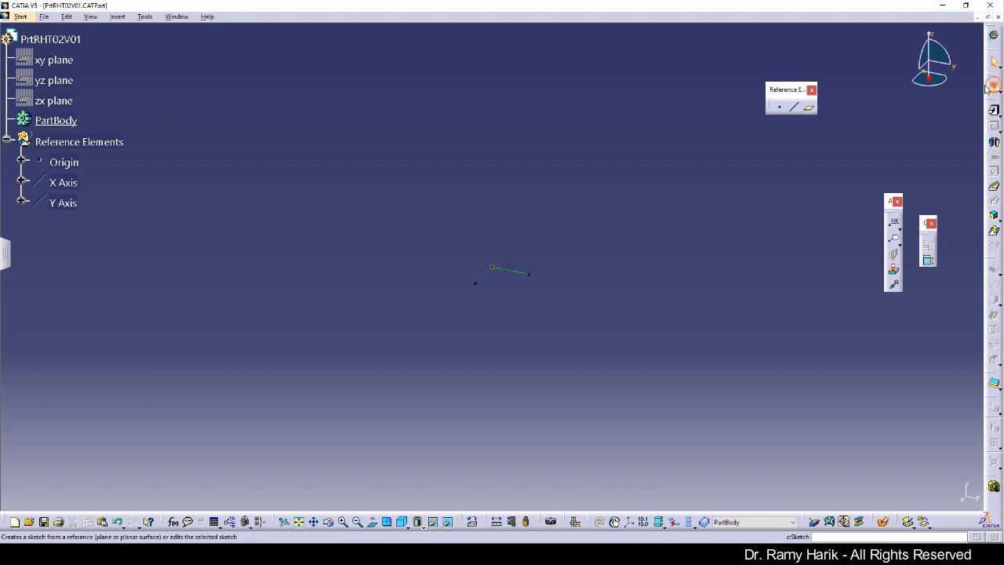
click(63, 62)
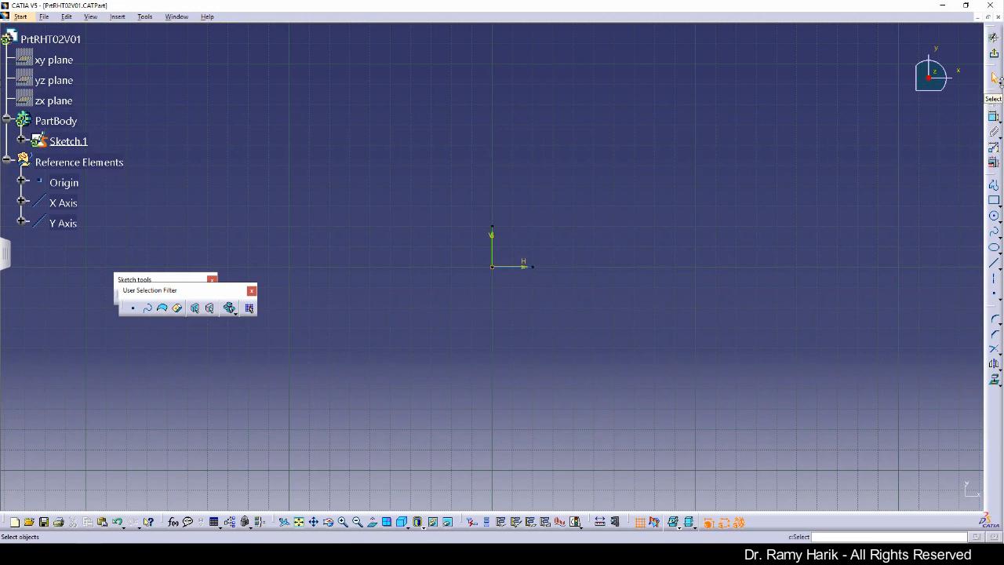
click(1000, 85)
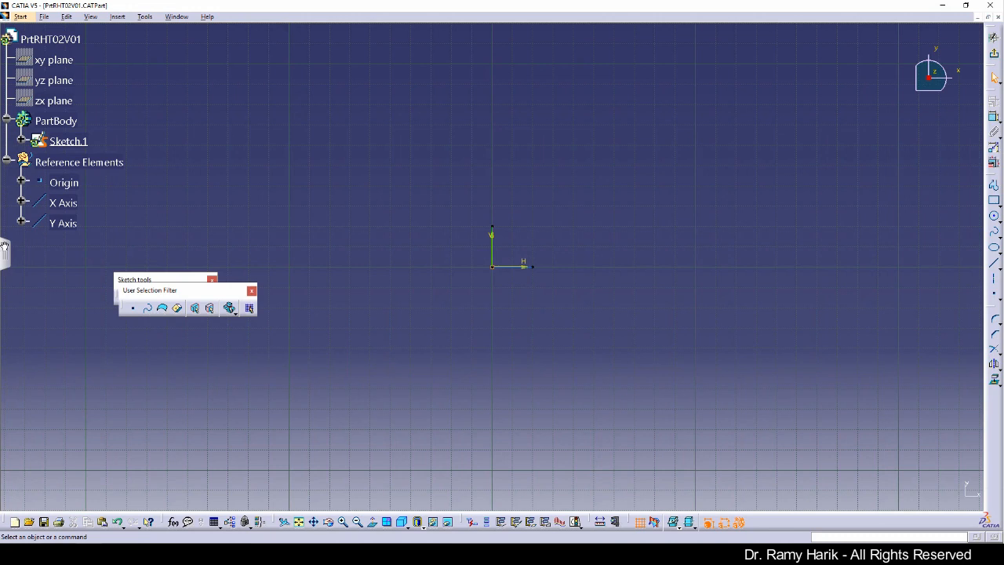
scroll(782, 280, up, 2)
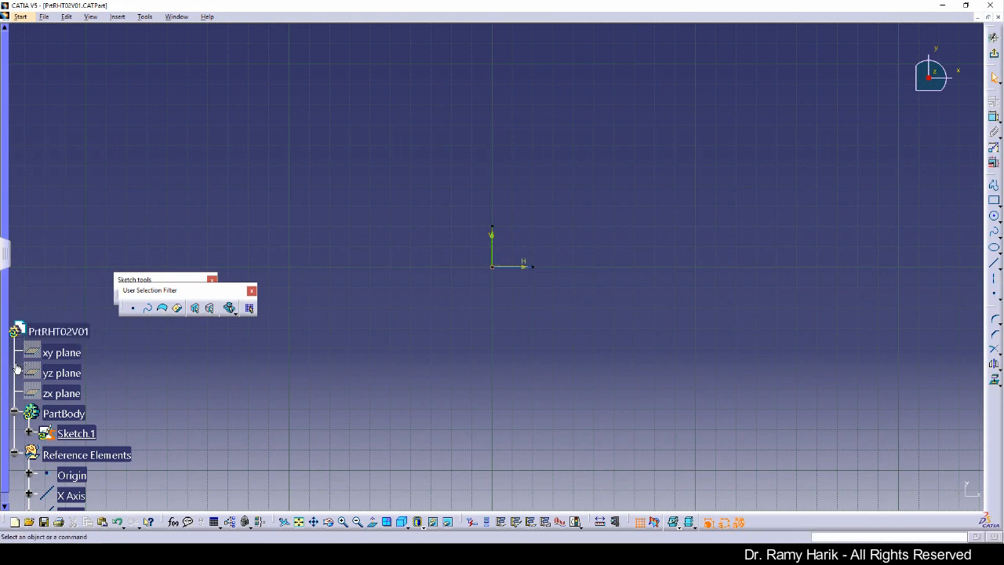
click(302, 523)
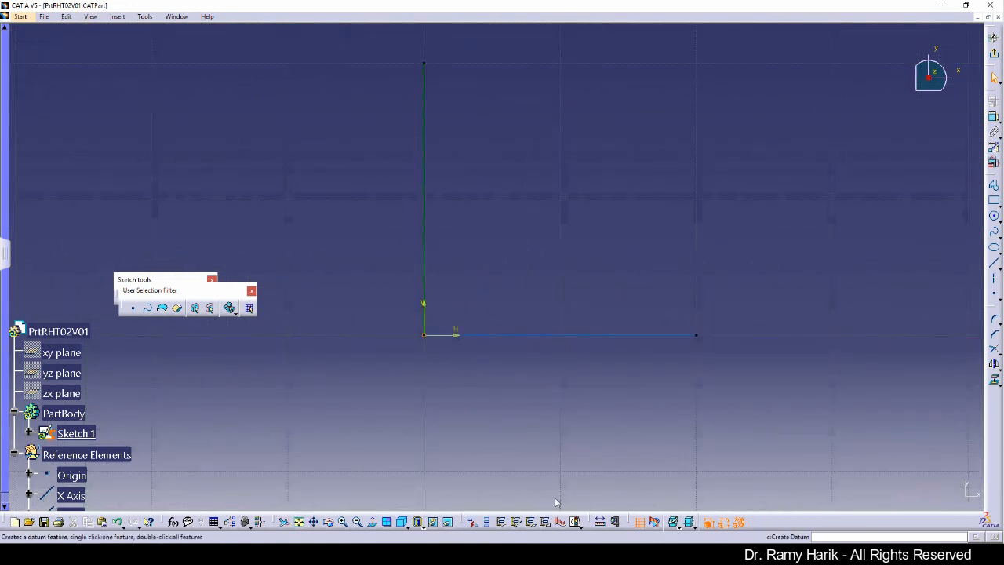
mouse_move(493, 265)
middle_down()
mouse_move(608, 321)
mouse_move(617, 460)
mouse_move(844, 486)
middle_up()
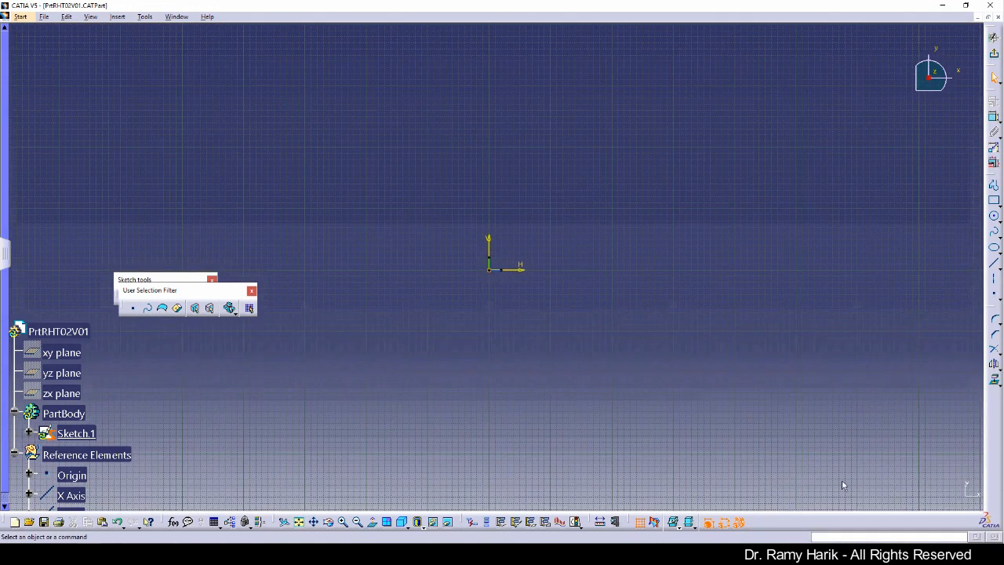
click(970, 500)
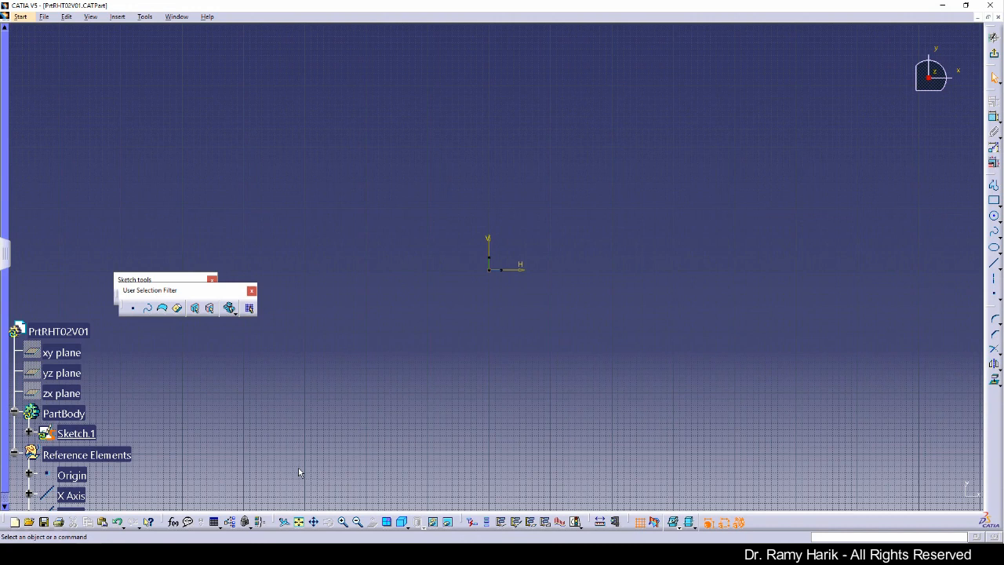
click(300, 522)
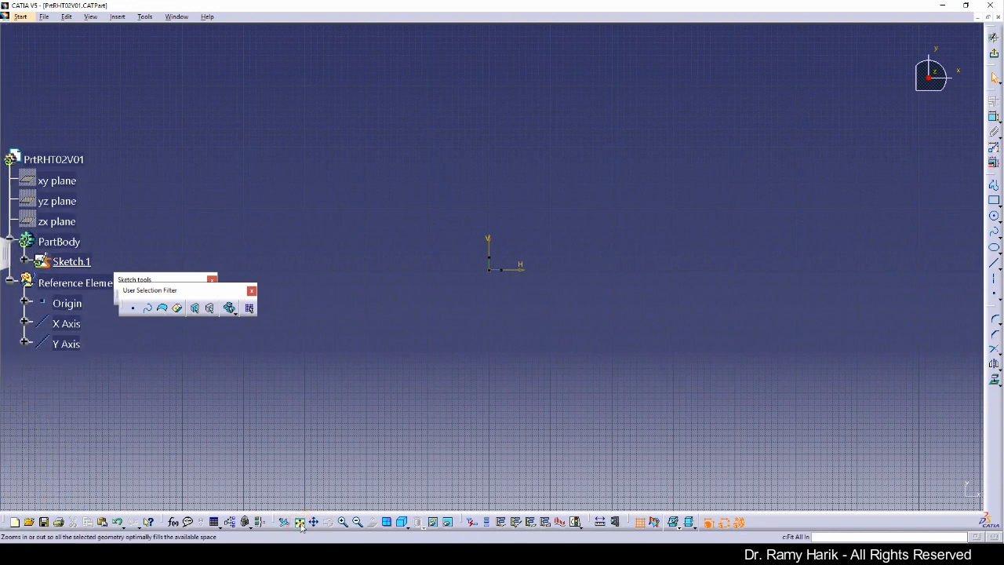
click(343, 523)
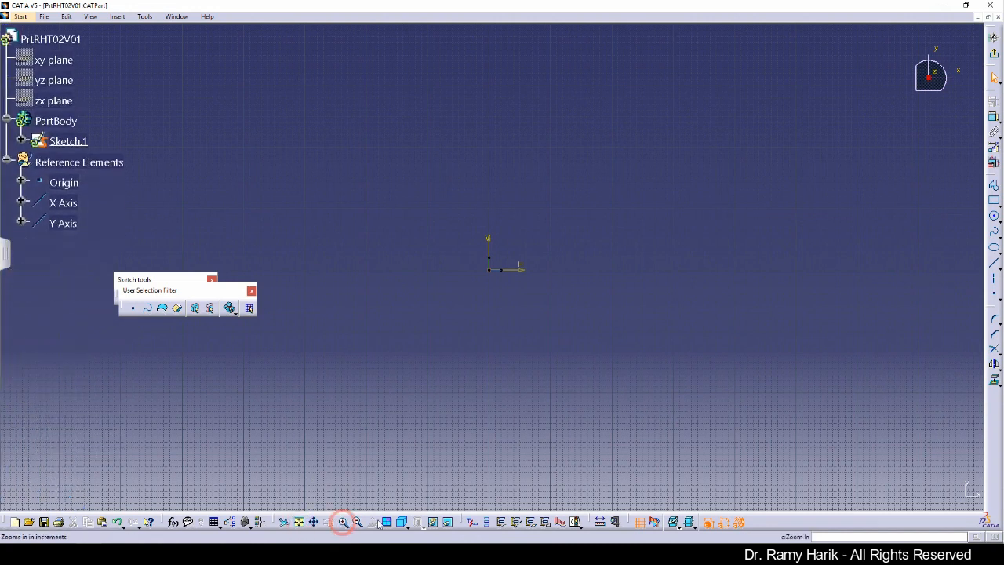
click(967, 495)
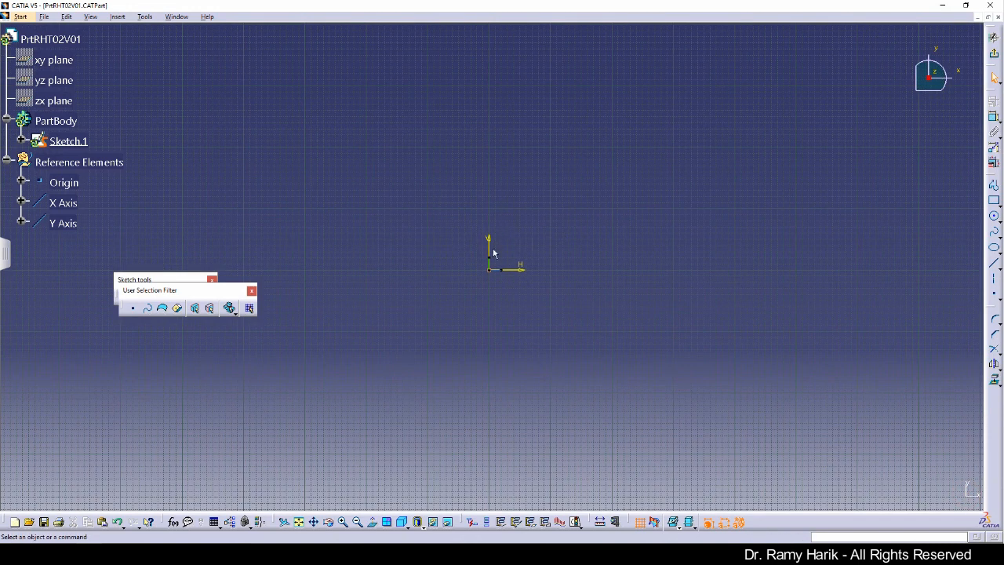
click(999, 203)
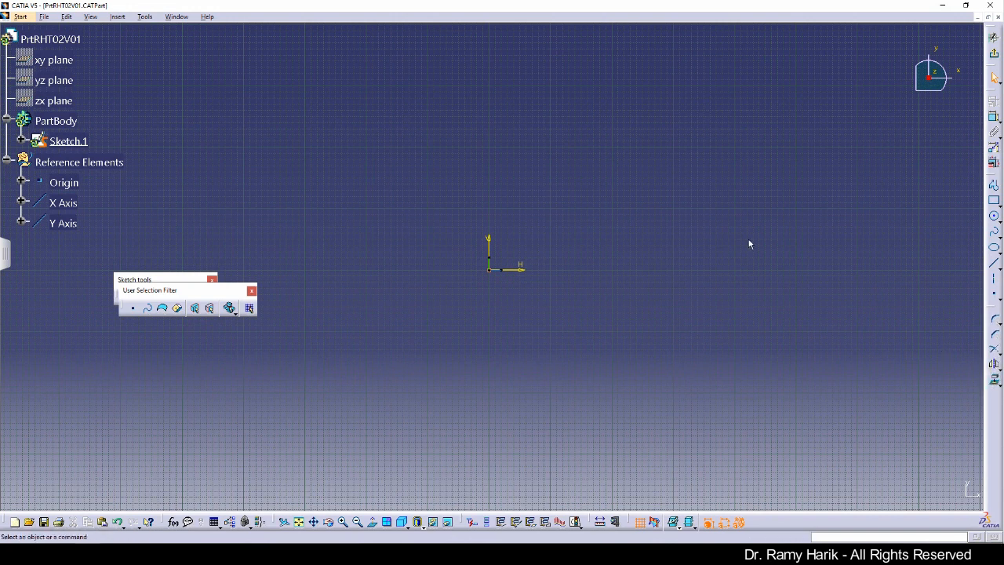
- Move the floating User Selection Filter below Sketch tools so that it no longer covers the sketch options
mouse_move(206, 292)
mouse_down()
mouse_move(190, 324)
mouse_move(208, 322)
mouse_move(146, 328)
mouse_up()
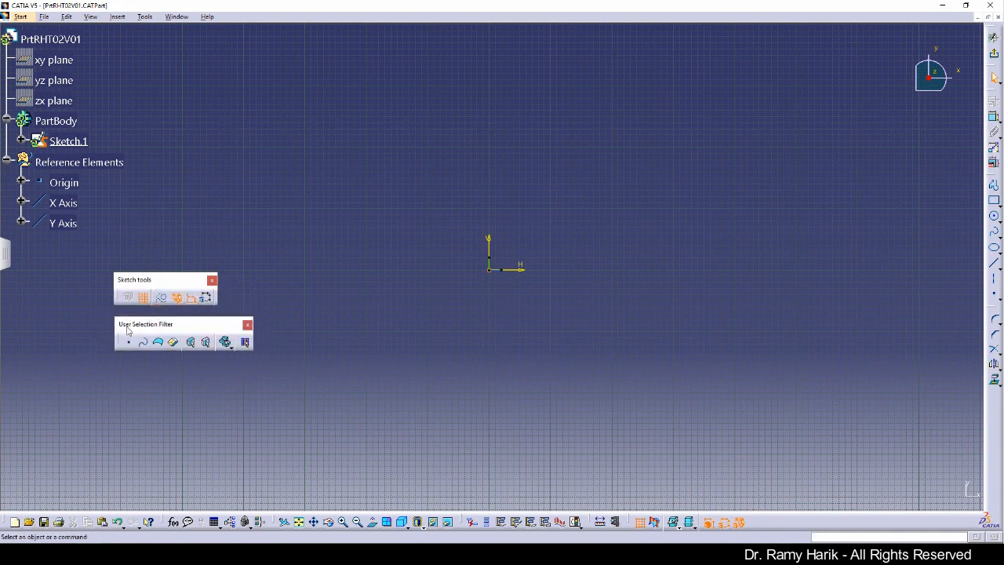
click(130, 344)
click(994, 265)
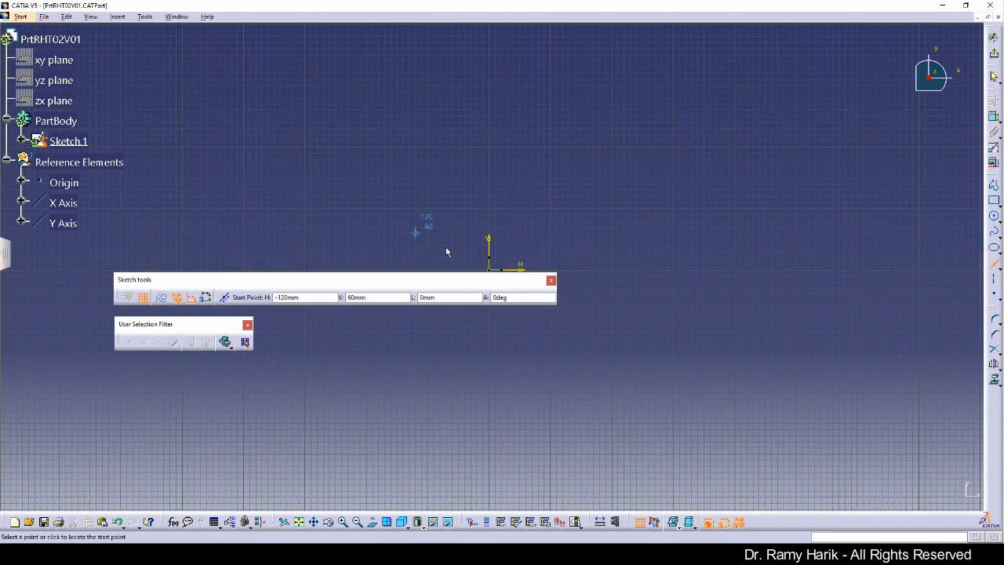
middle_drag(456, 248, 430, 156)
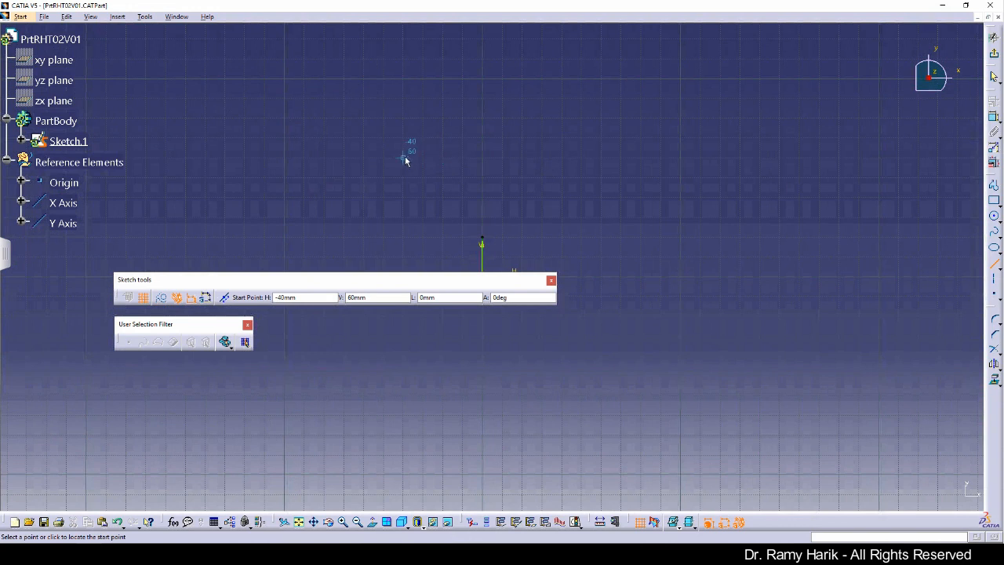
click(143, 298)
click(143, 297)
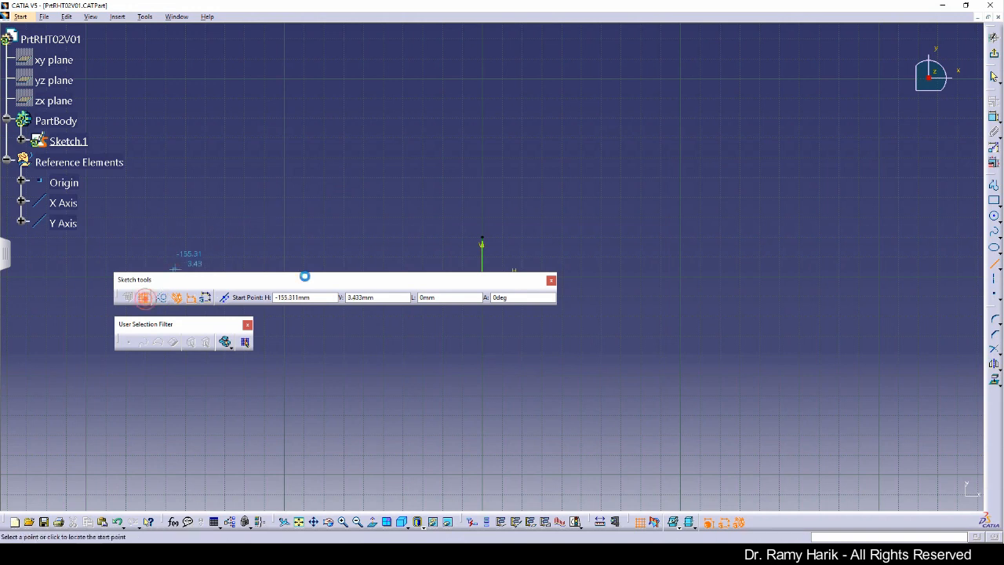
key(Escape)
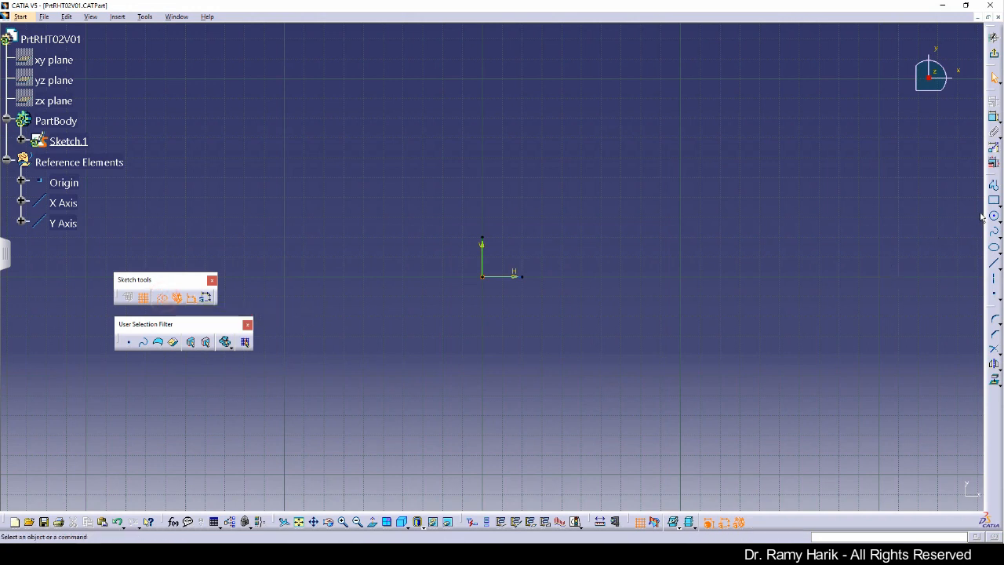
- Draw a horizontal construction line 50 mm above the origin, and a standard line of the same span just below it
click(994, 263)
click(406, 176)
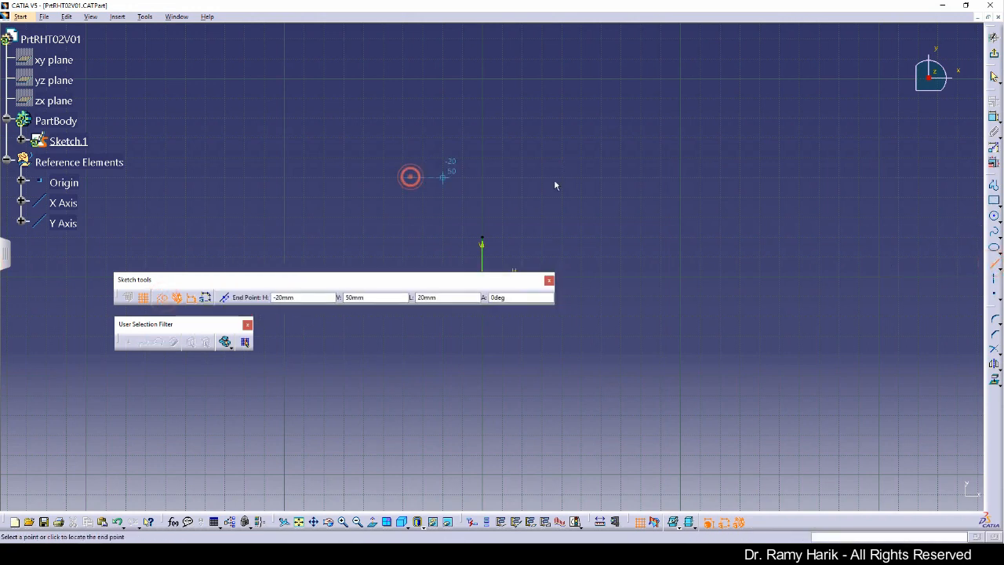
click(679, 178)
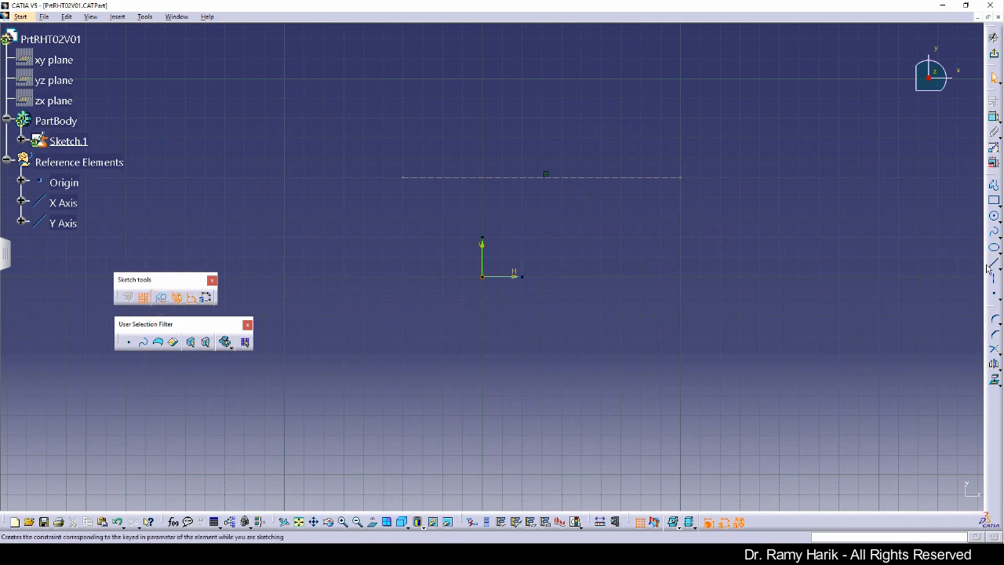
click(993, 265)
click(403, 197)
click(682, 197)
- Select both horizontal trial lines in the sketch and delete them
click(713, 224)
drag(749, 143, 319, 225)
key(Delete)
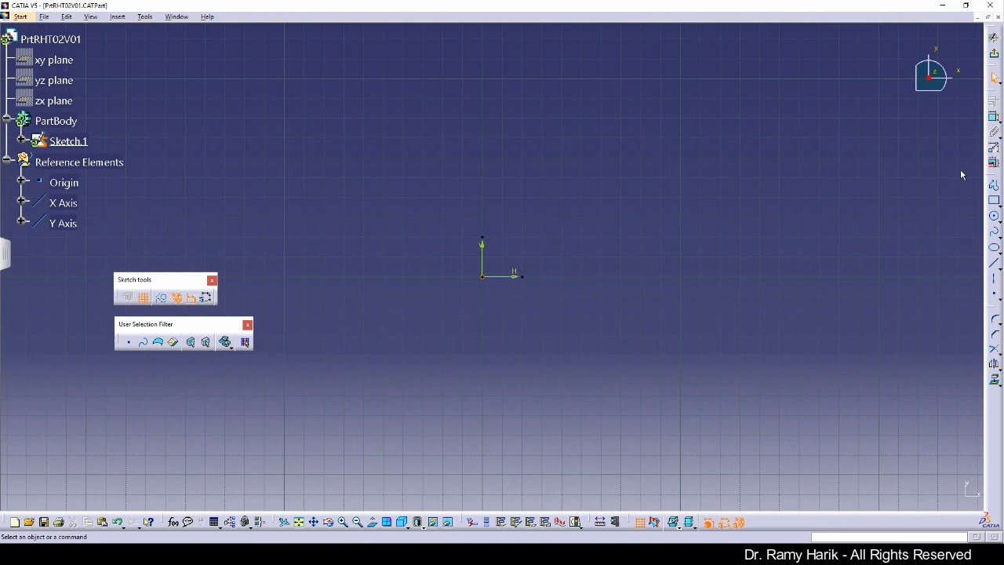
- Draw a circle centred on the sketch origin, about 122 mm in diameter
click(995, 218)
drag(416, 282, 344, 291)
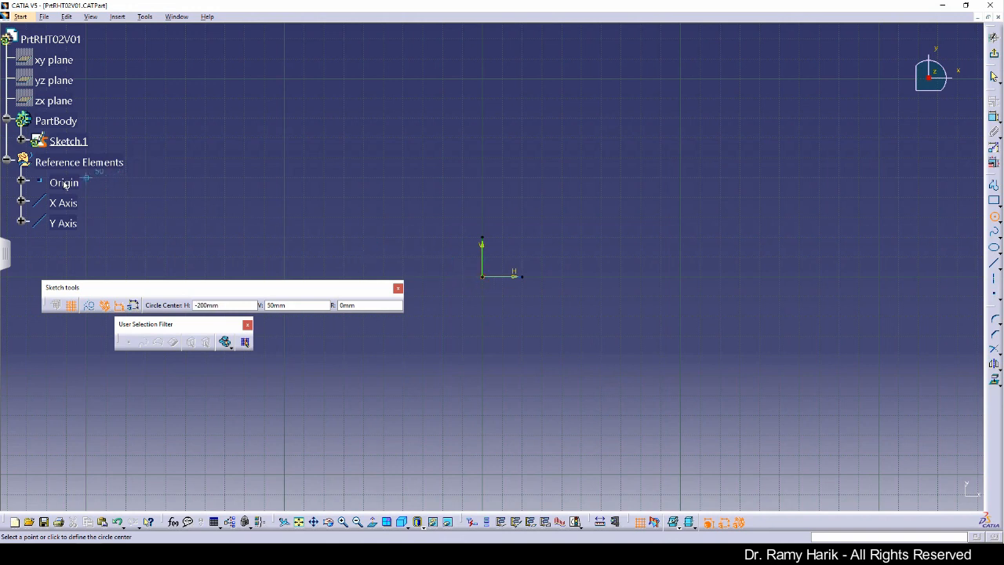
click(481, 276)
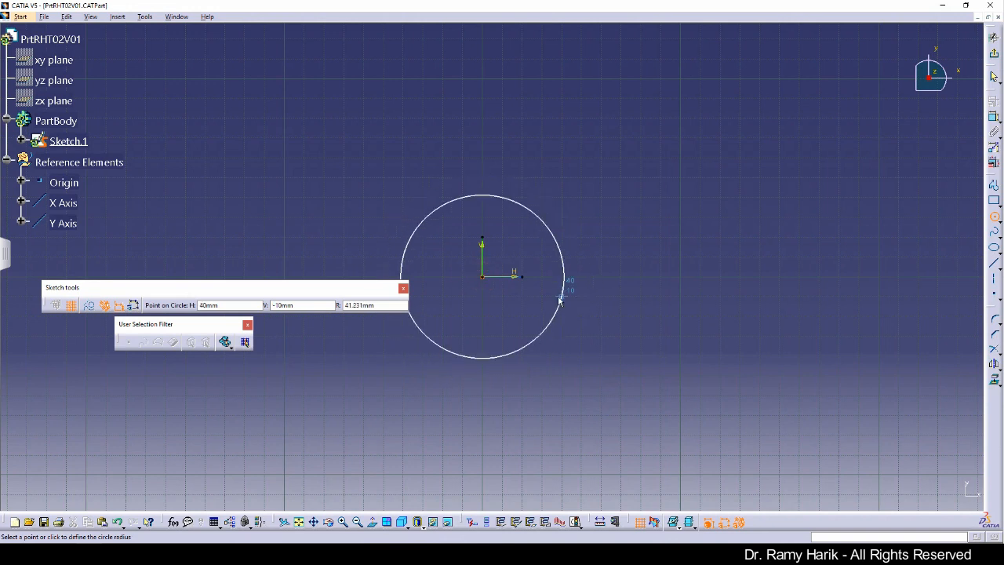
drag(359, 287, 342, 277)
click(600, 297)
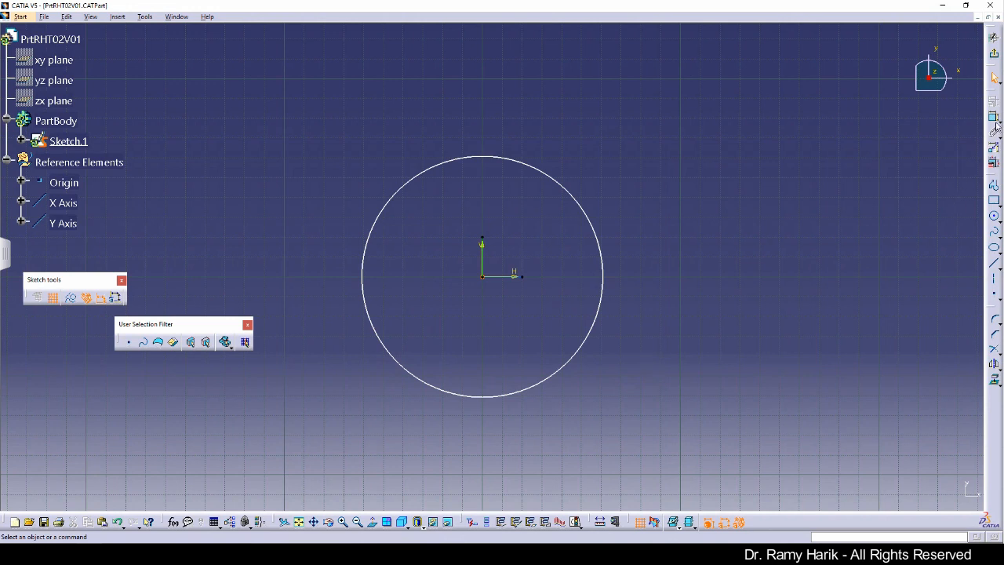
- Dimension the circle's diameter and check the sketch solving status
click(995, 117)
click(593, 227)
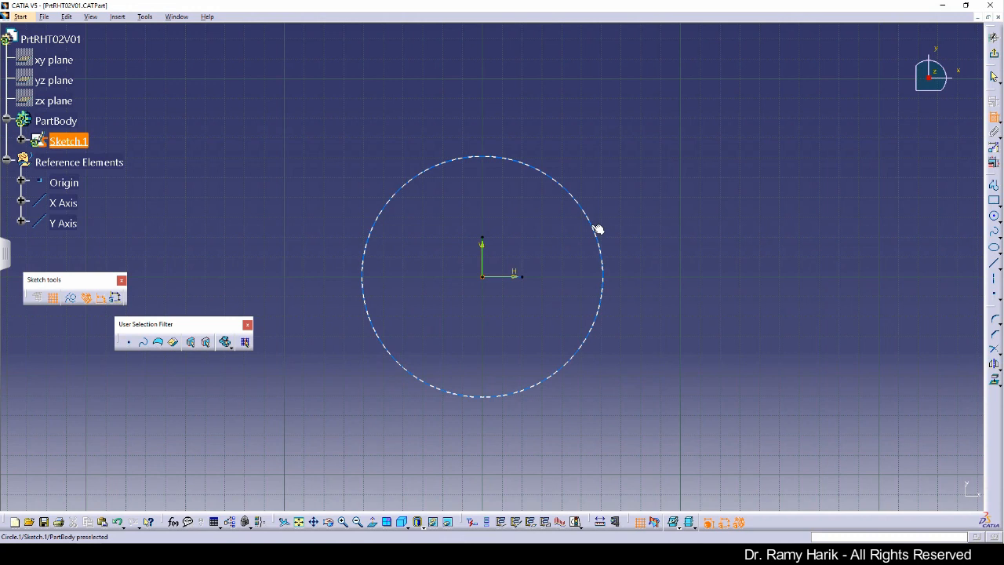
click(680, 186)
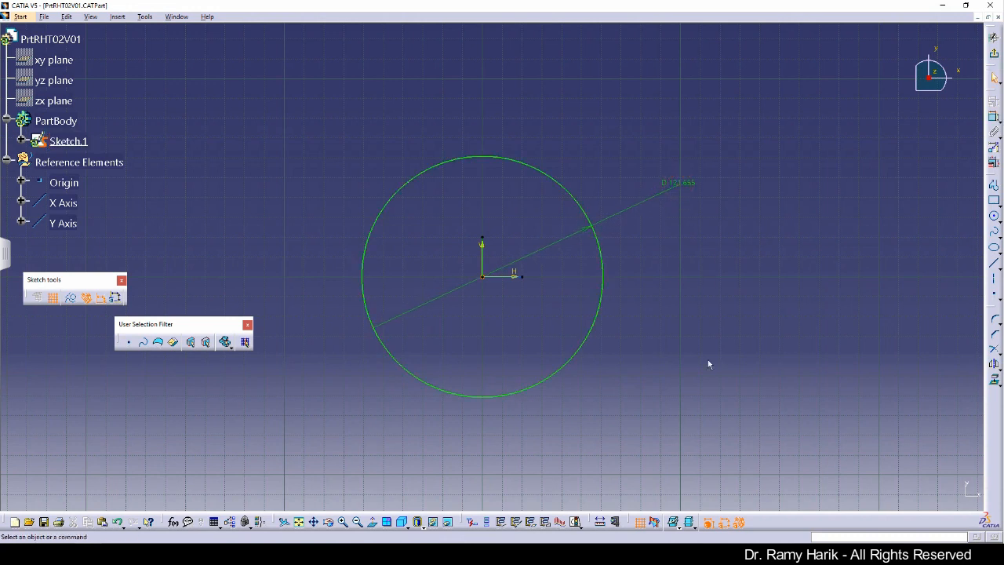
click(576, 523)
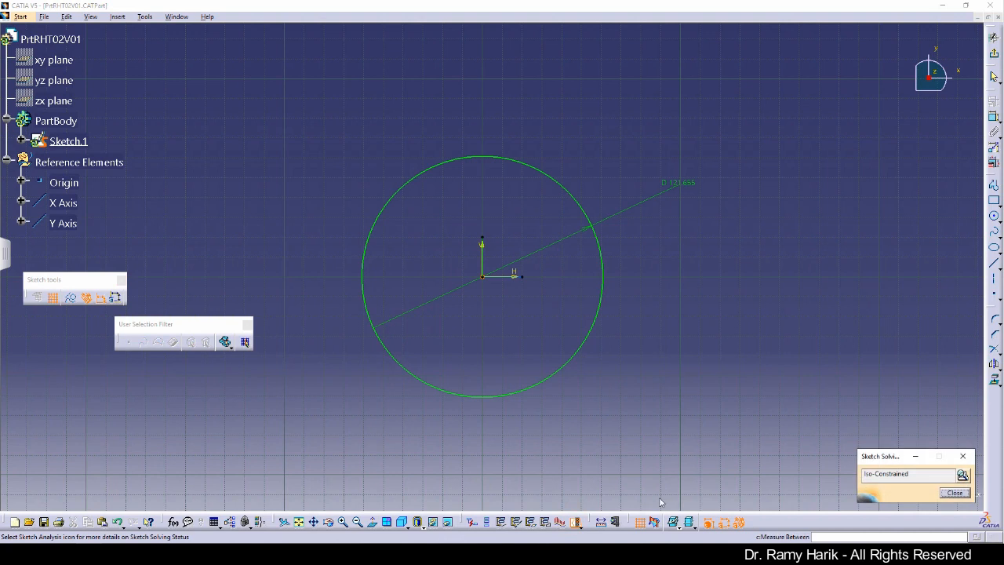
click(966, 493)
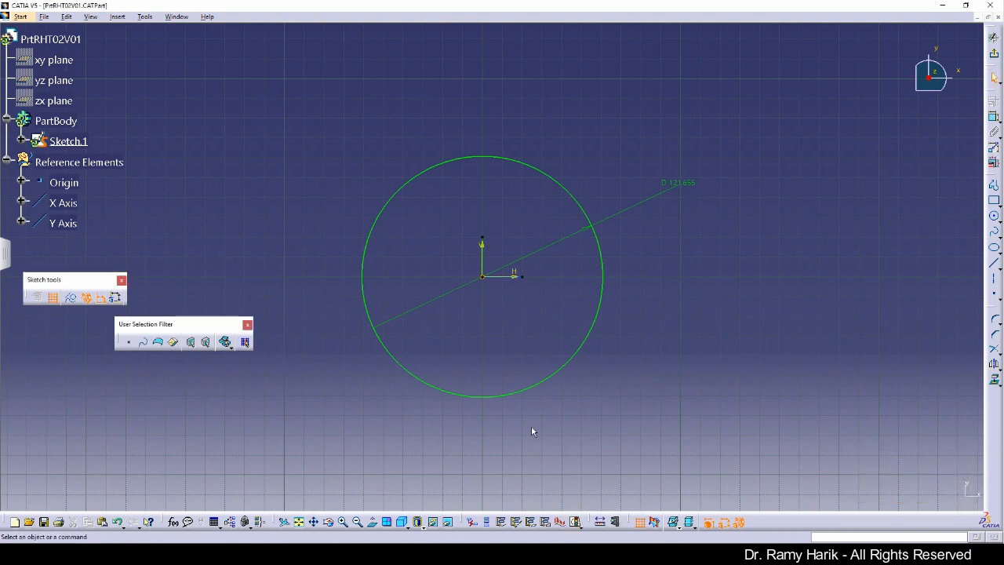
- Set the circle's diameter to 150 mm
double_click(683, 185)
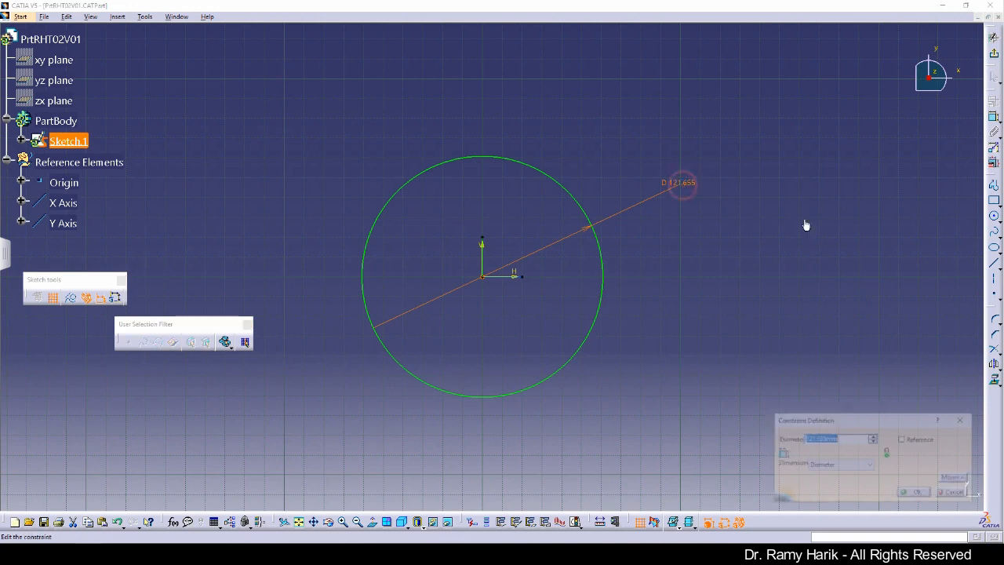
text(150)
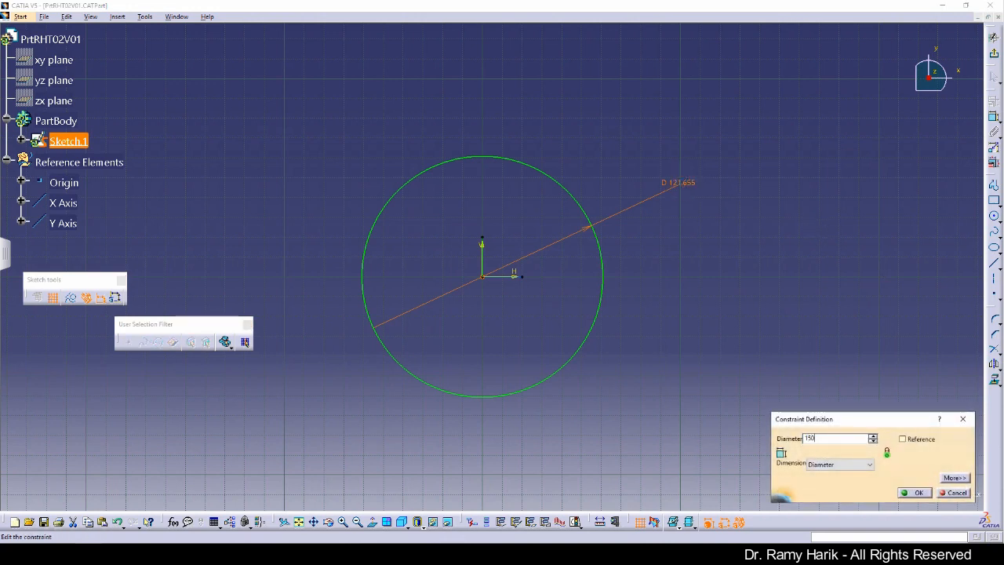
key(Return)
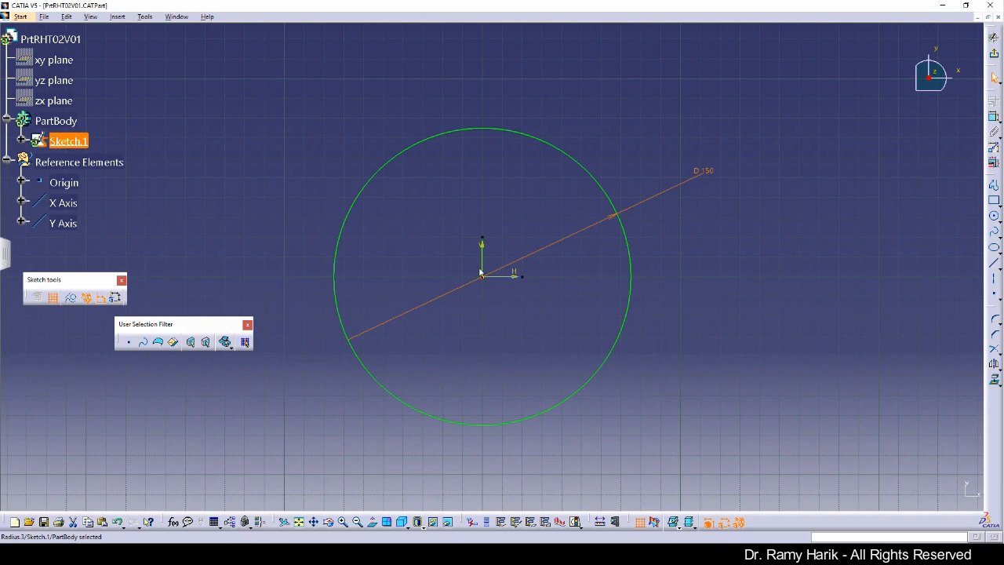
- Draw a smile-shaped spline inside the circle through the points (-40, -20), (0, -40) and (40, -20) mm
click(995, 233)
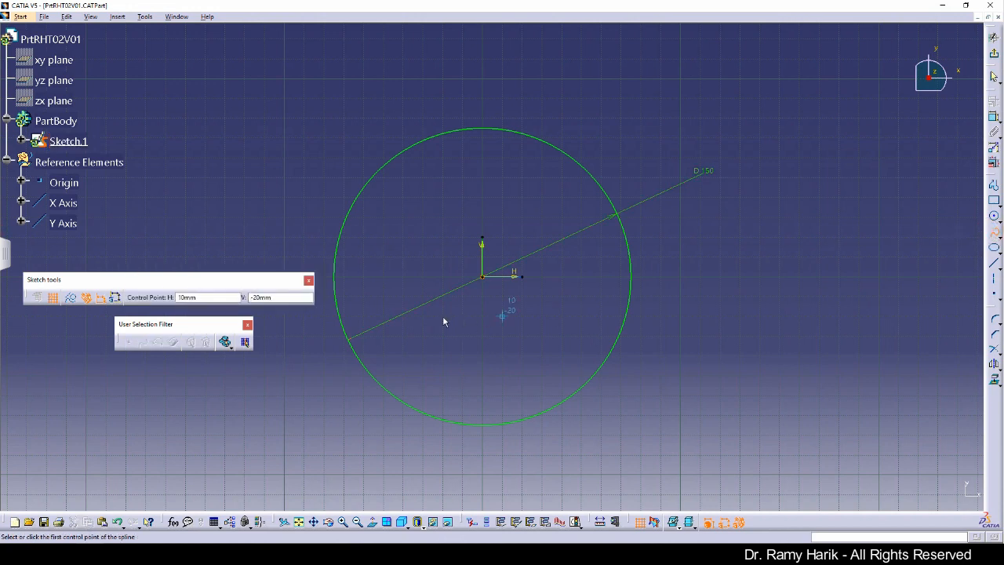
click(404, 317)
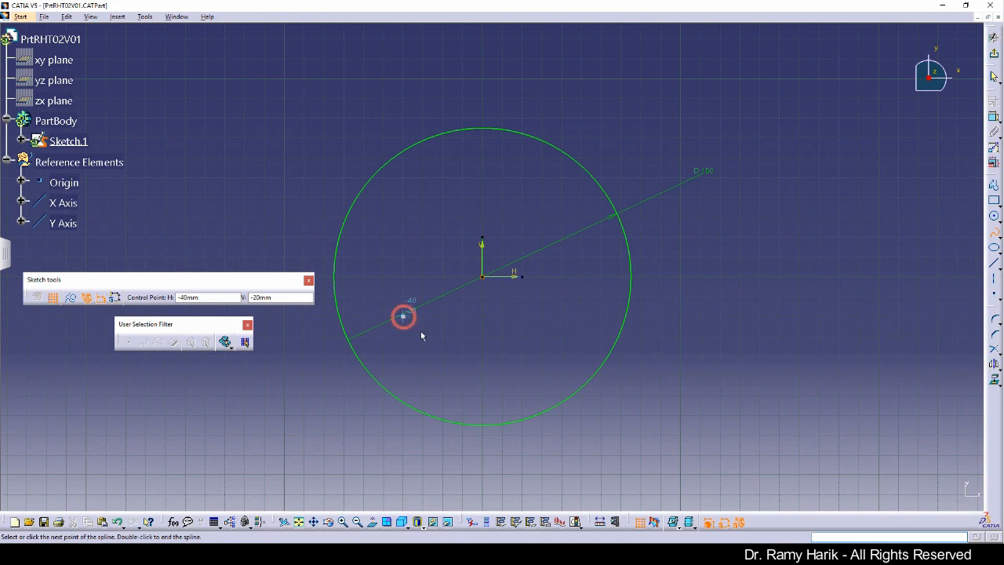
click(483, 355)
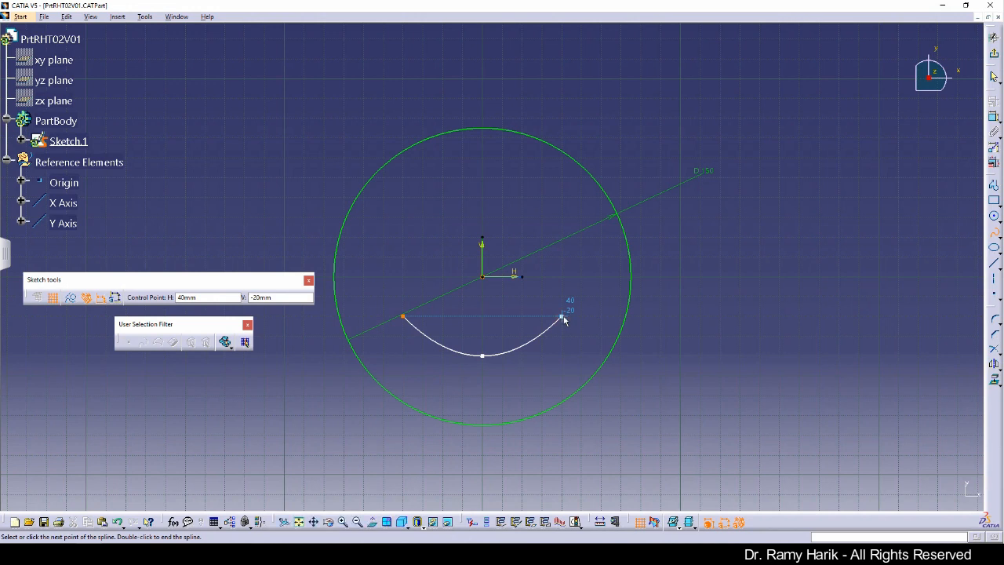
double_click(562, 317)
click(726, 328)
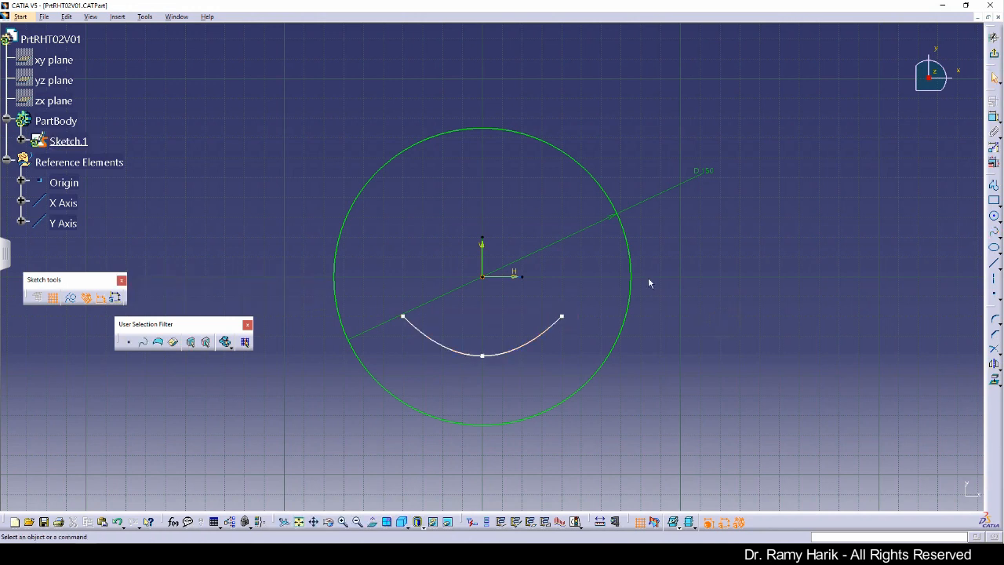
- Reposition the 150 mm diameter dimension so its value sits just outside the circle's left side
click(703, 173)
drag(610, 216, 669, 198)
drag(601, 207, 259, 287)
click(346, 404)
- Draw a second spline between the first spline's endpoints, passing through (0, -30) mm, to close the mouth shape
click(996, 233)
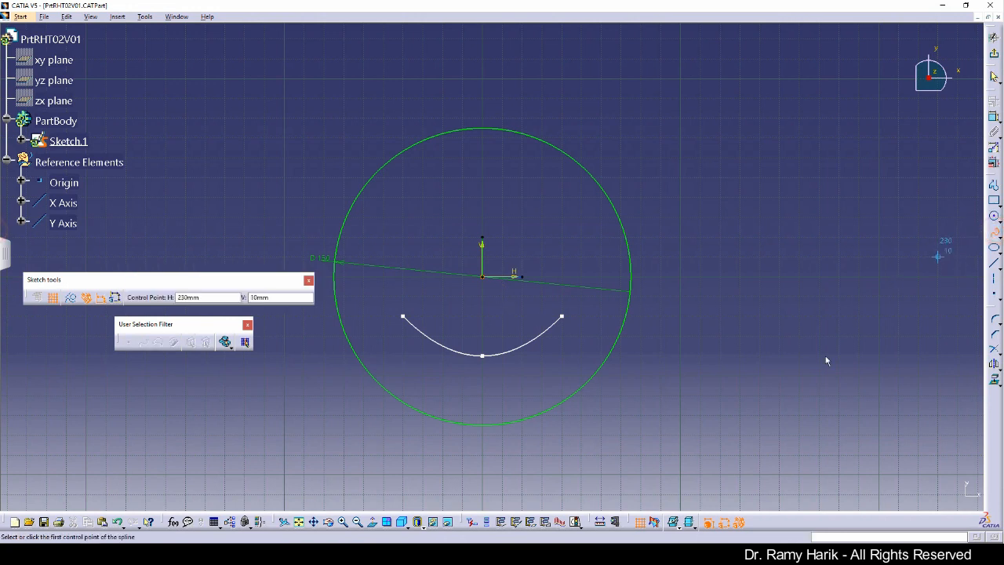
click(403, 315)
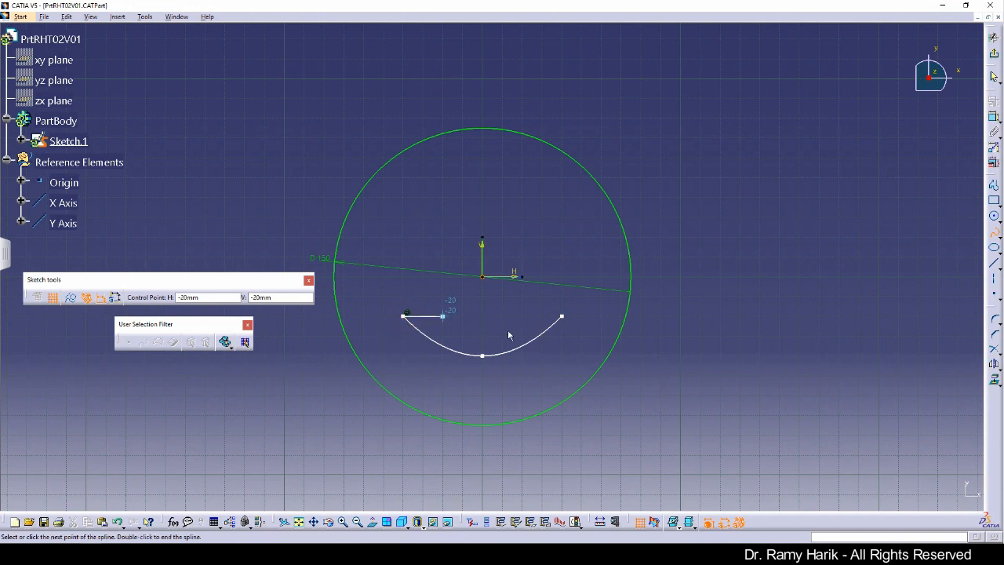
click(483, 336)
click(558, 312)
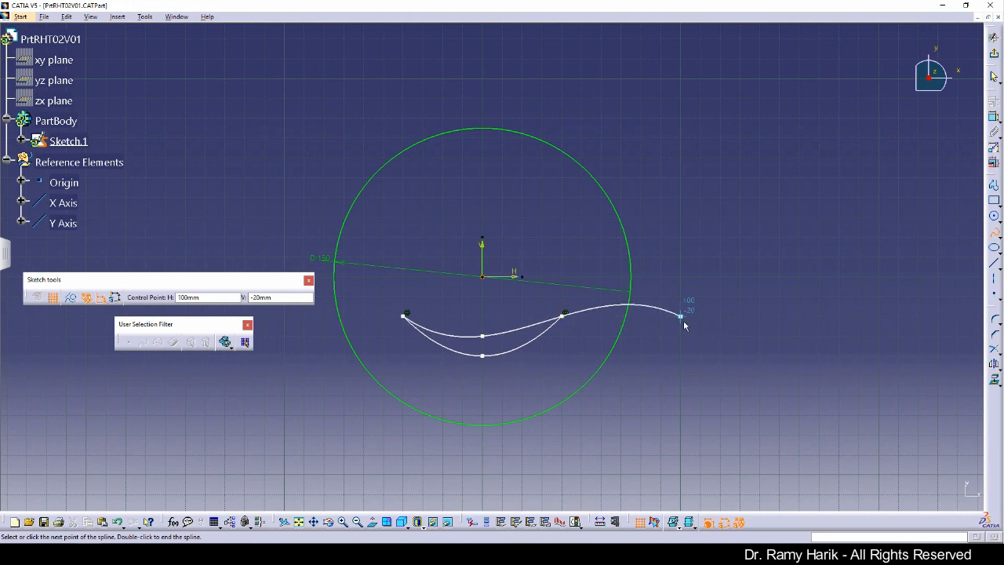
key(Escape)
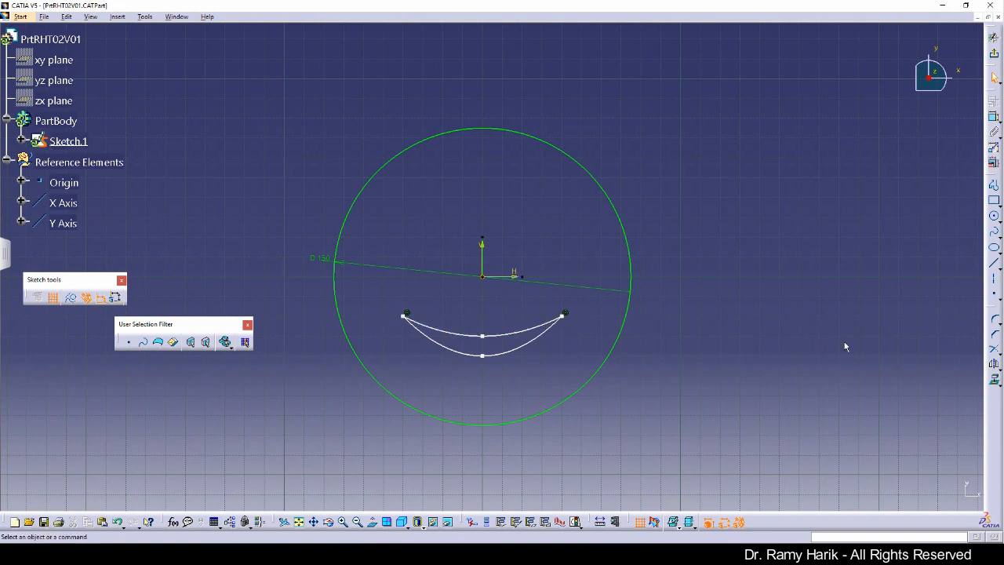
- Round the mouth's right end with a corner of about 2 mm radius between the two splines
click(994, 320)
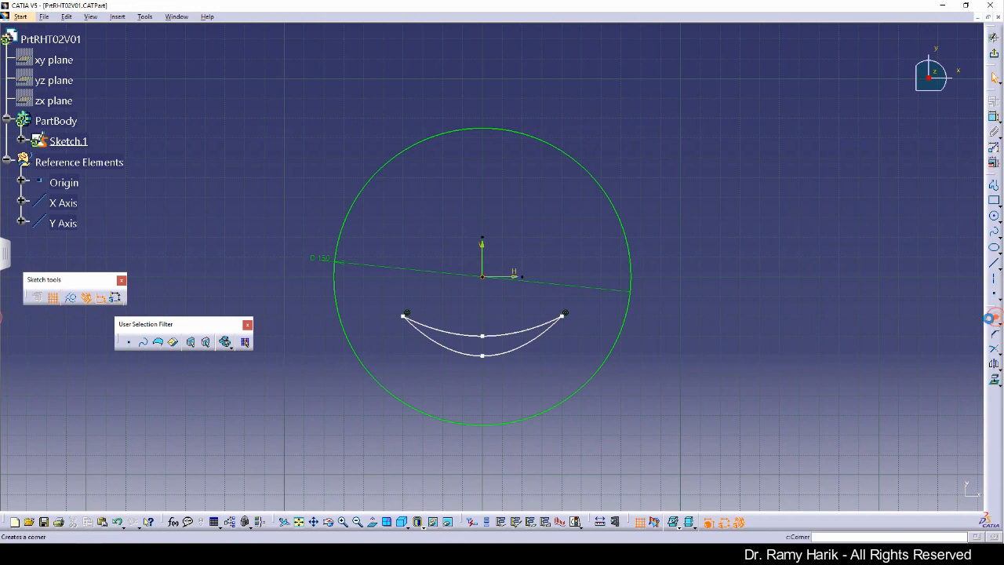
click(553, 323)
click(555, 330)
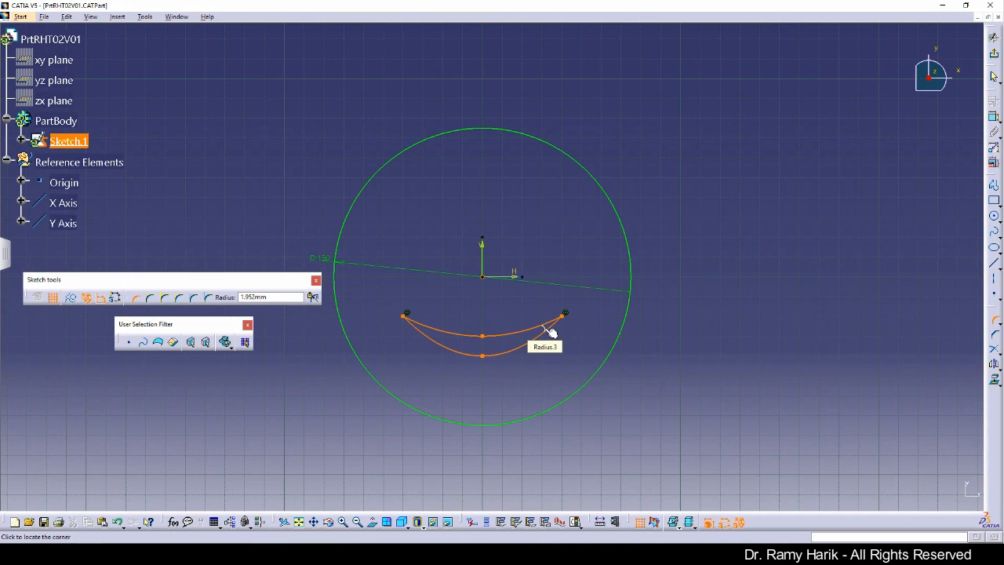
click(549, 335)
click(715, 357)
click(561, 398)
middle_drag(560, 398, 554, 259)
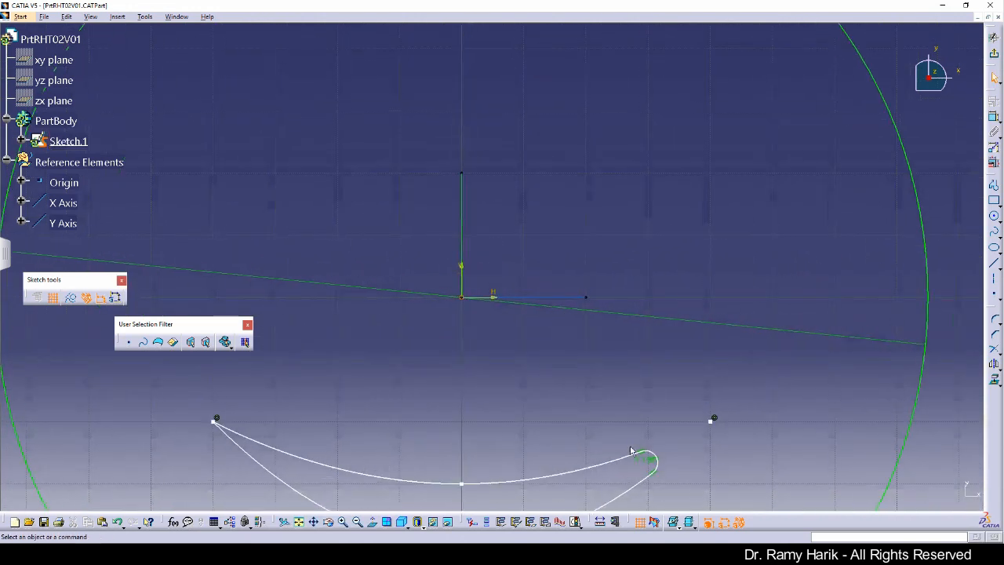
mouse_move(617, 363)
middle_down()
mouse_move(623, 348)
mouse_move(605, 453)
mouse_move(593, 438)
mouse_move(601, 399)
mouse_move(556, 391)
middle_up()
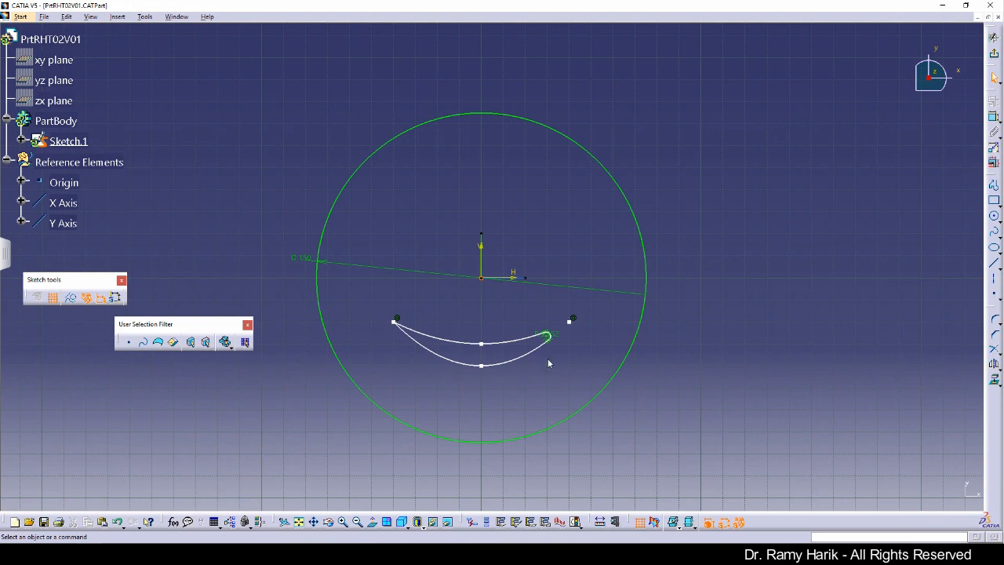
- Chamfer the mouth's left end between the two splines
click(995, 336)
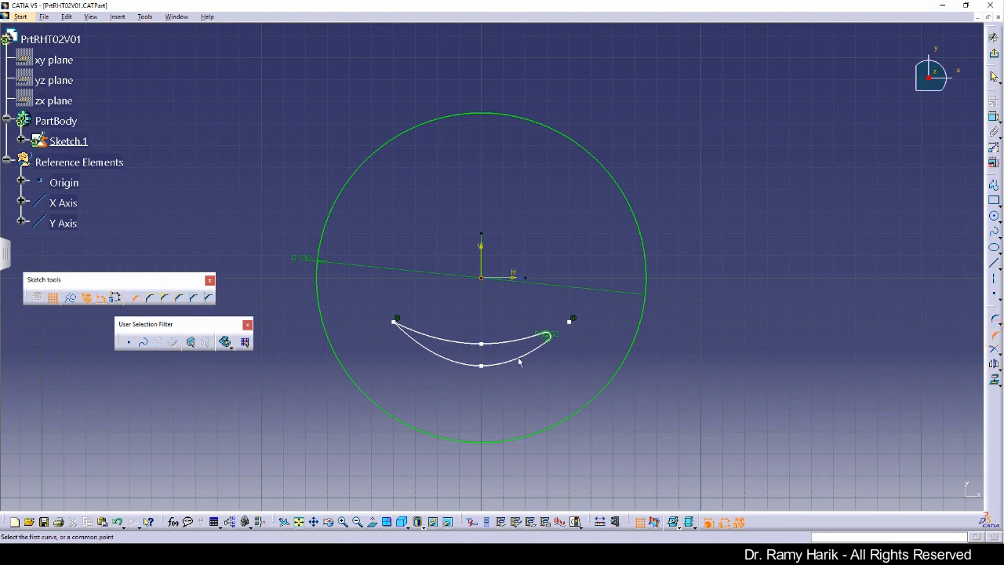
click(412, 331)
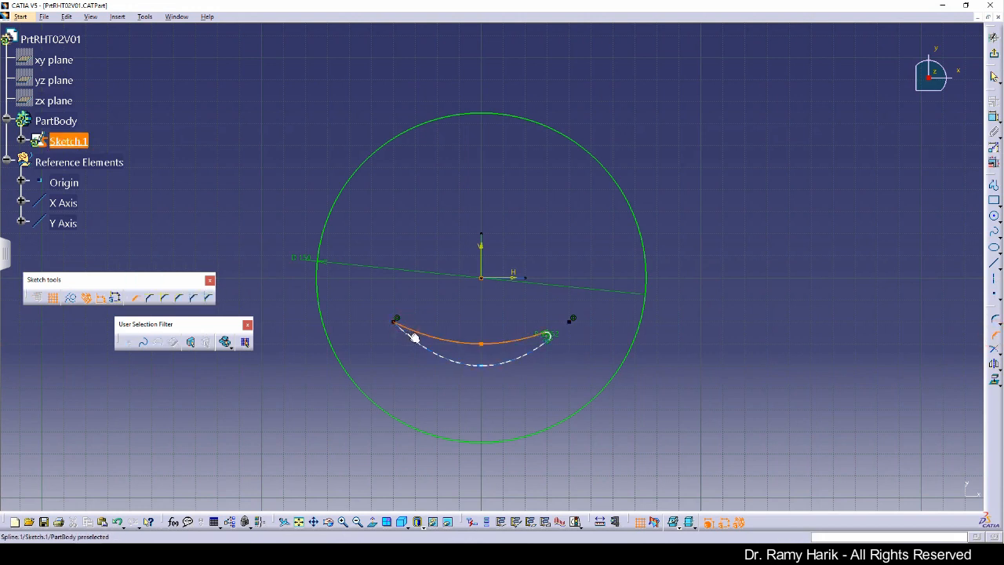
click(416, 336)
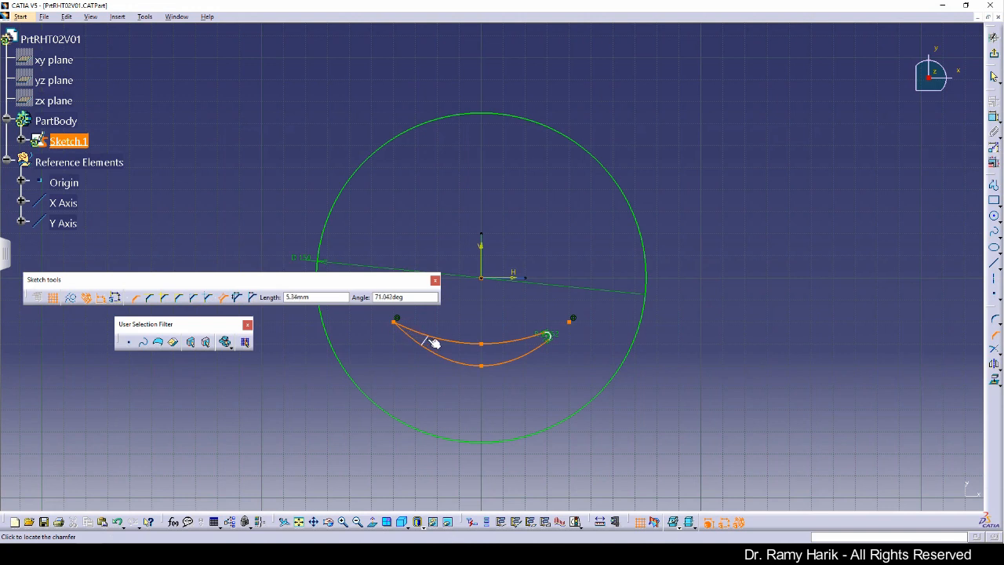
click(422, 343)
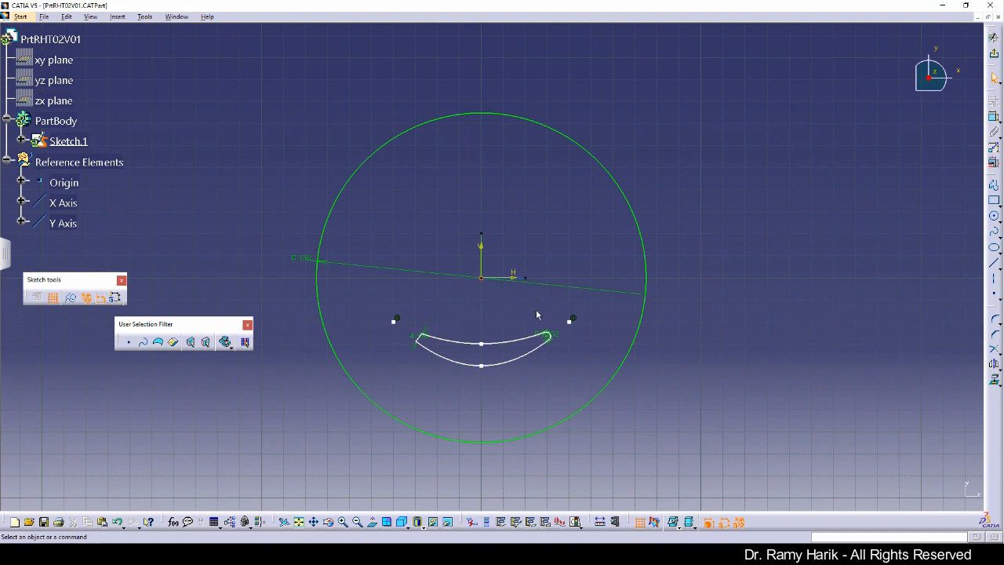
- Draw the left eye as a circle centred at (-30, 30) mm with a radius of 10 mm
click(995, 220)
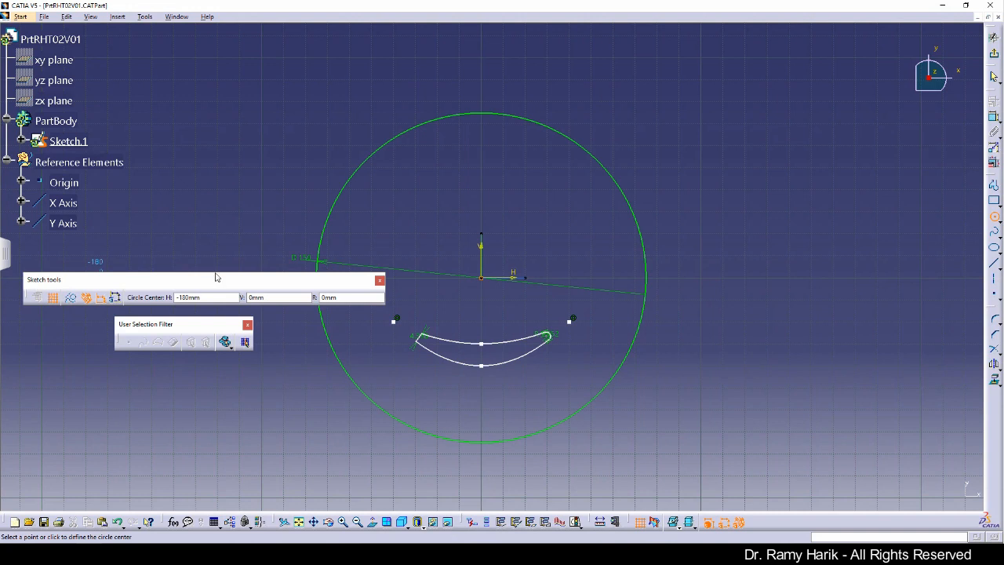
mouse_move(220, 283)
mouse_down()
mouse_move(303, 262)
mouse_move(186, 307)
mouse_up()
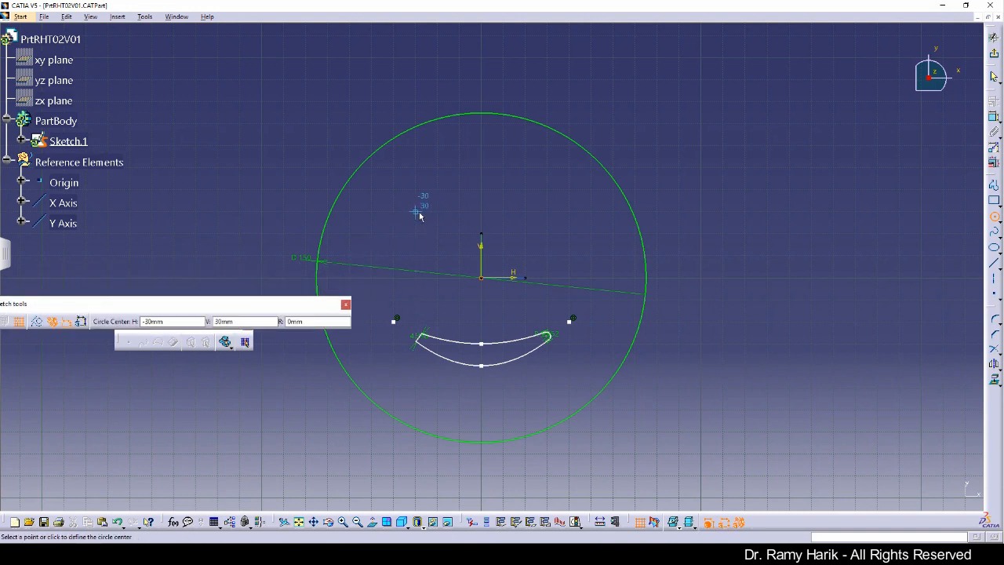
click(419, 213)
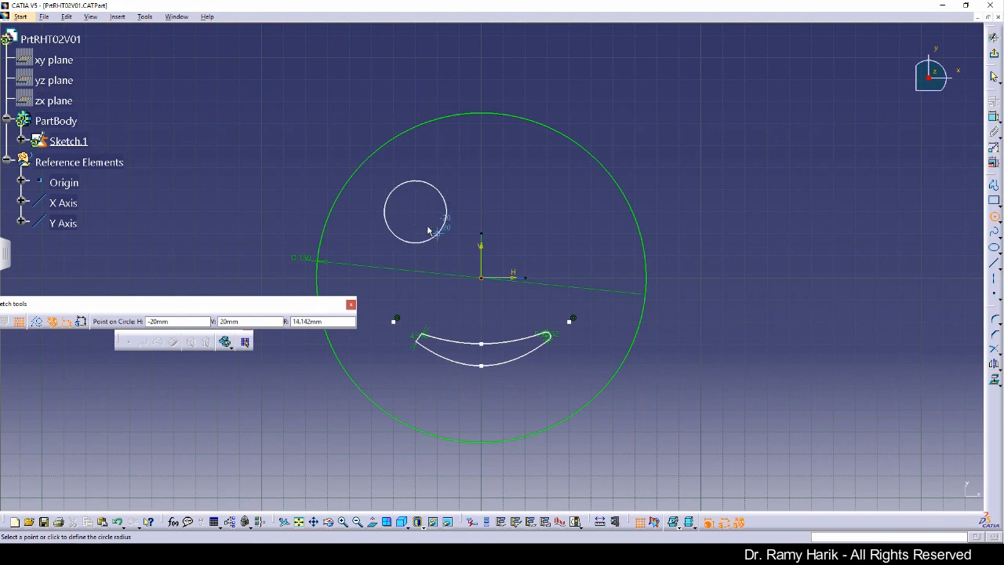
key(Tab)
key(Tab)
key(Tab)
text(10)
key(Return)
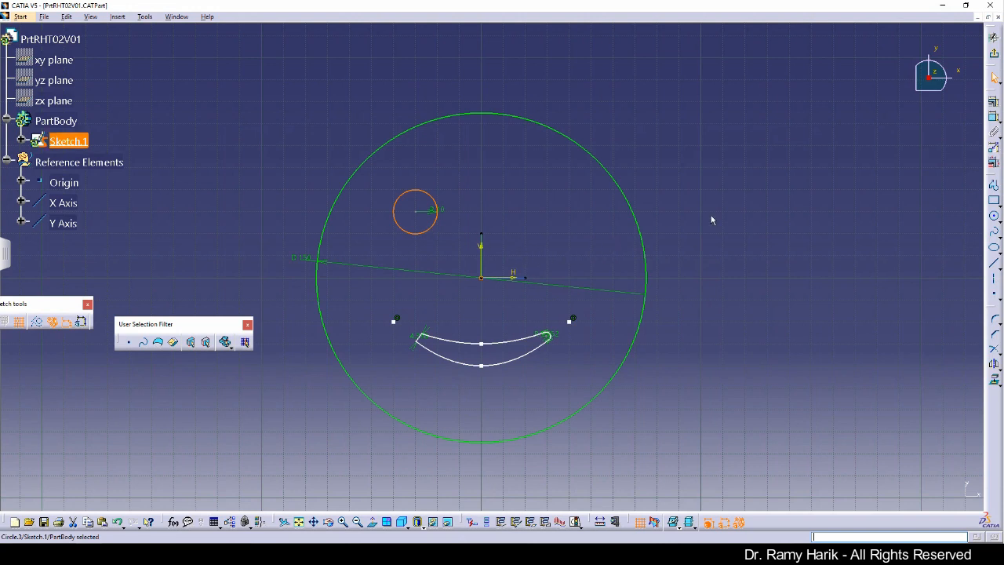
- Draw an eyebrow rectangle above the eye circle from about (-40, 50) mm to the opposite corner at (-20, 45) mm
click(995, 203)
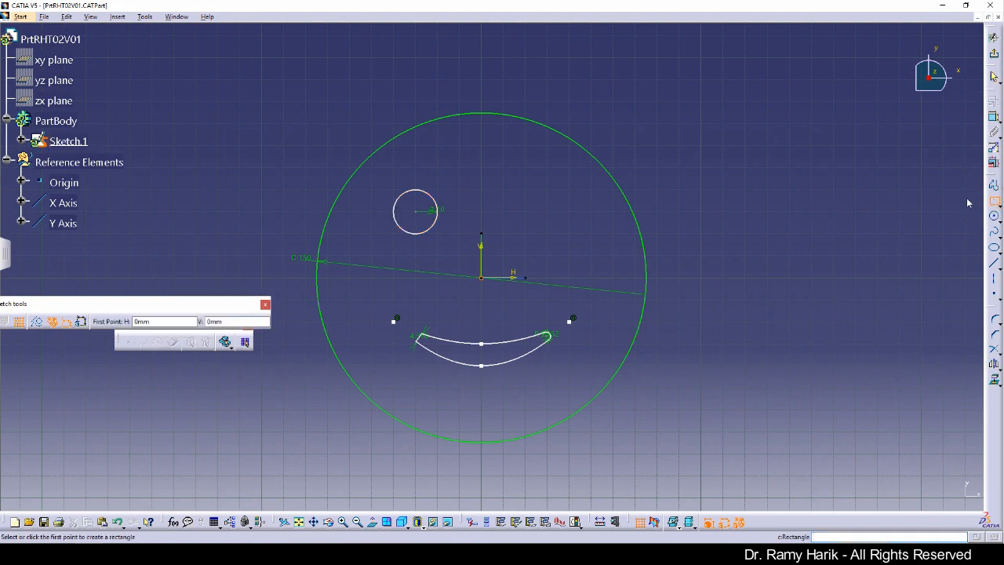
click(394, 168)
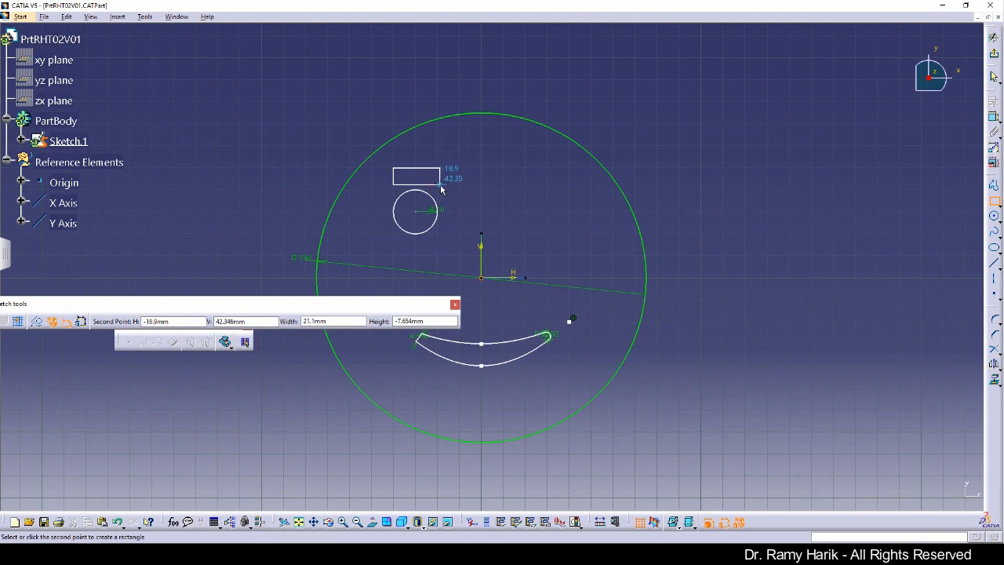
key(Tab)
key(Tab)
text(-20)
key(Tab)
key(Return)
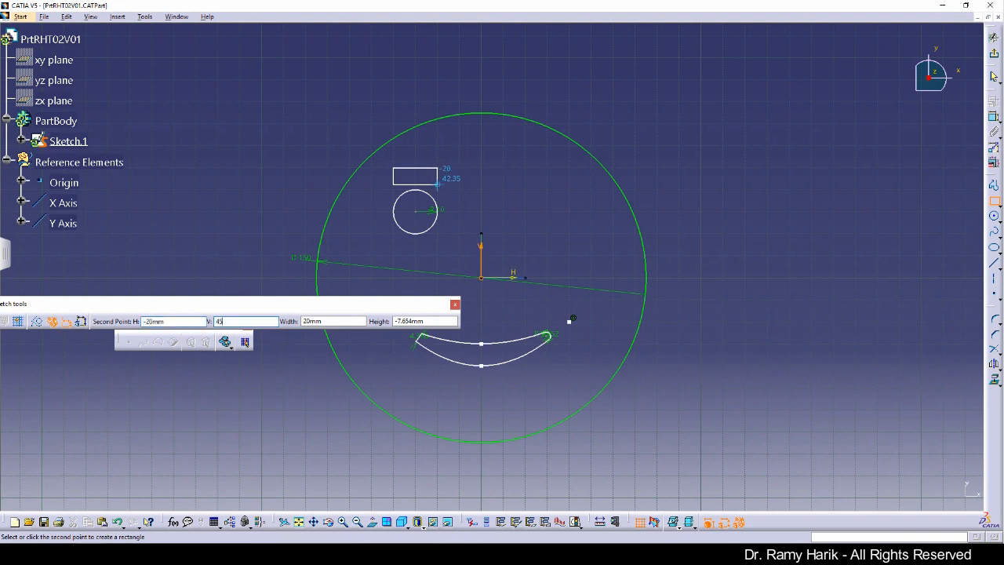
click(694, 197)
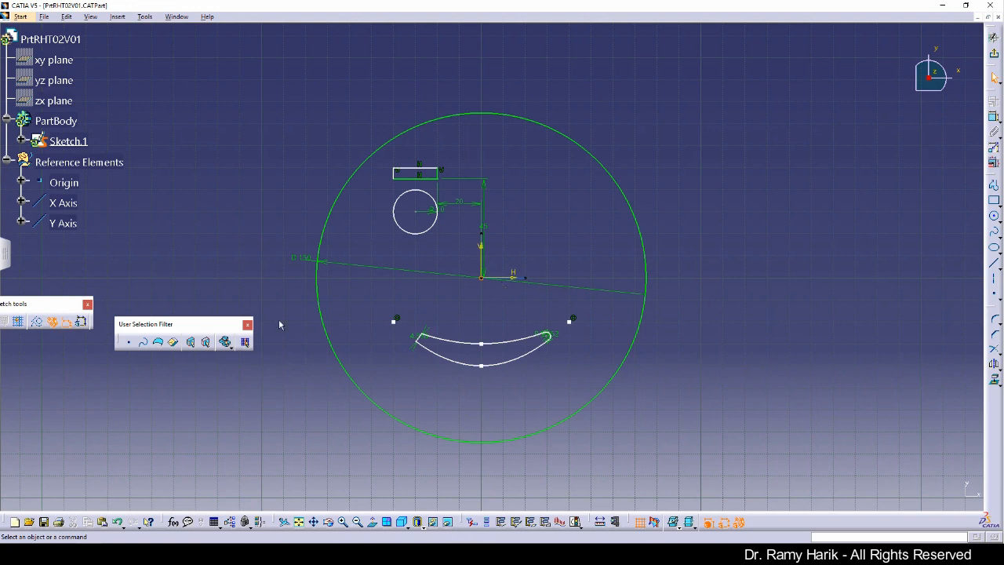
- Mirror the left eye circle and its eyebrow rectangle about the sketch's vertical axis
click(387, 154)
drag(388, 154, 453, 252)
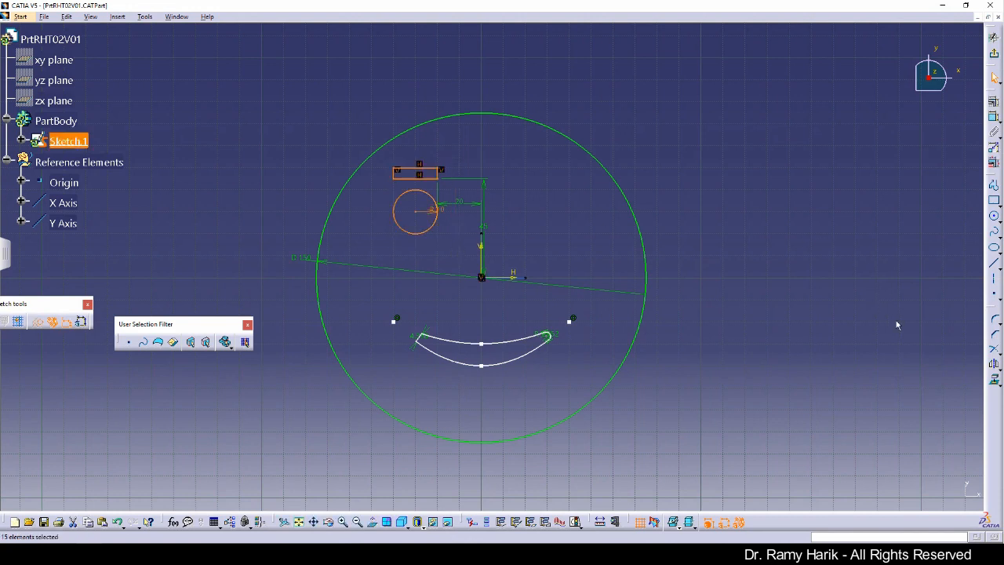
click(995, 365)
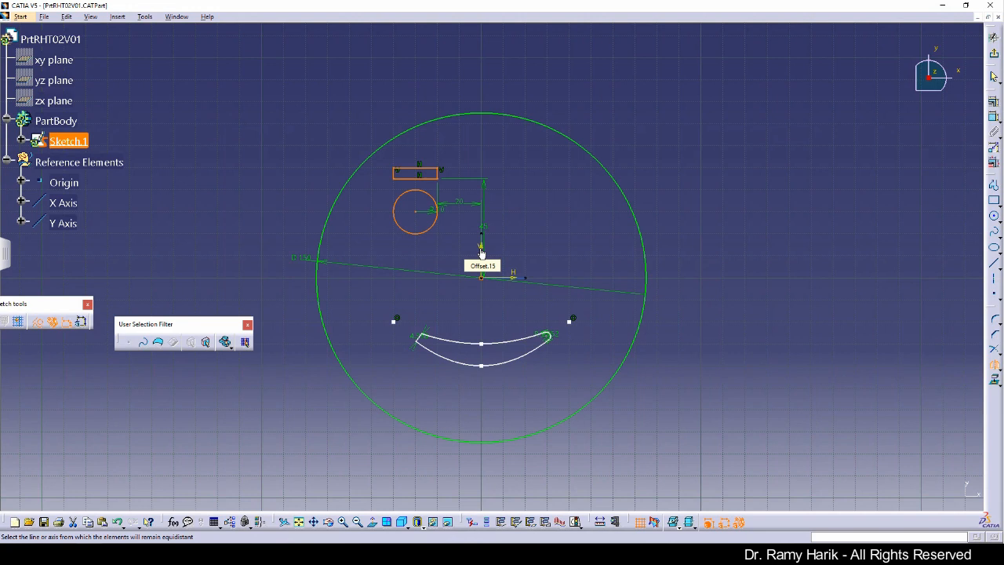
ctrl+middle_drag(502, 341, 477, 203)
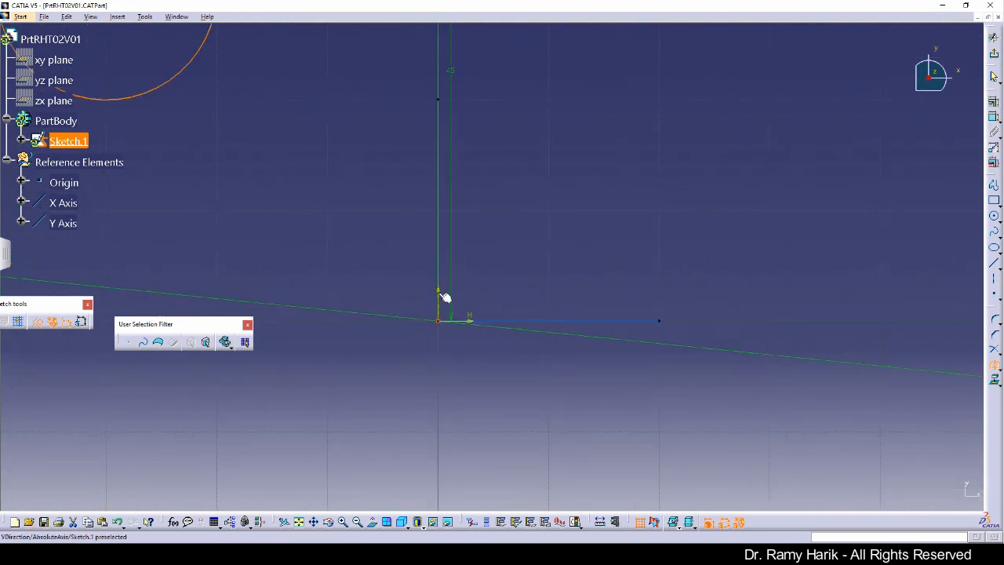
mouse_move(545, 251)
ctrl+middle_down()
mouse_move(525, 341)
mouse_move(534, 423)
mouse_move(530, 375)
ctrl+middle_up()
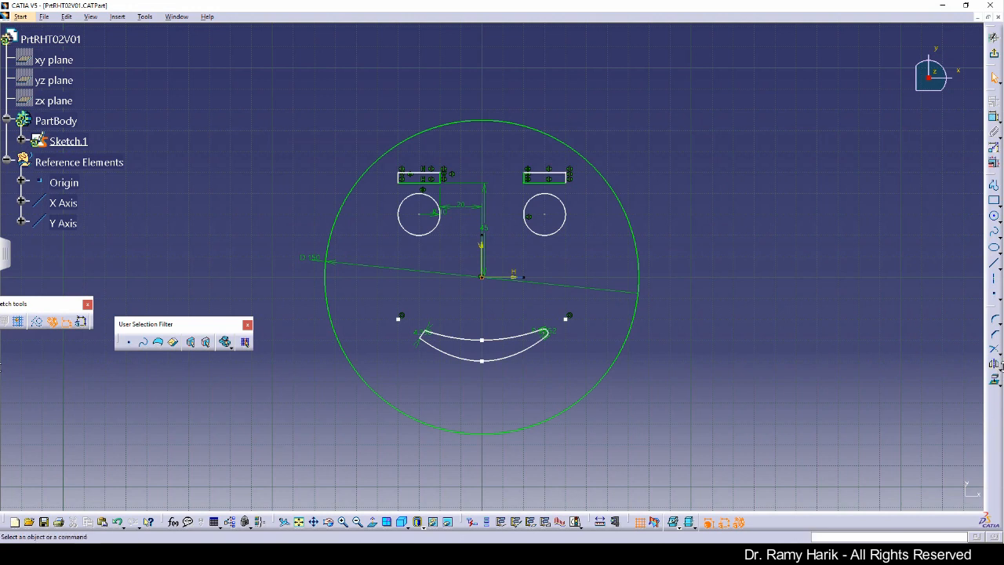
- Offset the face circle outwards by about 14.5 mm to create one concentric outer circle
click(1000, 379)
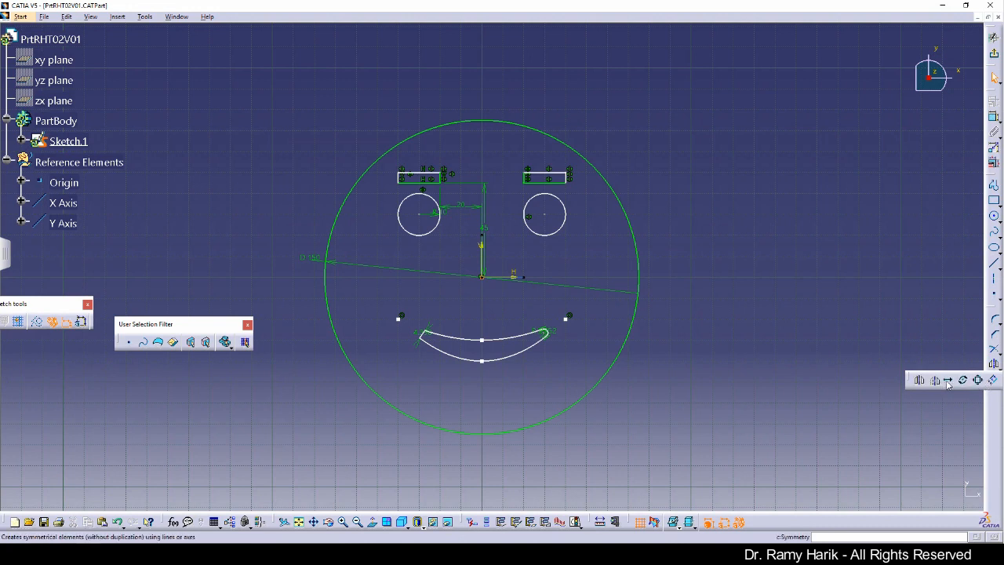
click(994, 380)
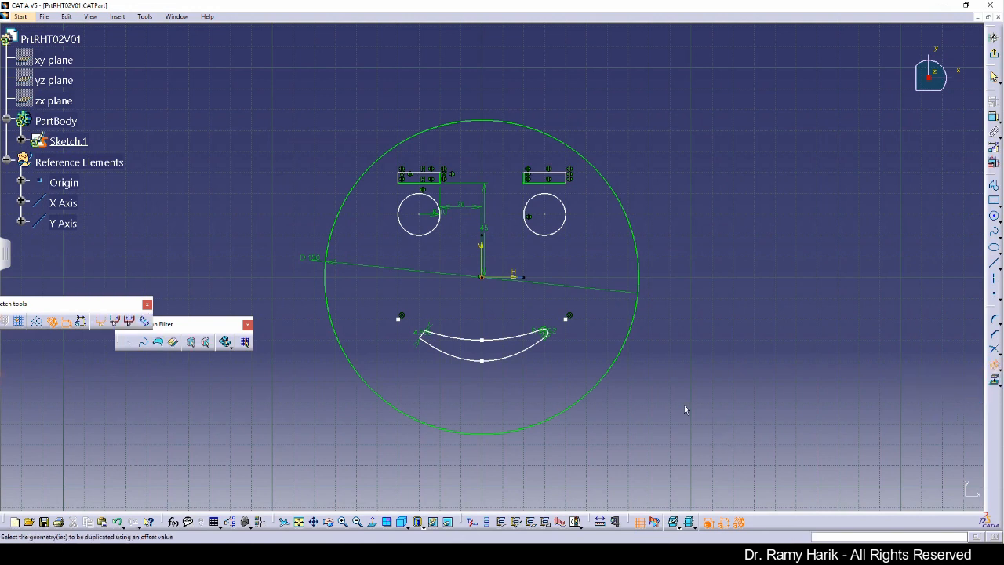
click(636, 340)
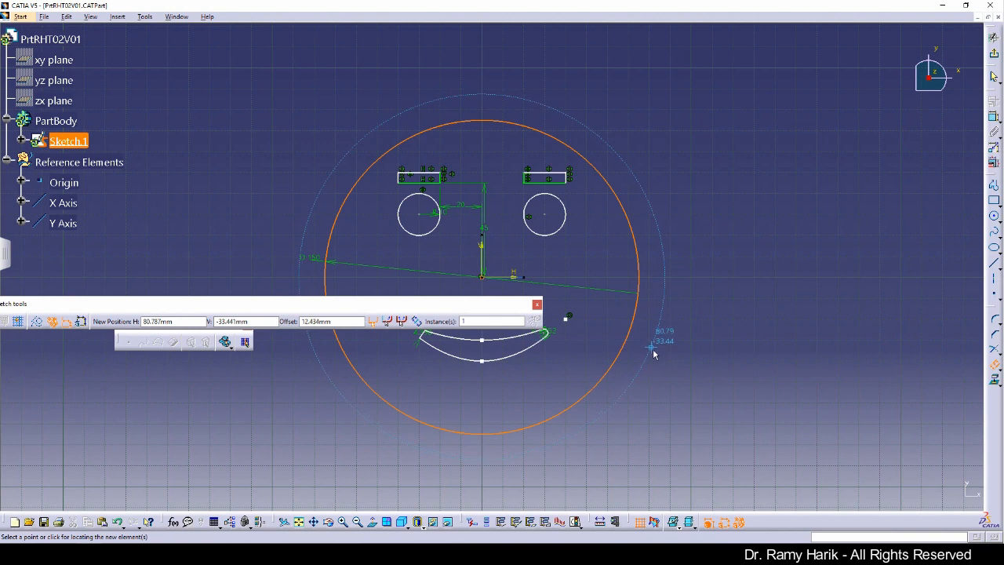
click(653, 352)
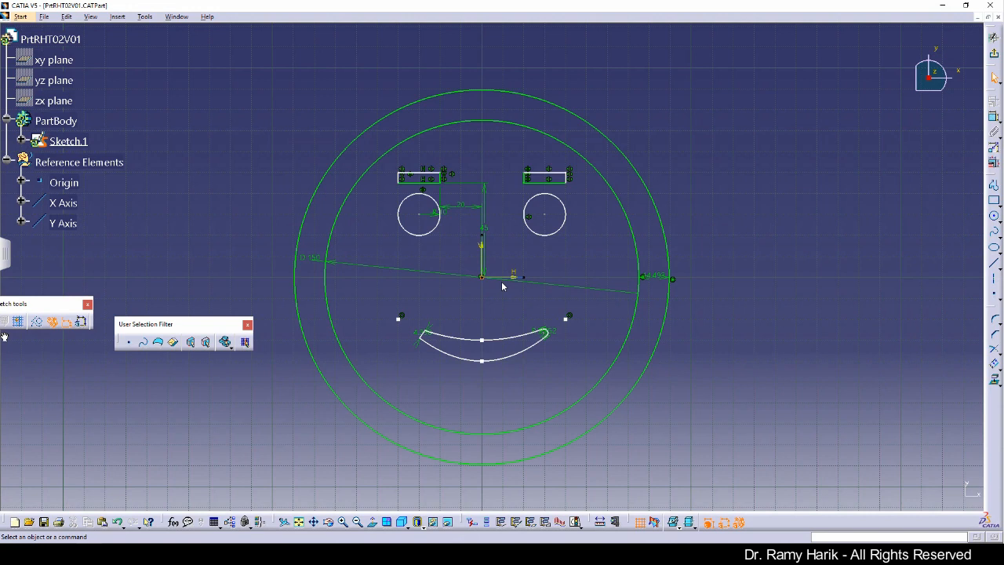
- Delete the offset dimension between the two large circles and dimension the outer circle's diameter instead
right_click(661, 279)
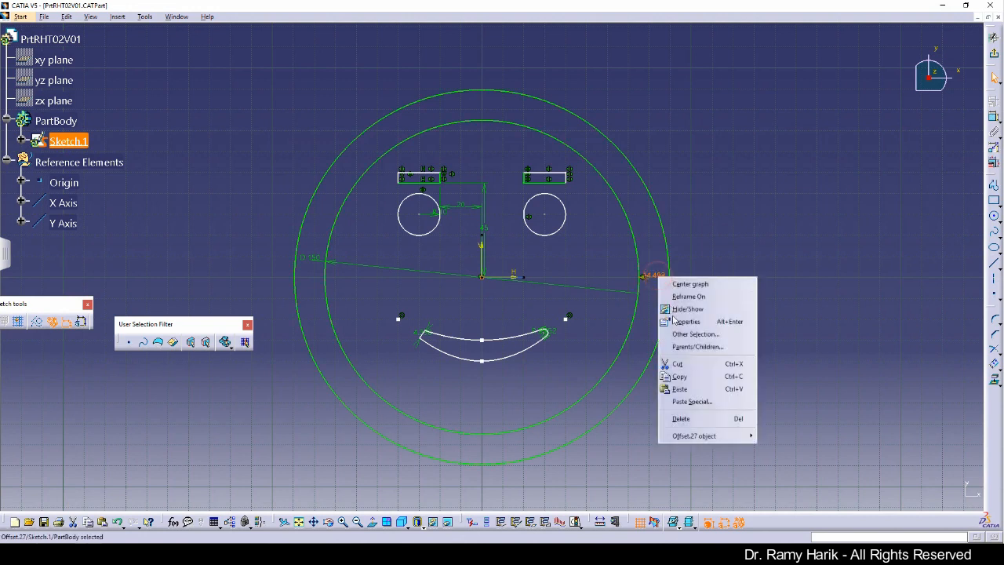
click(694, 421)
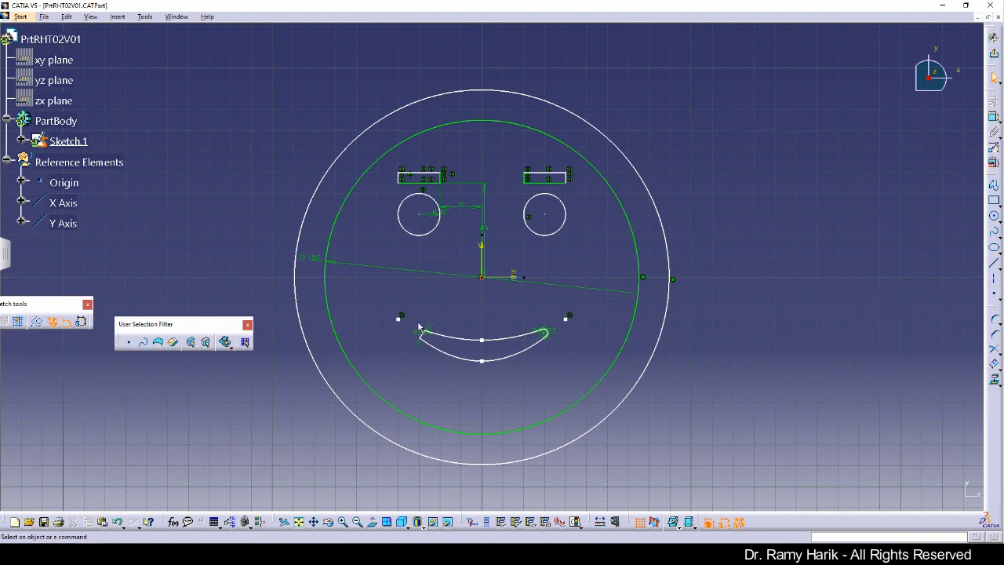
click(667, 312)
click(662, 257)
click(994, 117)
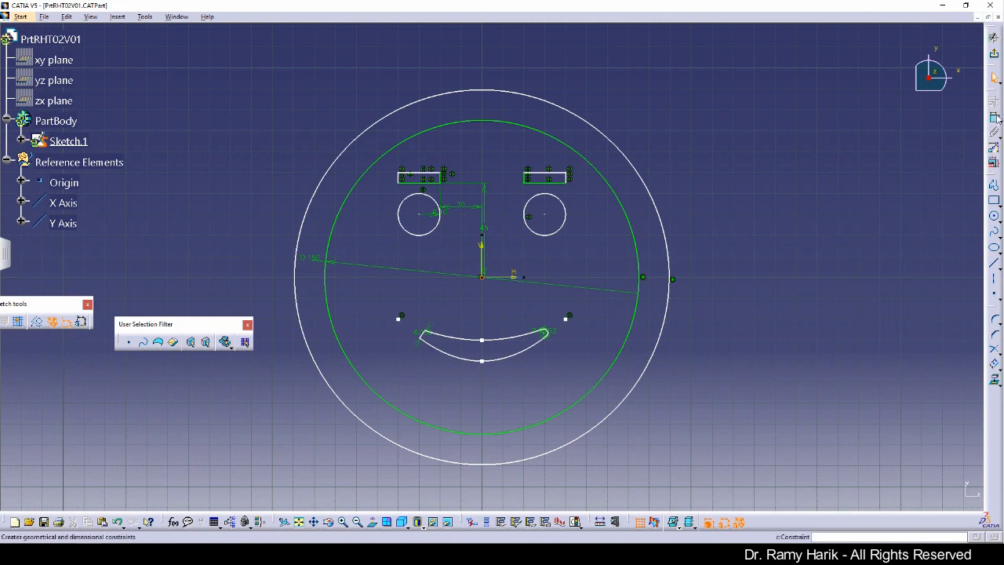
click(673, 244)
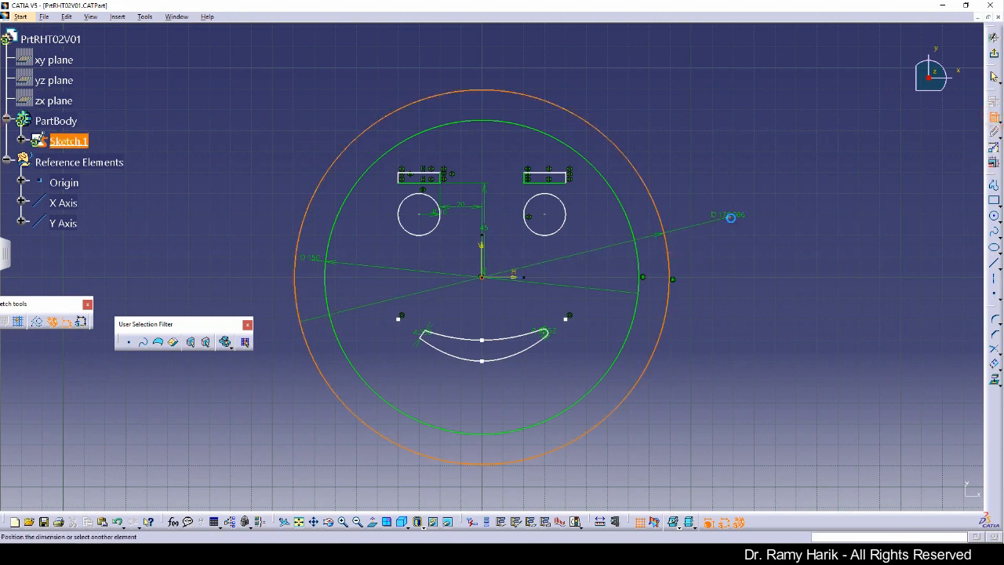
click(728, 216)
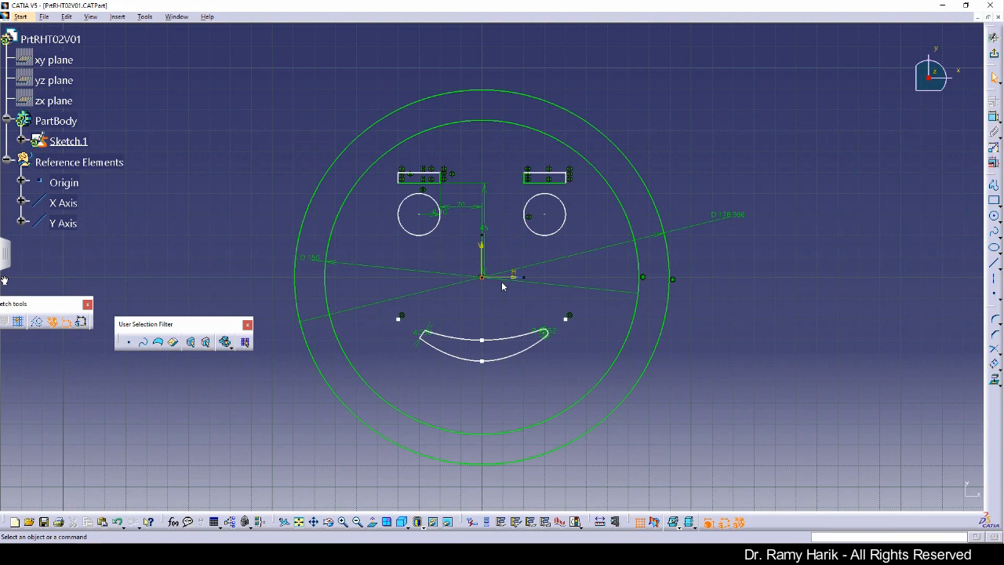
- Switch the outer circle's dimension from diameter to radius
double_click(735, 219)
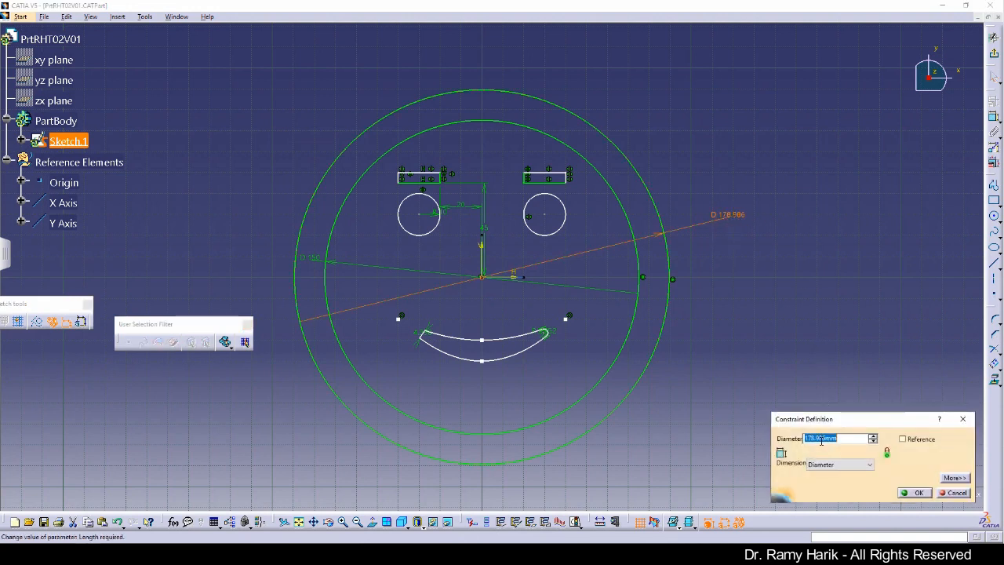
right_click(822, 441)
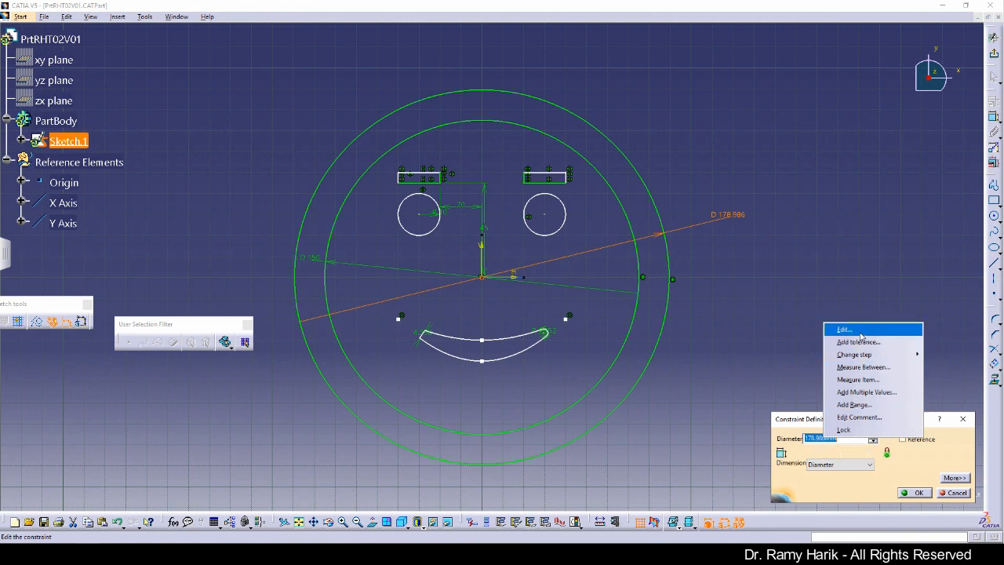
click(843, 464)
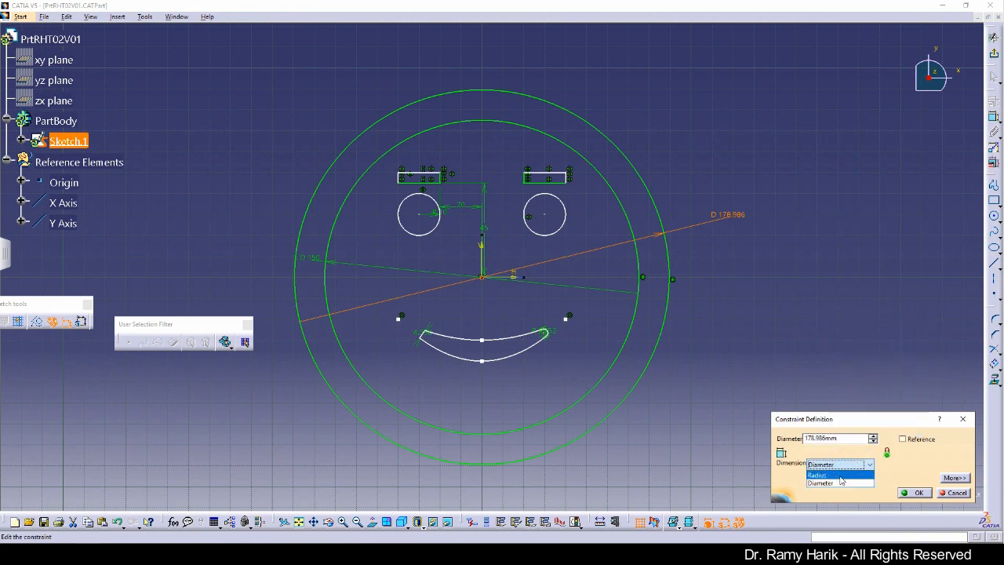
click(840, 474)
- Drive the outer circle's radius with the formula PartBody\Sketch.1\Radius.3\Radius + 10 mm, referencing the inner face circle
right_click(824, 438)
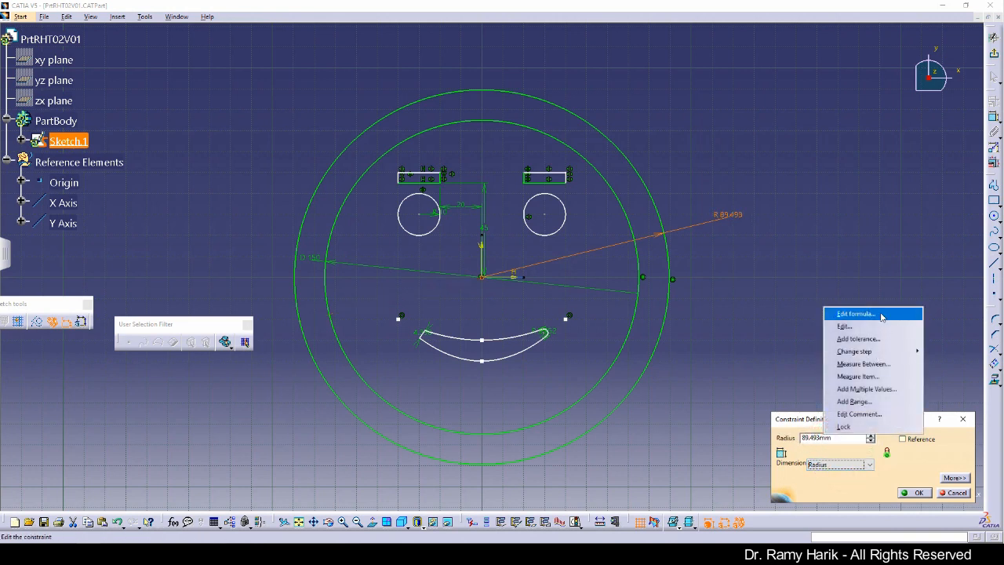
click(856, 314)
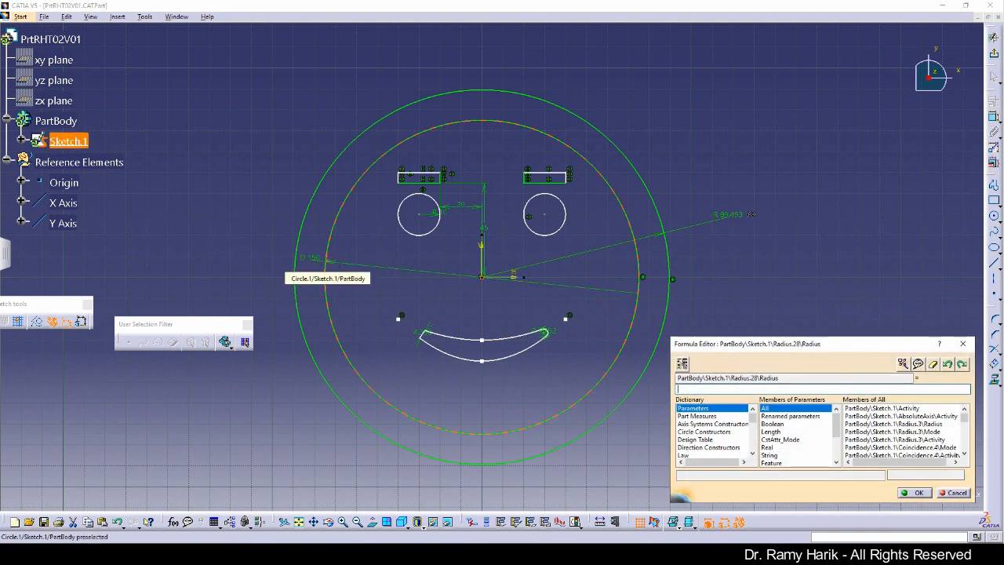
click(328, 270)
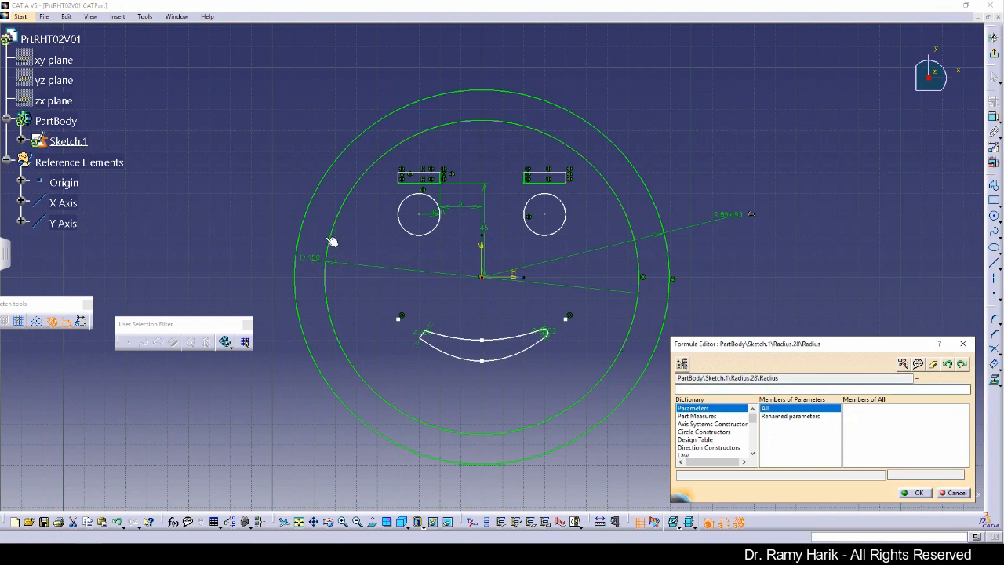
click(319, 263)
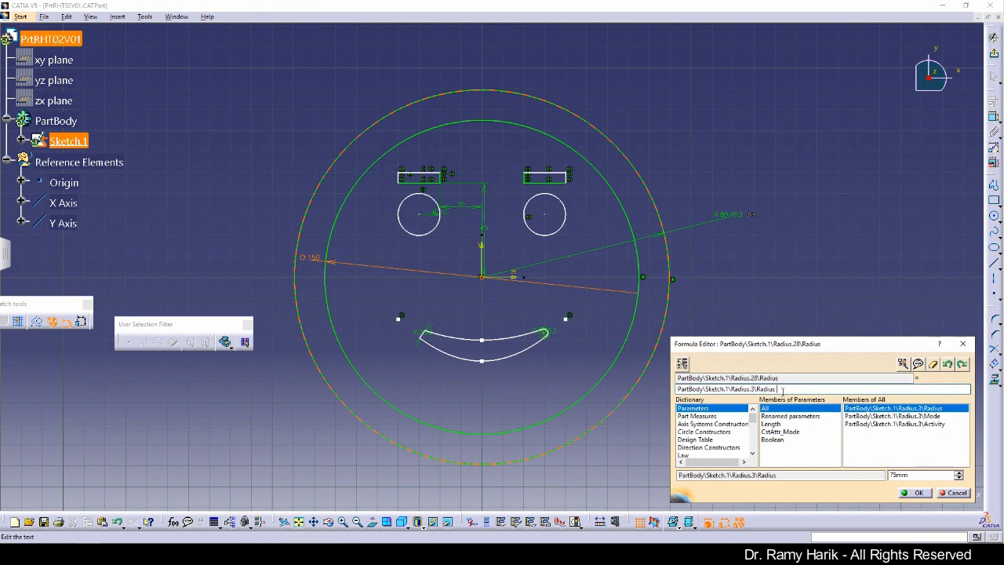
text(+ 10 mm)
click(914, 492)
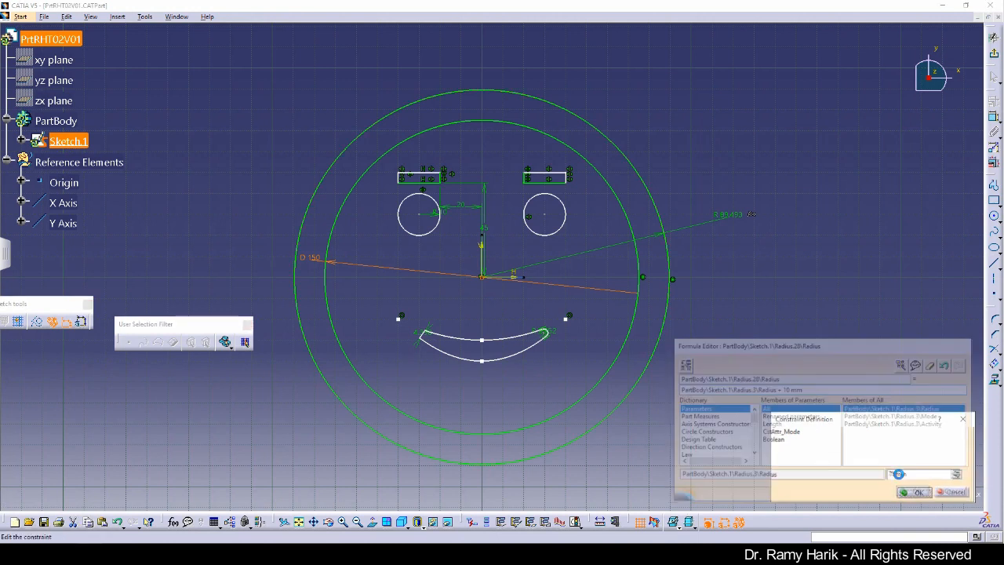
click(914, 491)
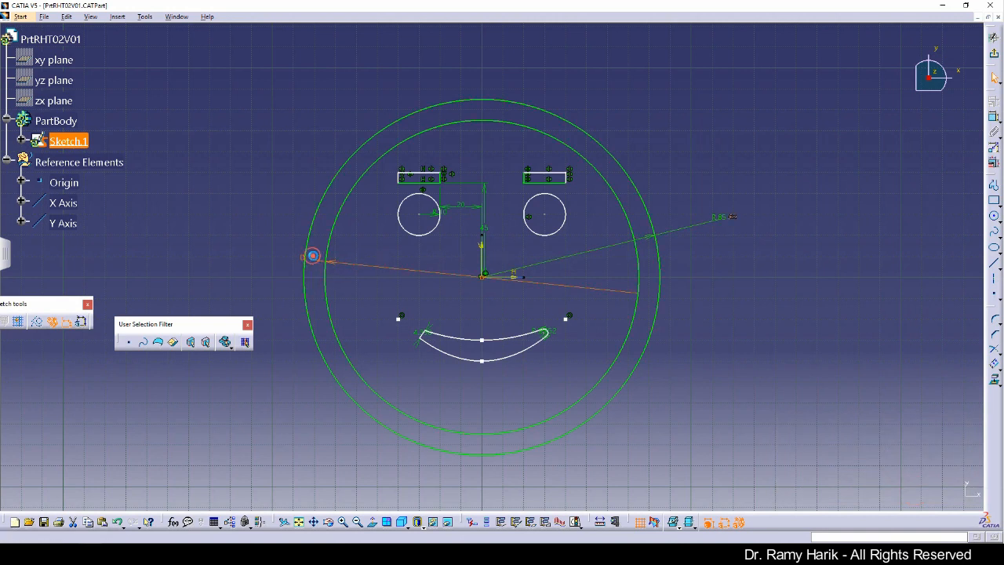
- Switch the inner face circle's dimension to radius and set it to 100 mm
double_click(312, 255)
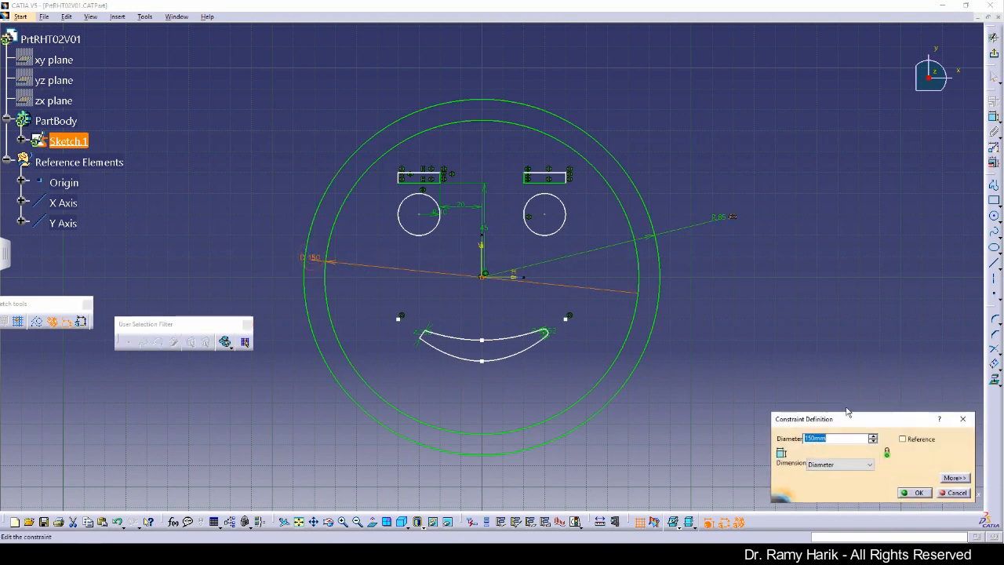
click(837, 466)
click(824, 481)
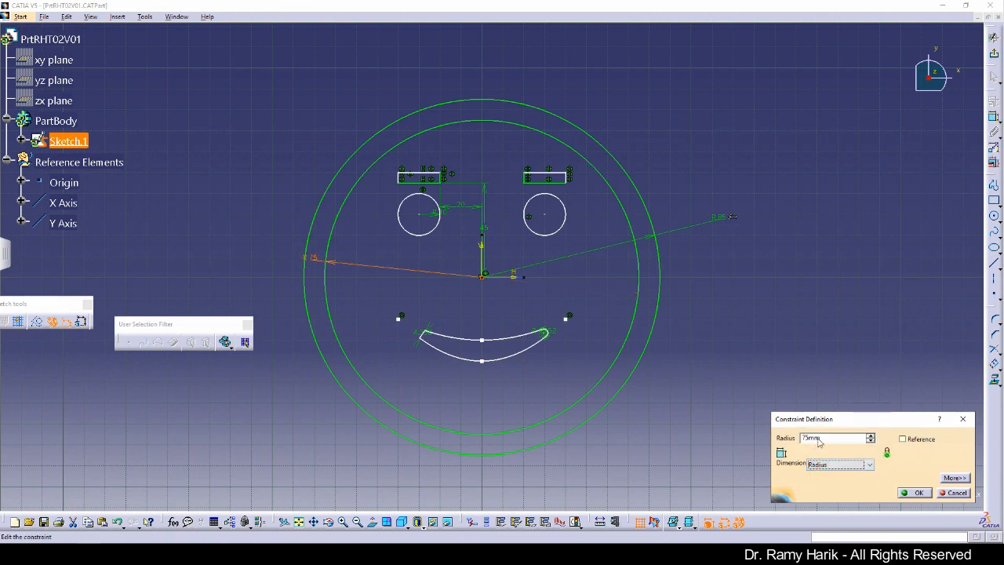
double_click(819, 441)
text(110)
key(Return)
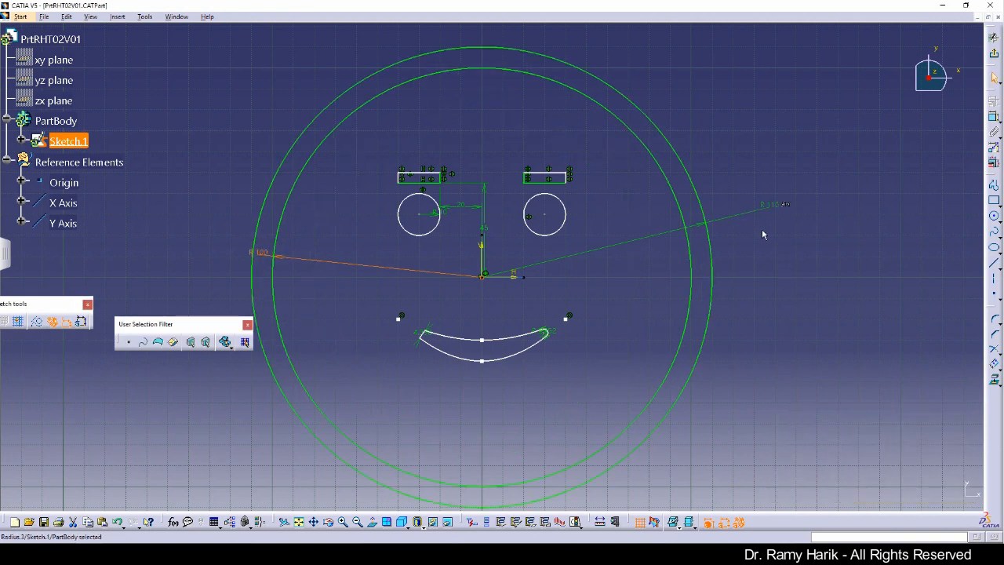
- Set the inner face circle's radius to 75 mm
double_click(264, 253)
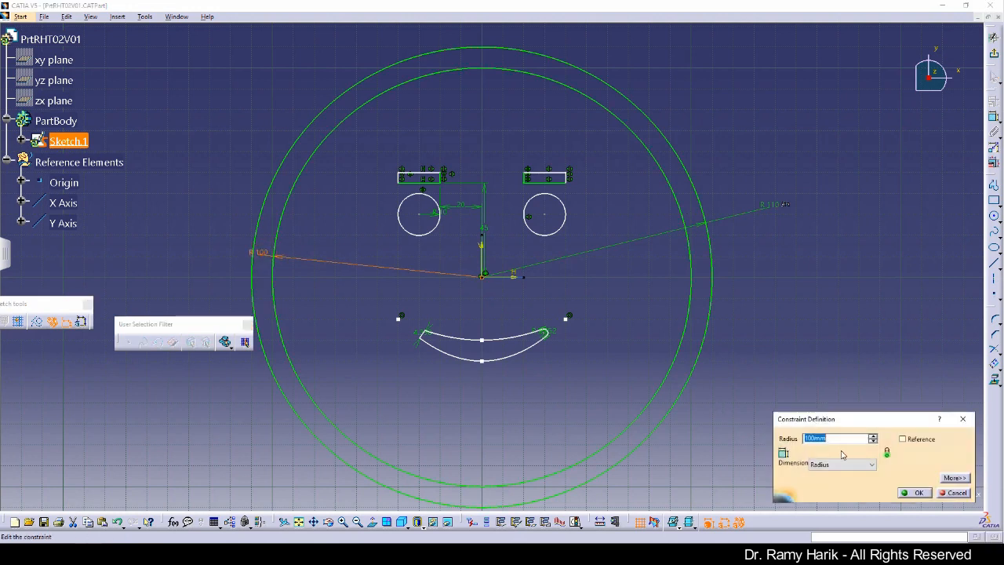
text(75)
key(Return)
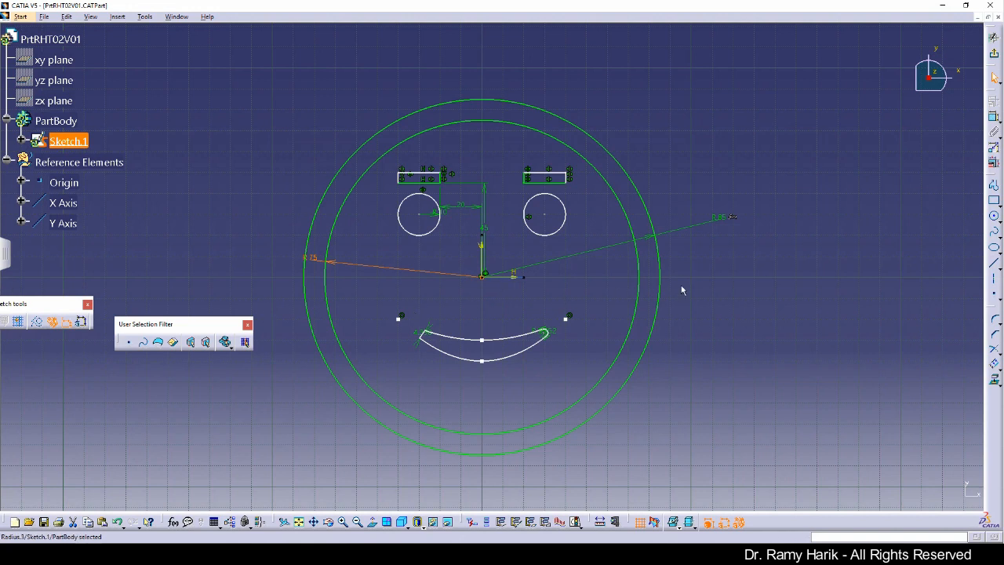
- Examine the formula behind the outer circle's radius dimension without changing it
double_click(730, 218)
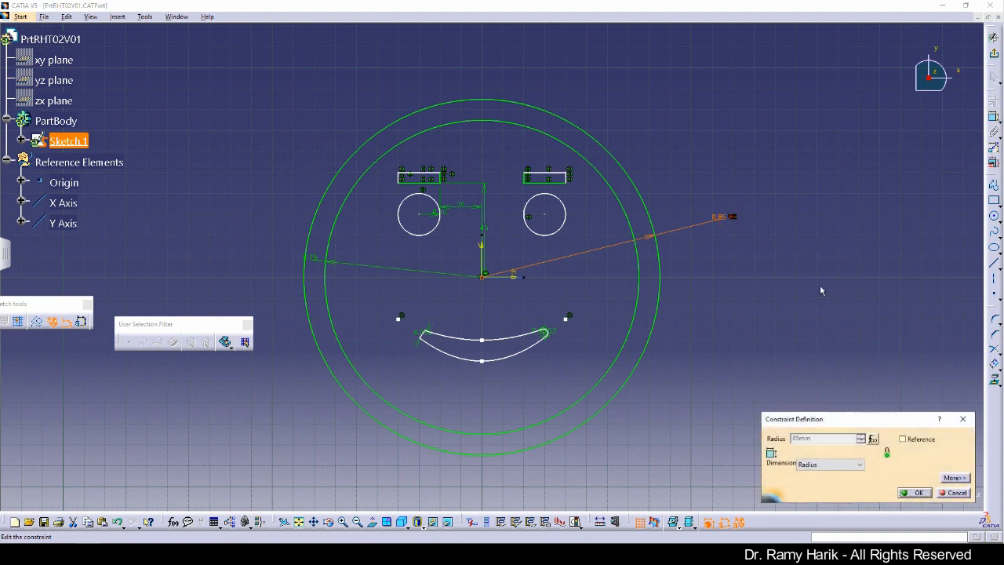
click(877, 440)
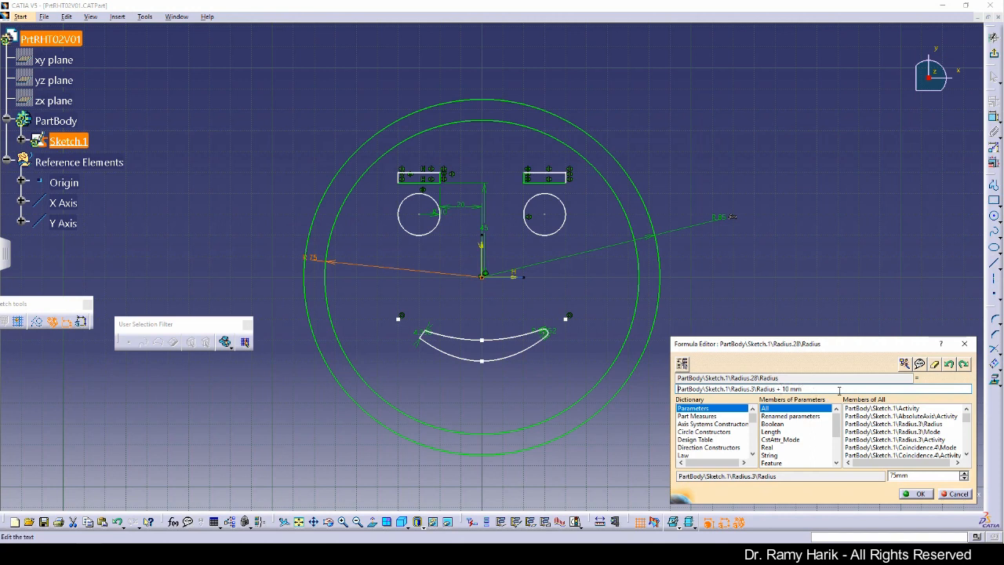
click(916, 494)
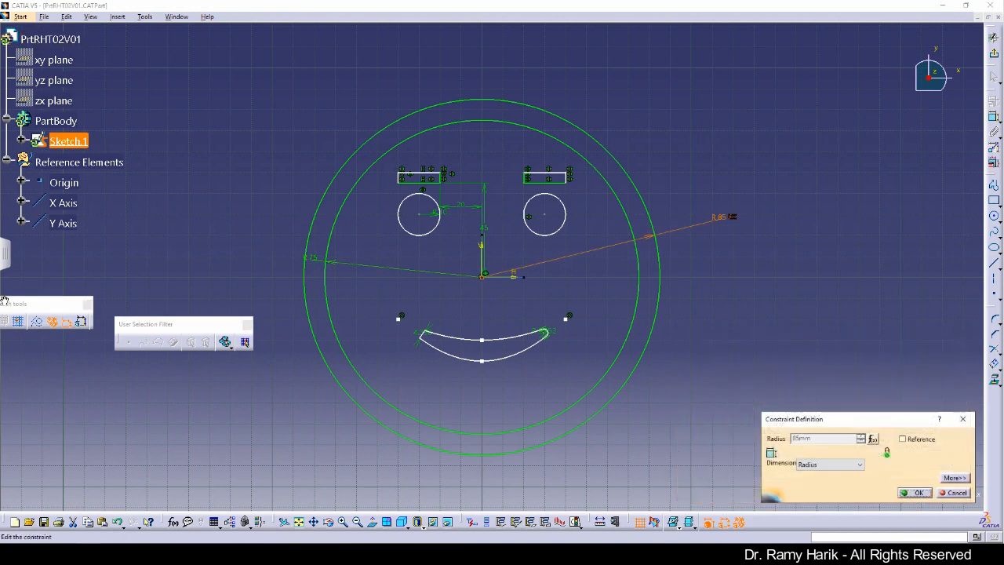
click(915, 493)
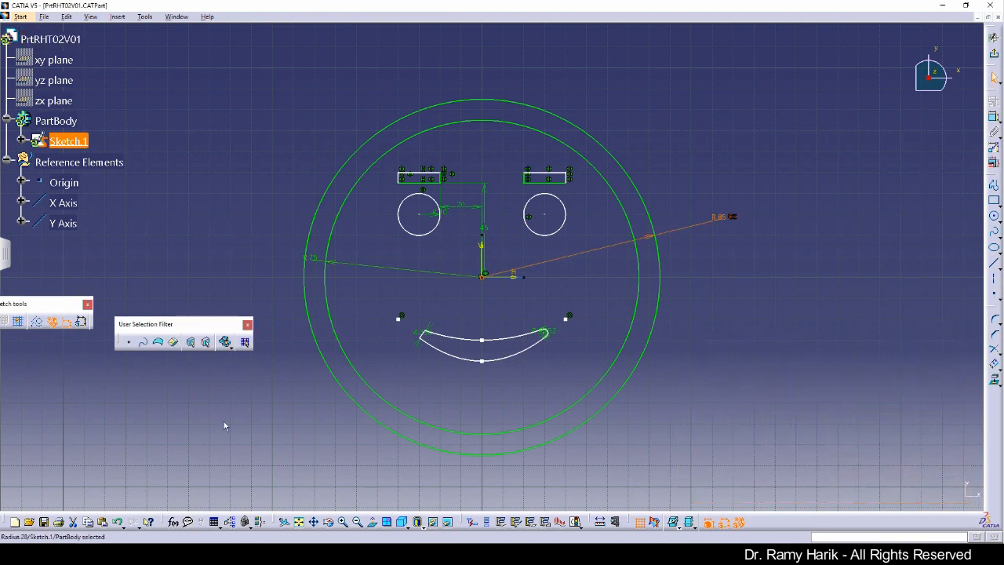
click(242, 419)
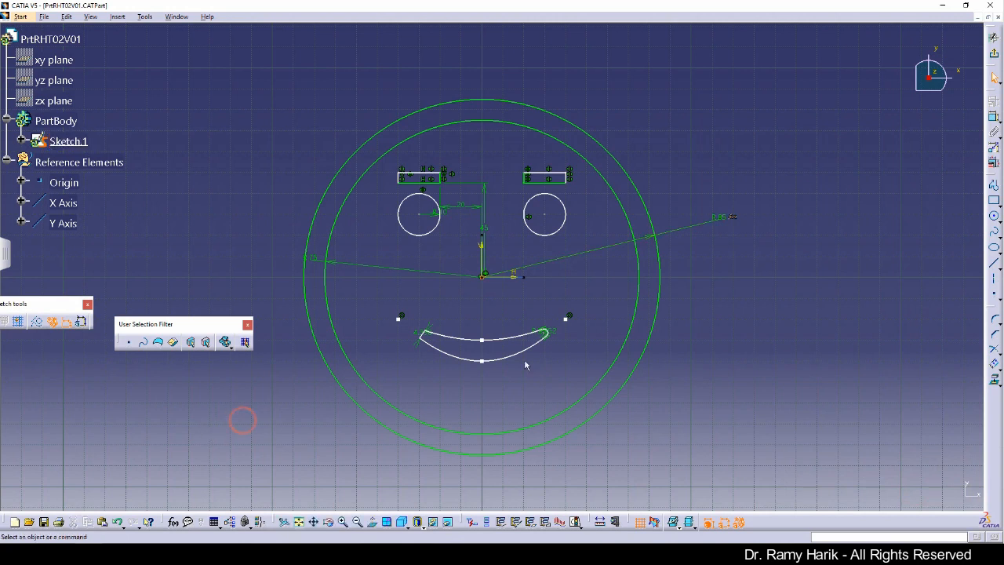
- Review the part's parameters and formulas, sorted by the formula column
click(175, 522)
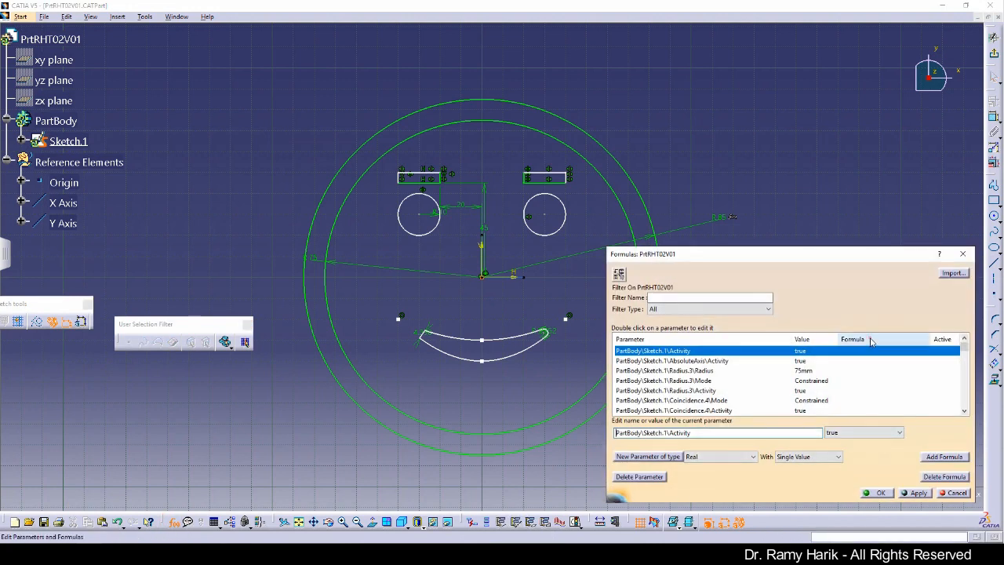
click(875, 339)
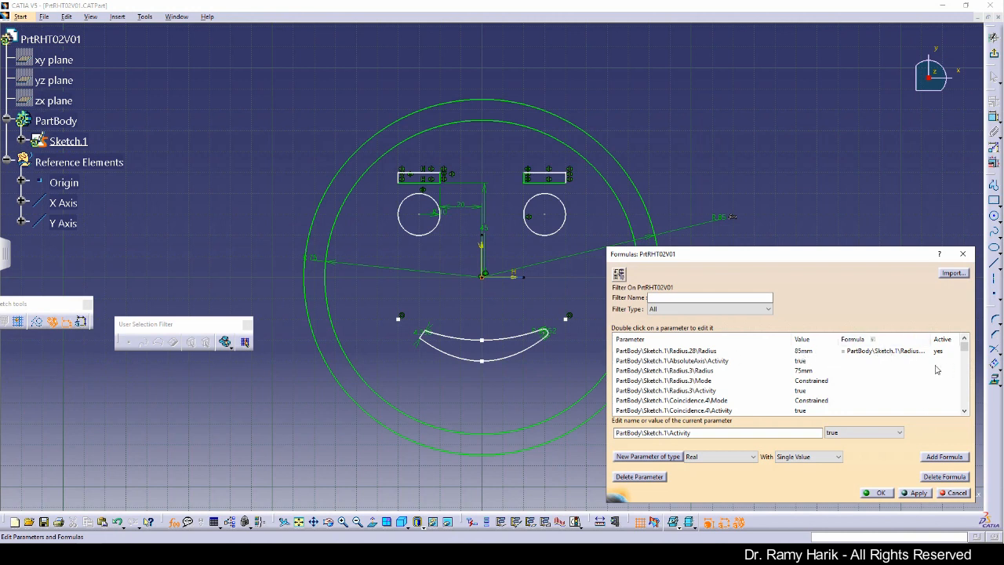
click(964, 256)
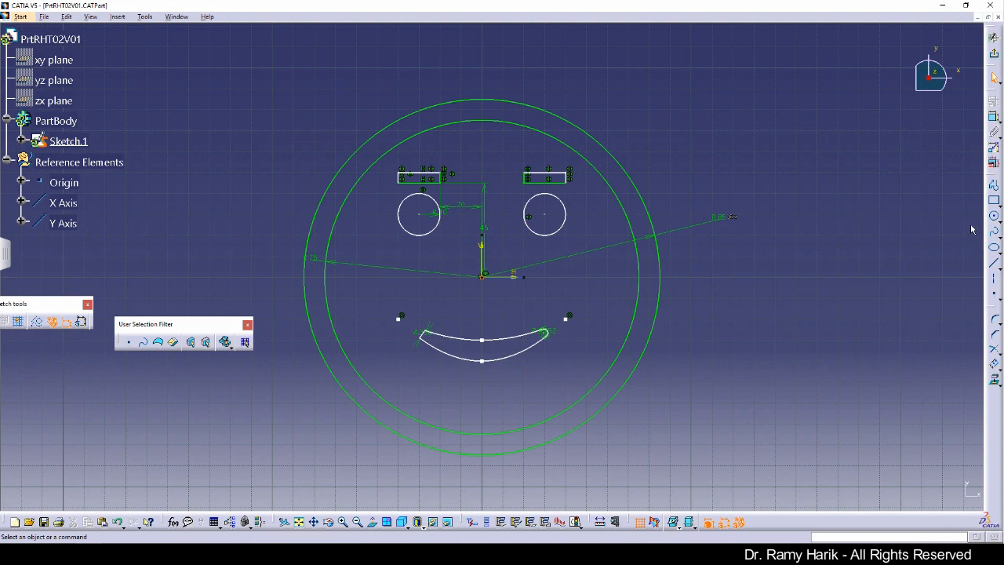
- Sketch a horizontal construction line with grid snapping across both eye centres at V 30 mm, from H -90 mm to about H 90 mm
click(994, 263)
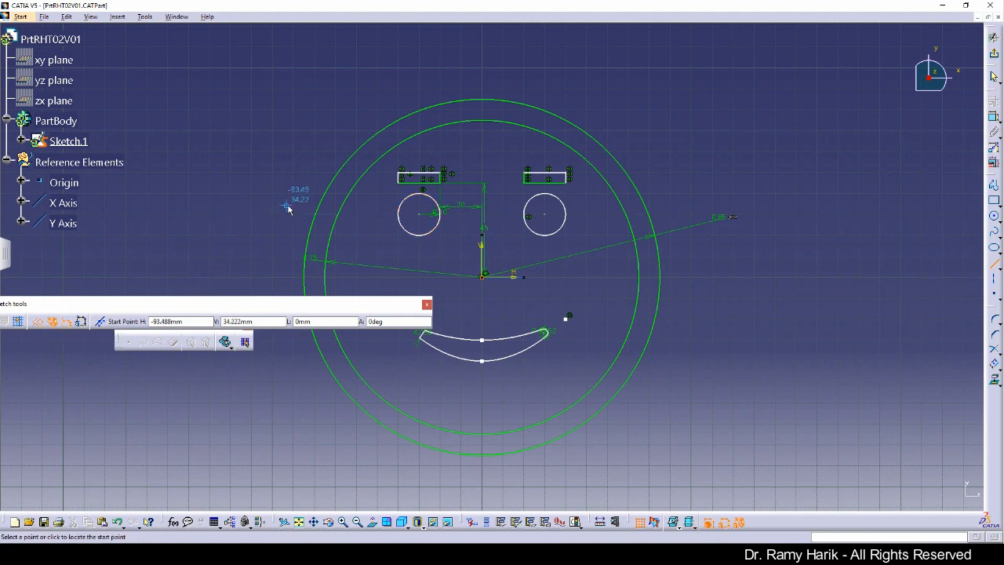
click(16, 321)
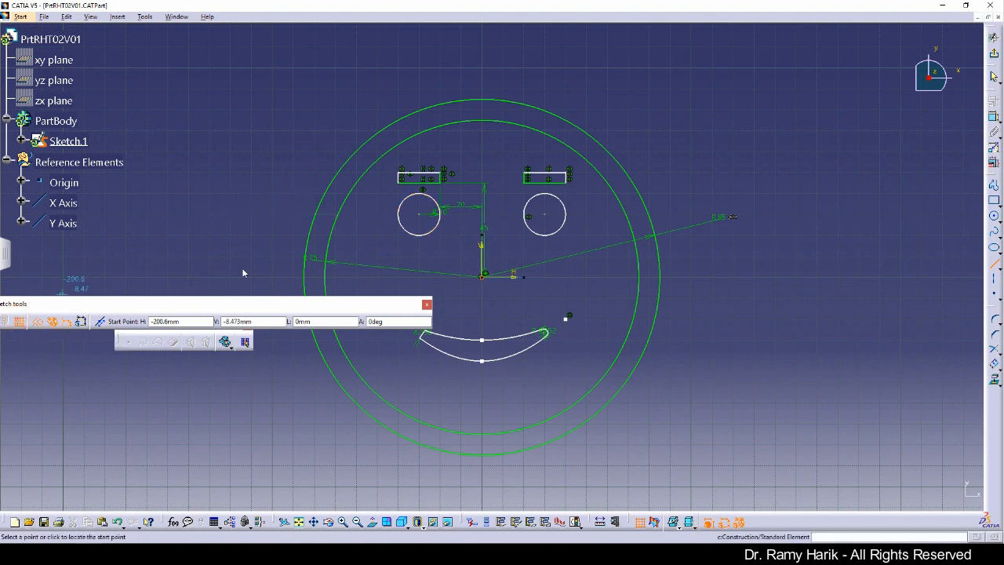
click(290, 213)
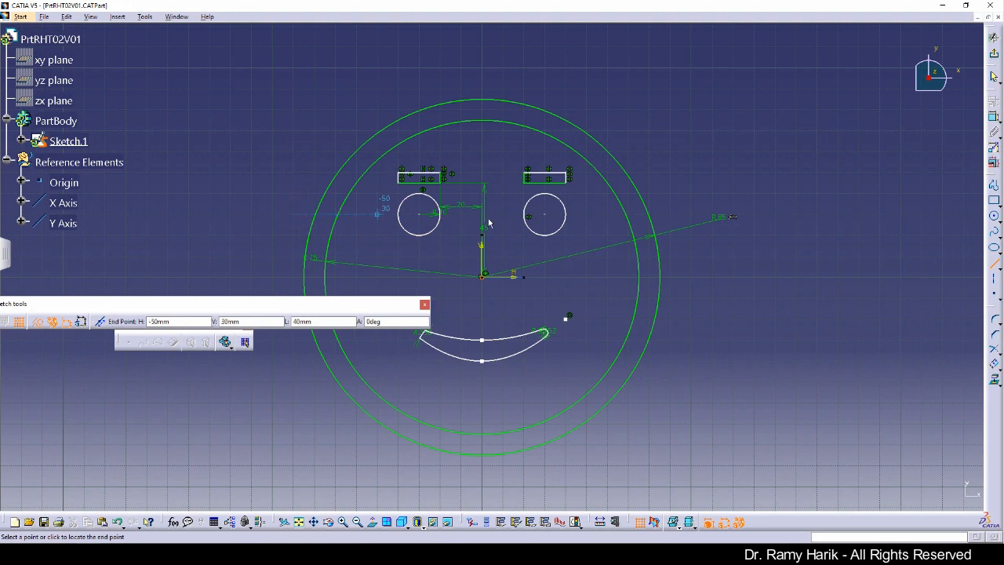
click(667, 218)
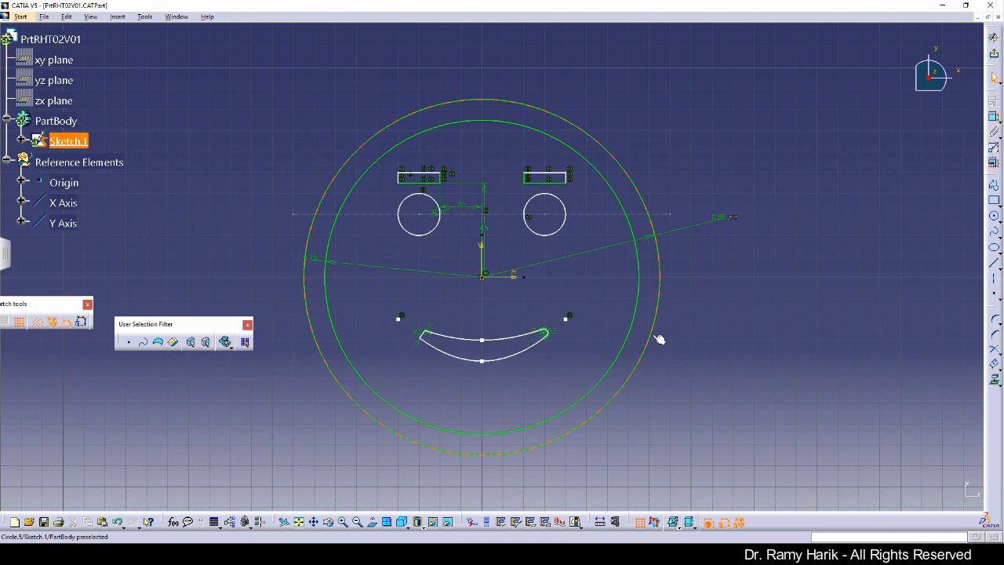
- Quick Trim the part of the outer circle below the construction line, keeping the arc above it
click(1000, 352)
click(964, 363)
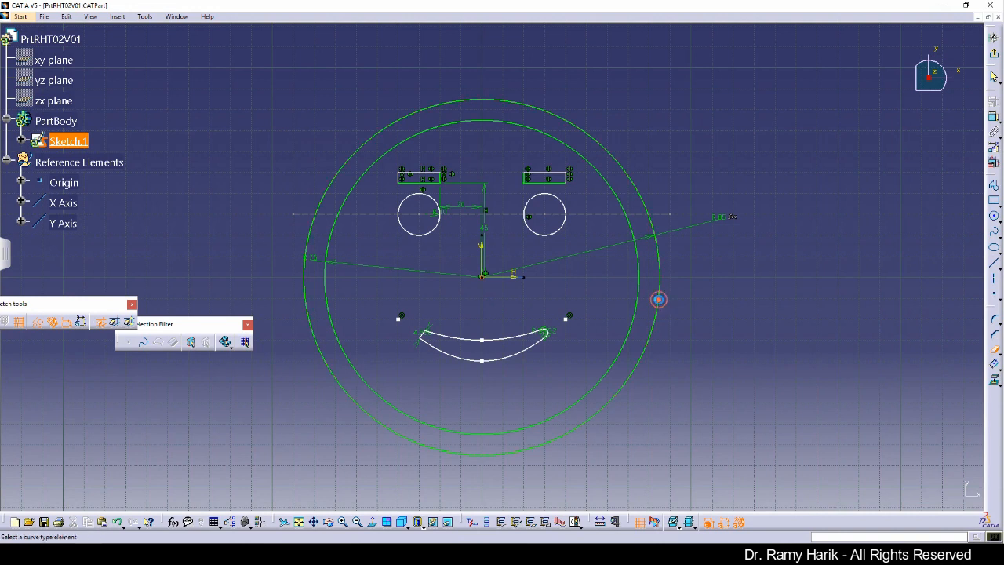
click(660, 298)
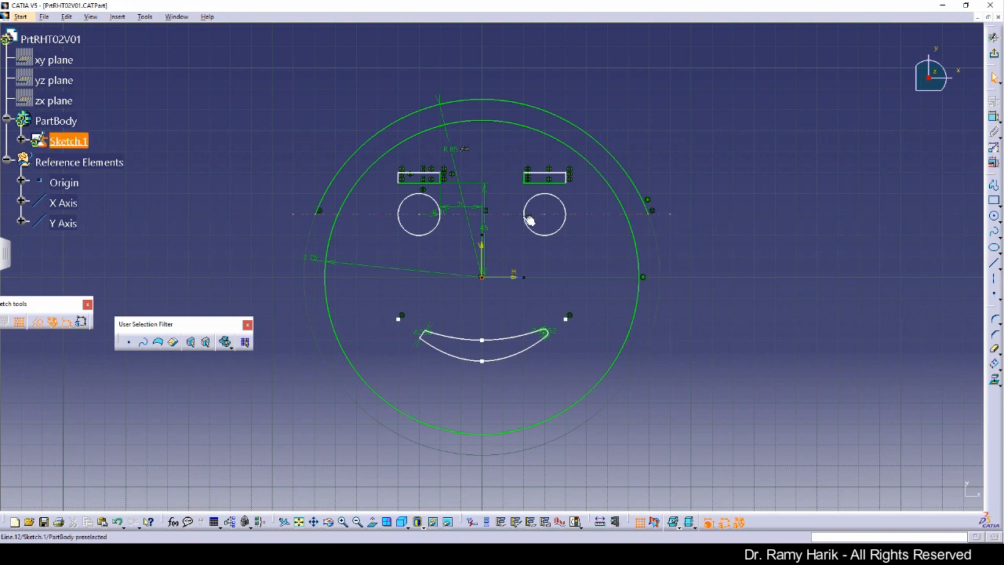
- Try an origin-centred arc of about 115 mm radius above the head, starting and ending near V 30 mm, and delete it
middle_drag(734, 249, 710, 308)
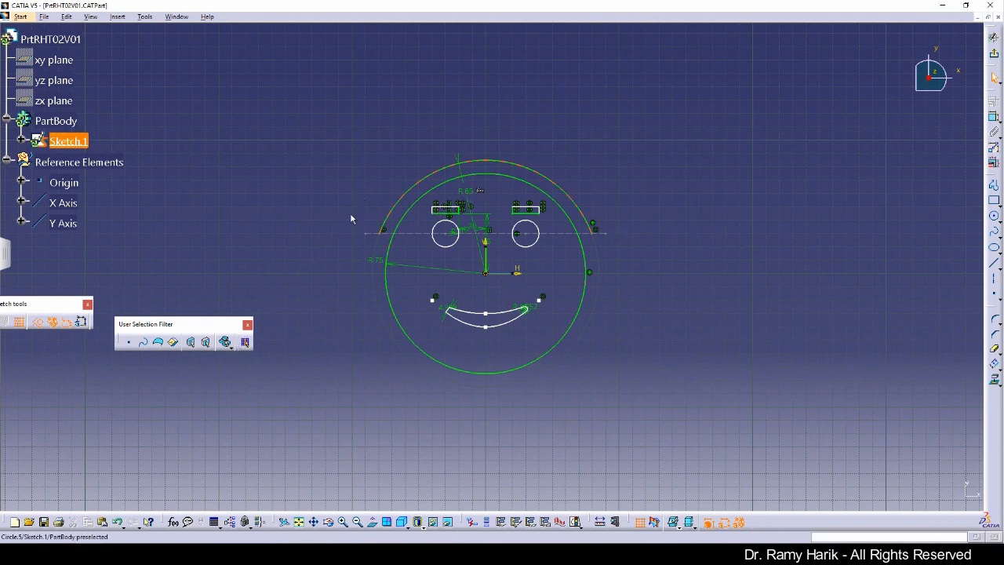
click(1001, 221)
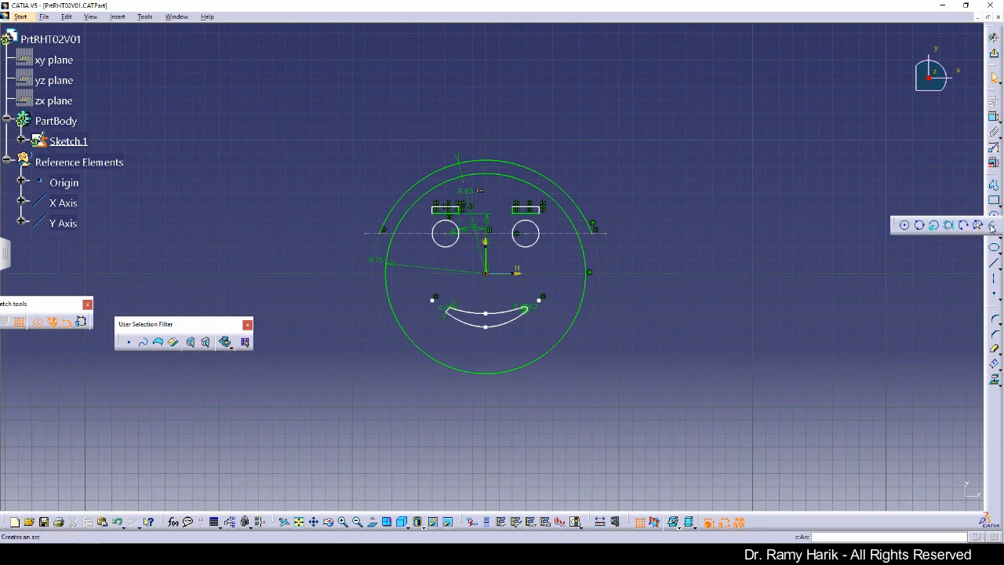
click(991, 226)
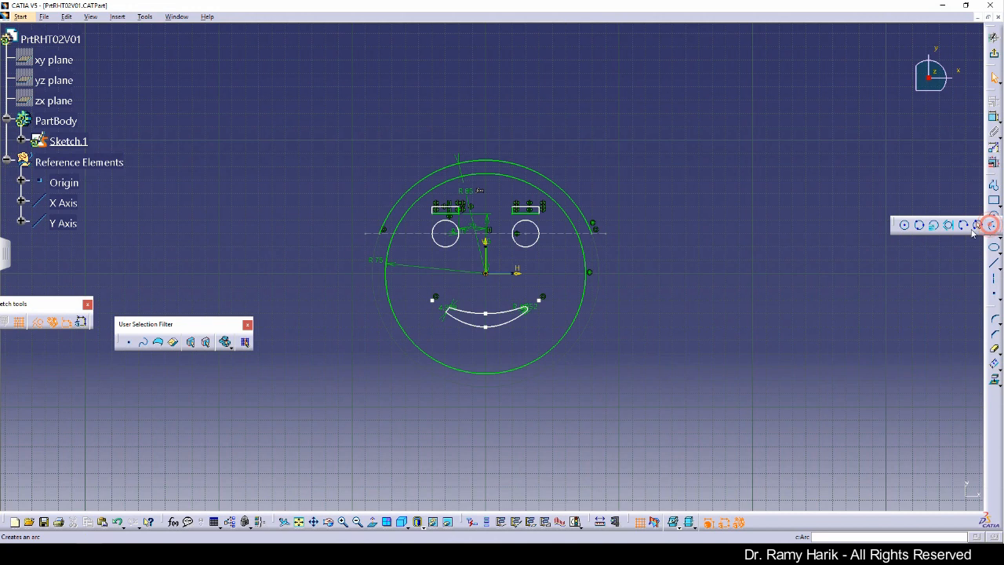
click(487, 272)
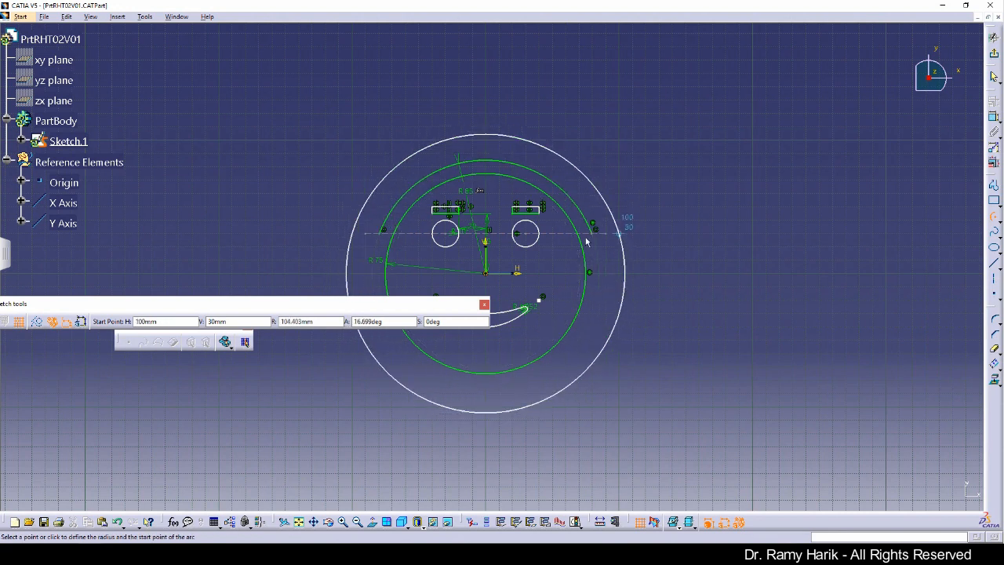
click(336, 233)
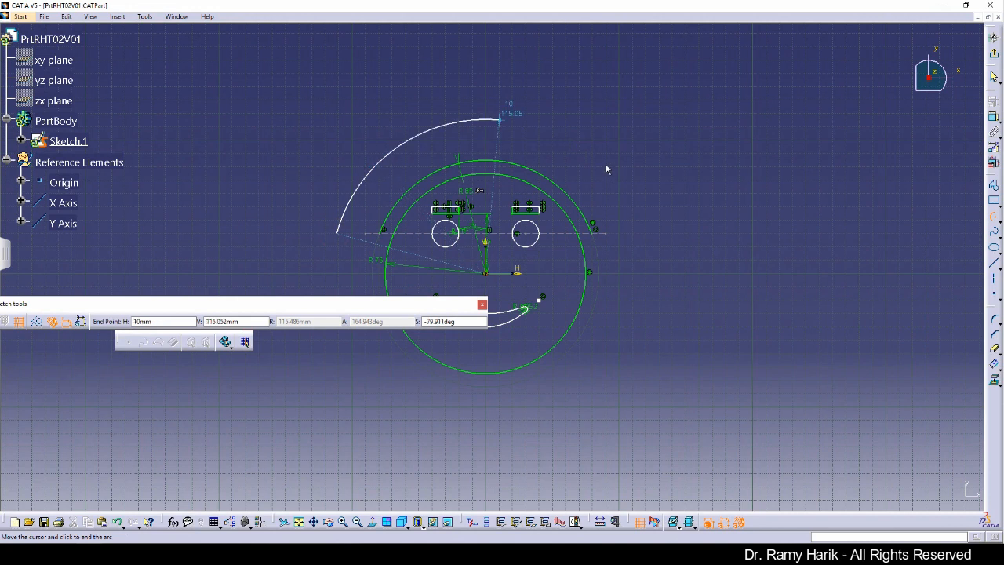
click(641, 237)
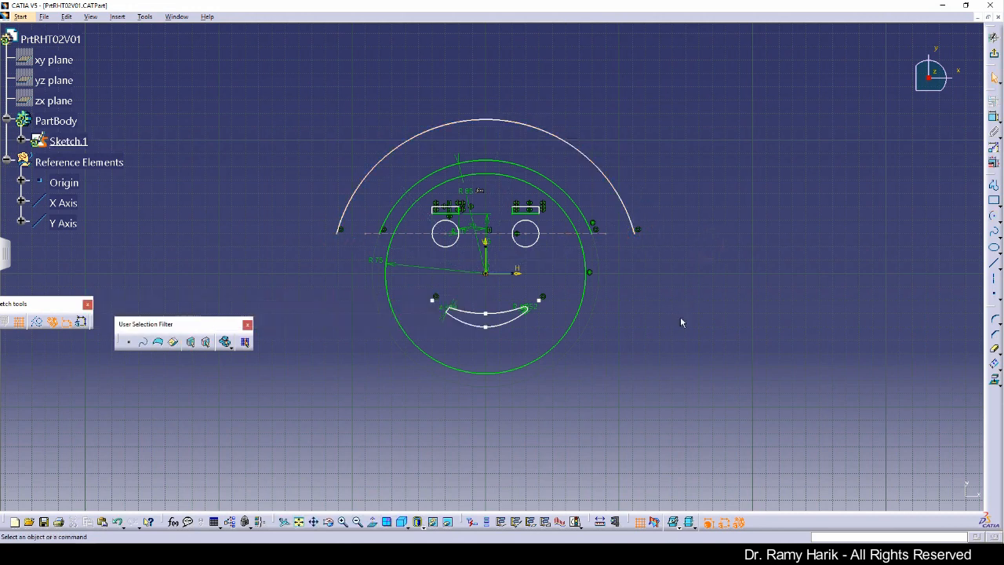
click(630, 179)
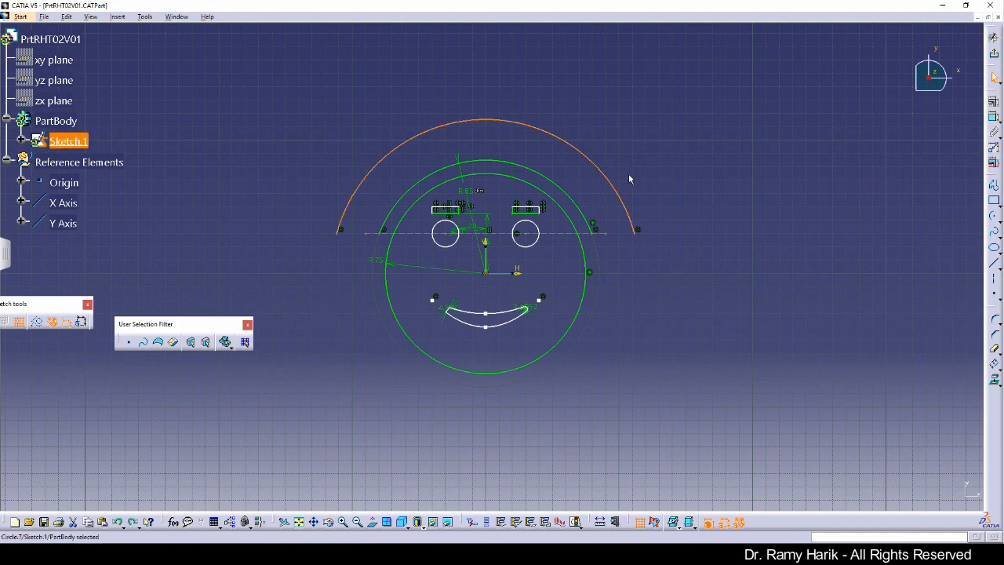
key(Delete)
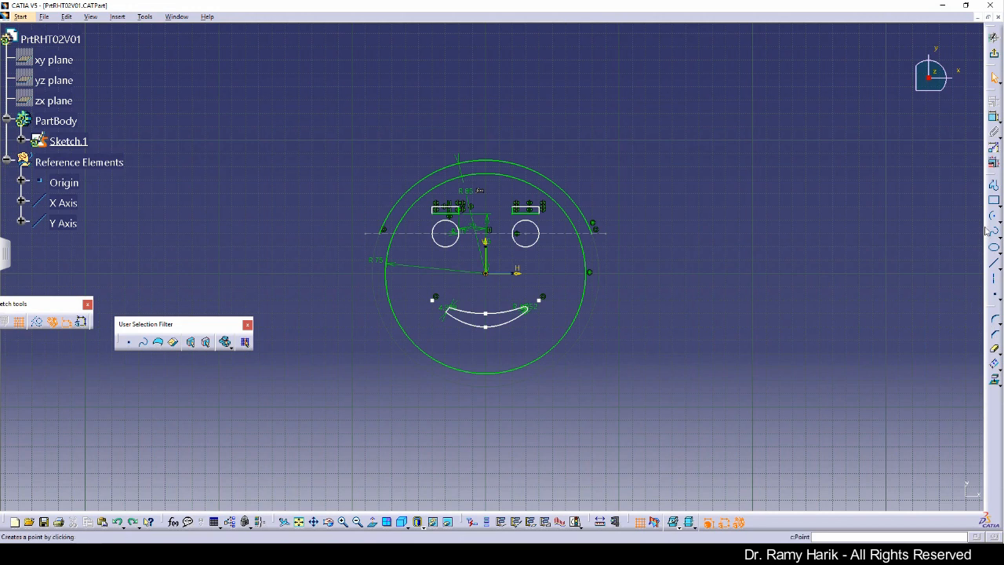
- Sketch a three-pointed crown outline with the Profile tool, joining both ends of the outer arc, with its middle tip near H -10, V 160 mm
click(995, 186)
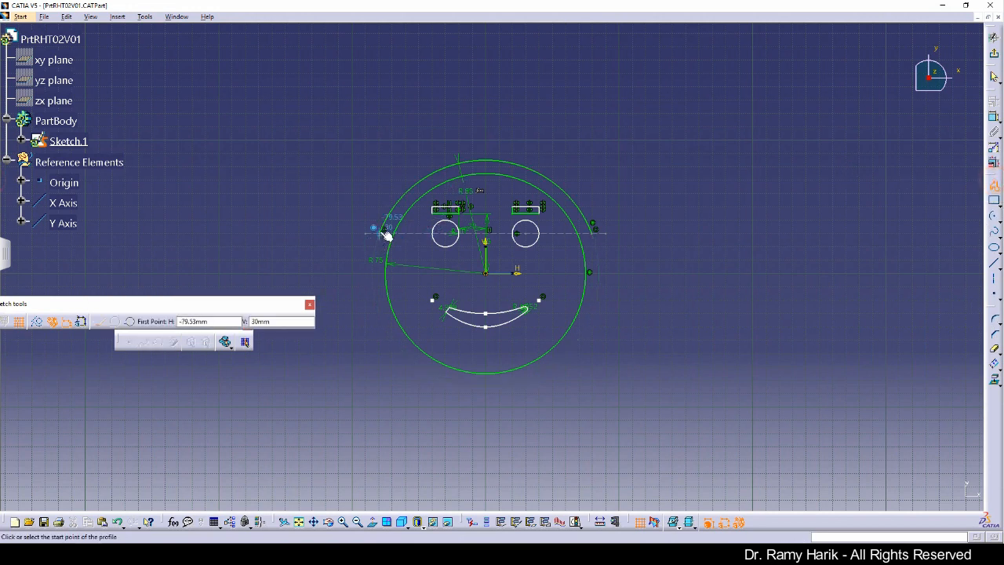
click(382, 231)
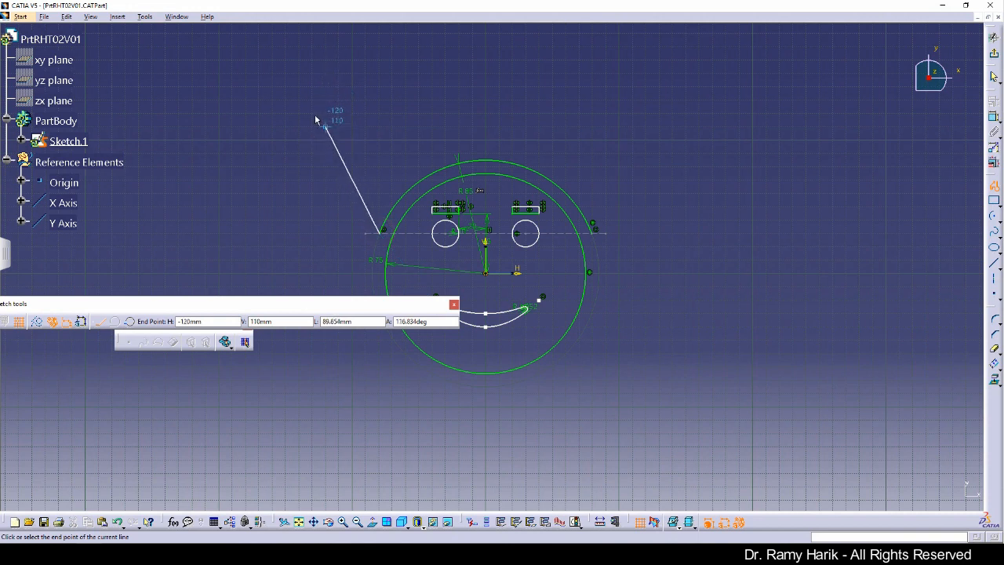
click(312, 114)
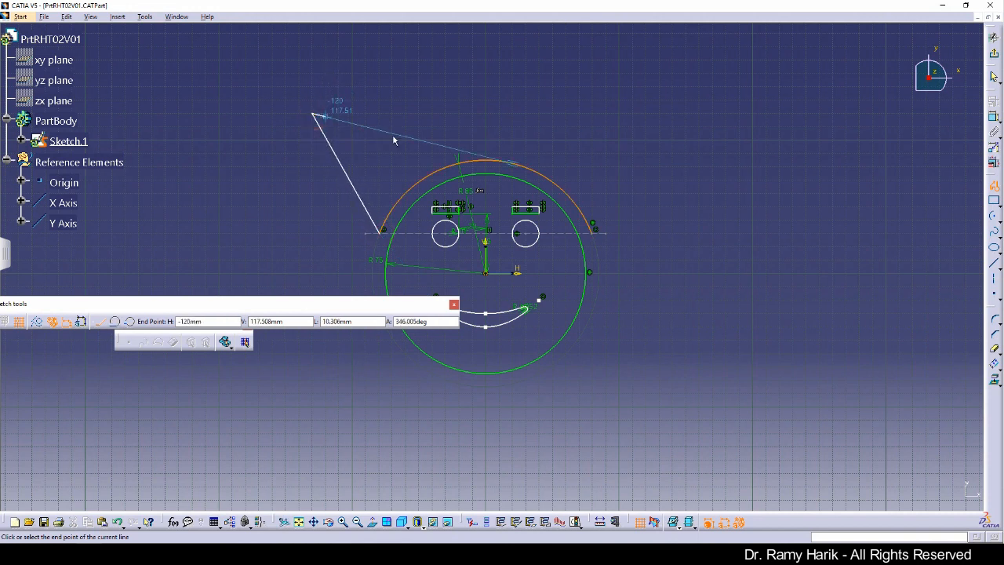
click(474, 61)
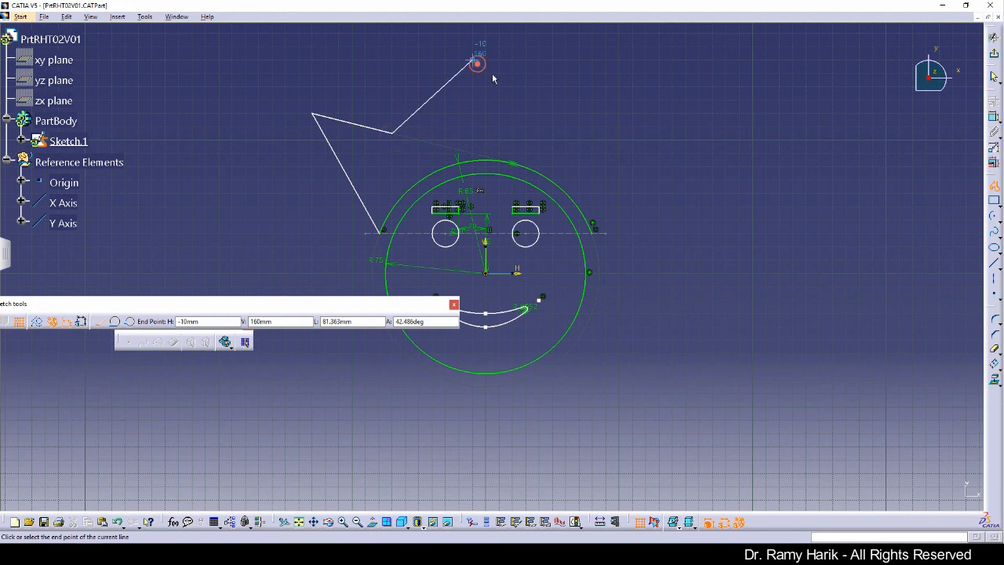
click(539, 133)
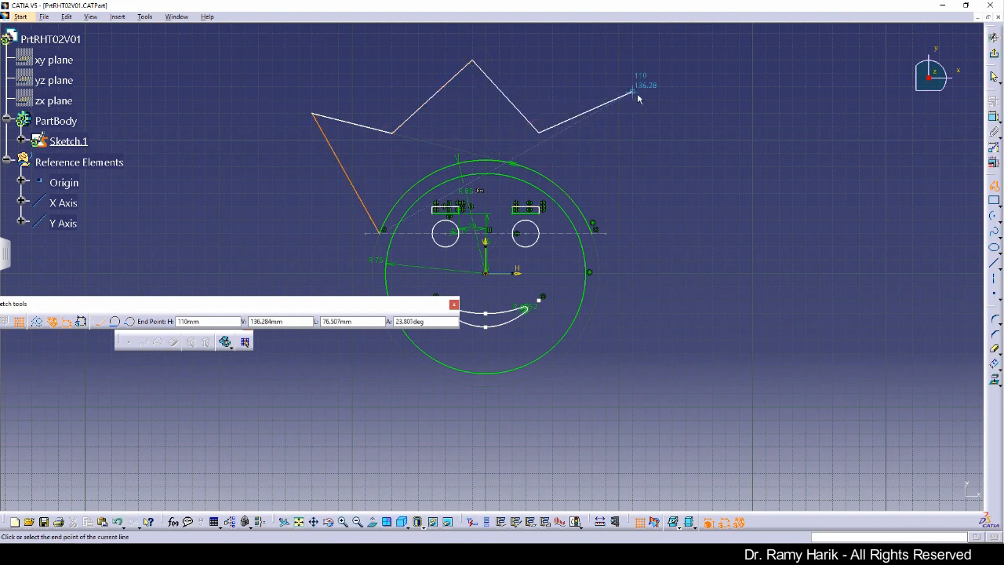
click(647, 99)
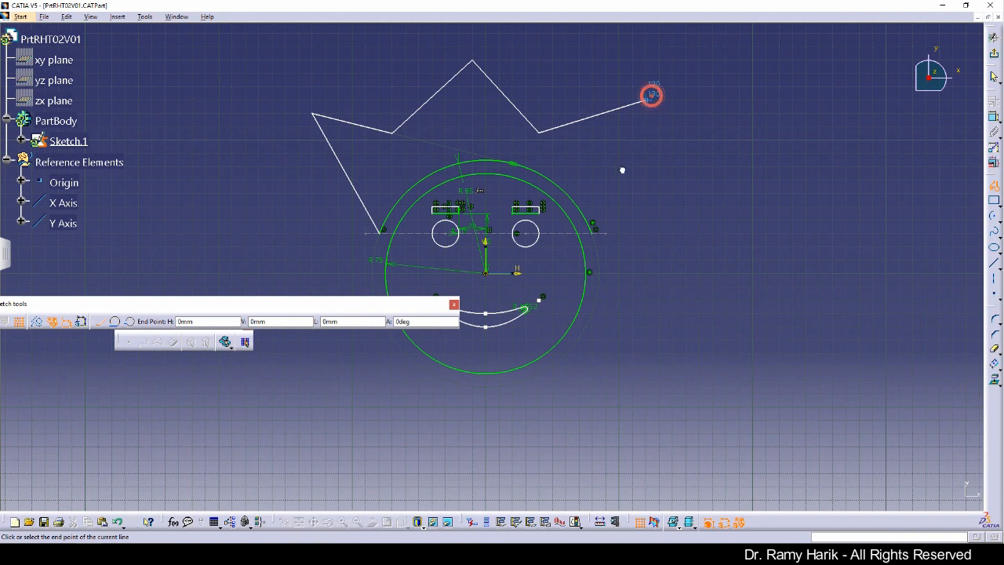
click(593, 230)
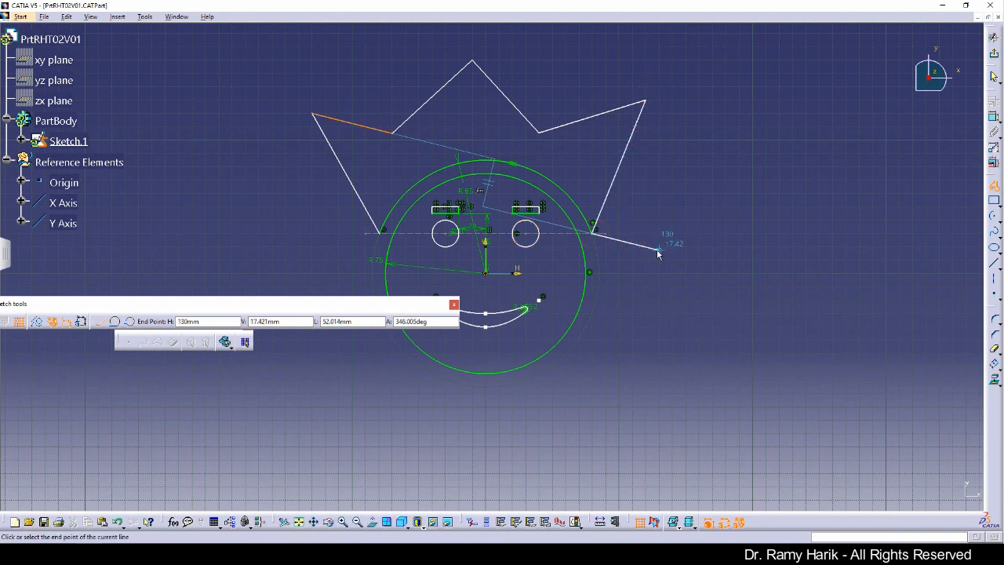
key(Escape)
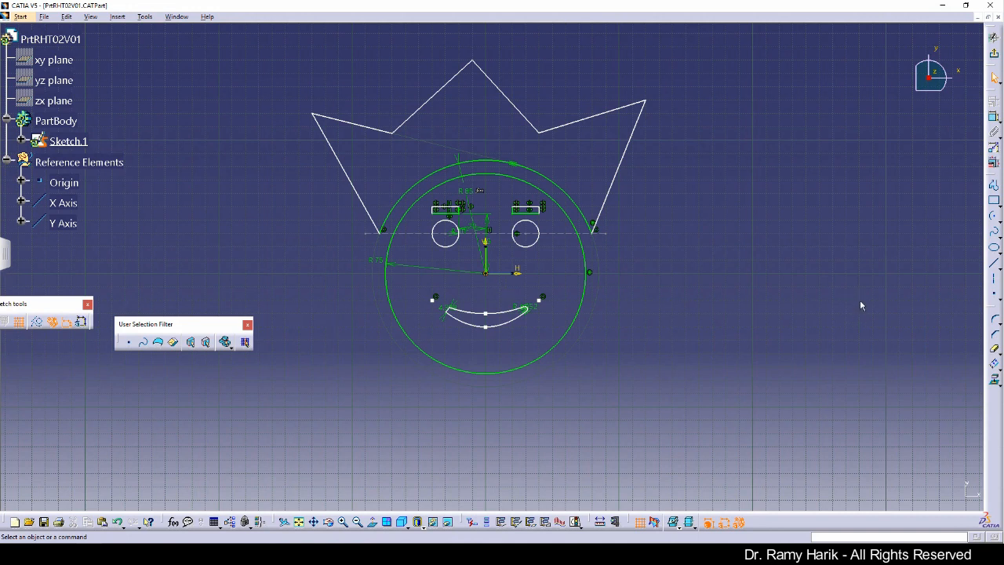
- Look at the predefined profile shapes and detach the Profile toolset to float beside the face
click(998, 250)
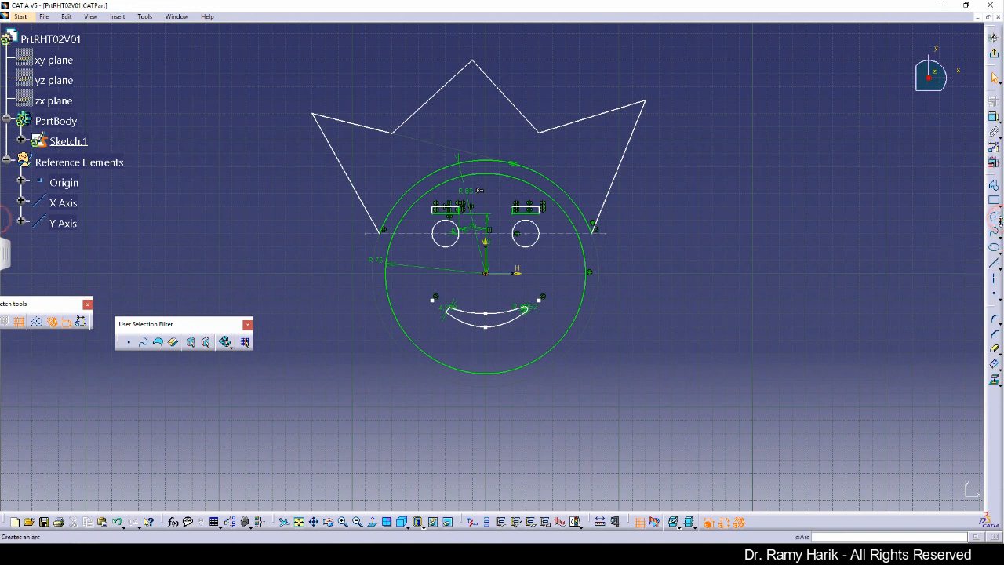
click(1000, 219)
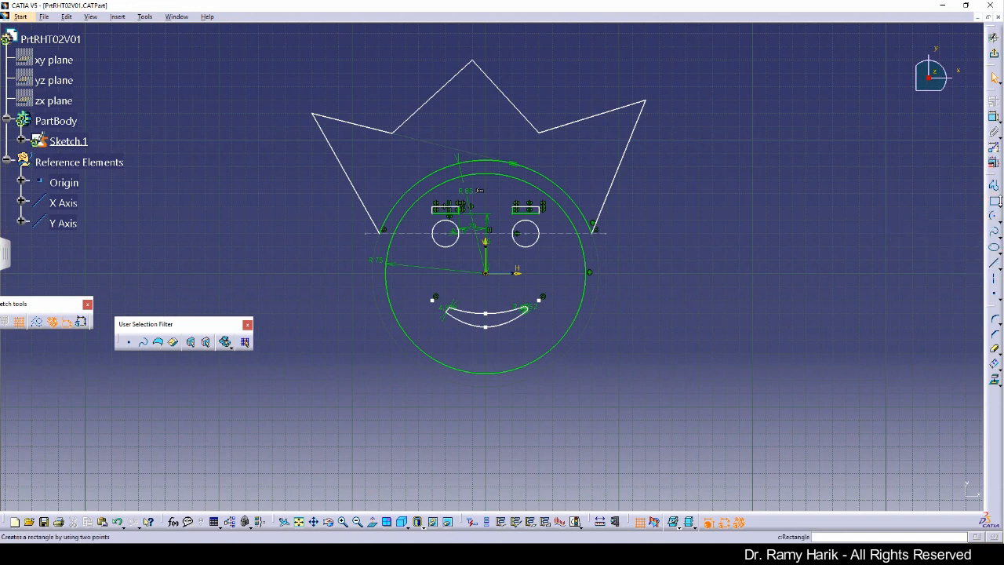
click(1001, 206)
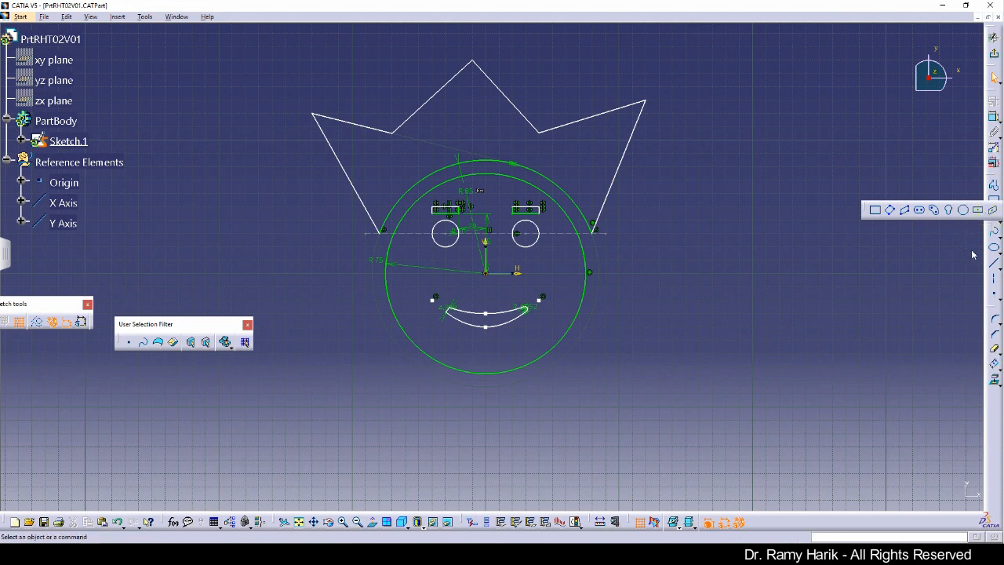
drag(993, 174, 797, 155)
- Examine the variants of the sketch shape tools, including predefined profiles, circles and arcs, conics, and lines
click(810, 189)
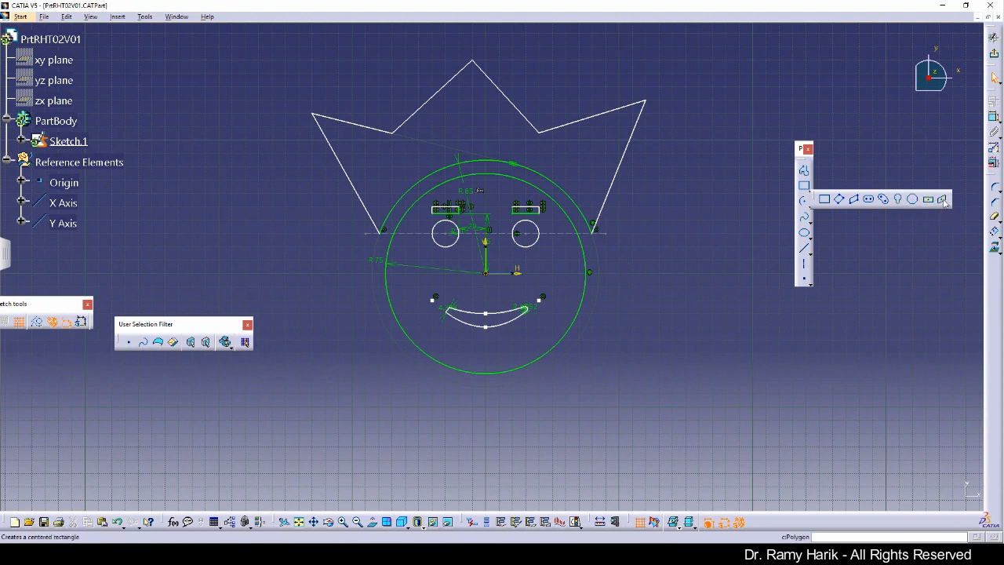
click(823, 220)
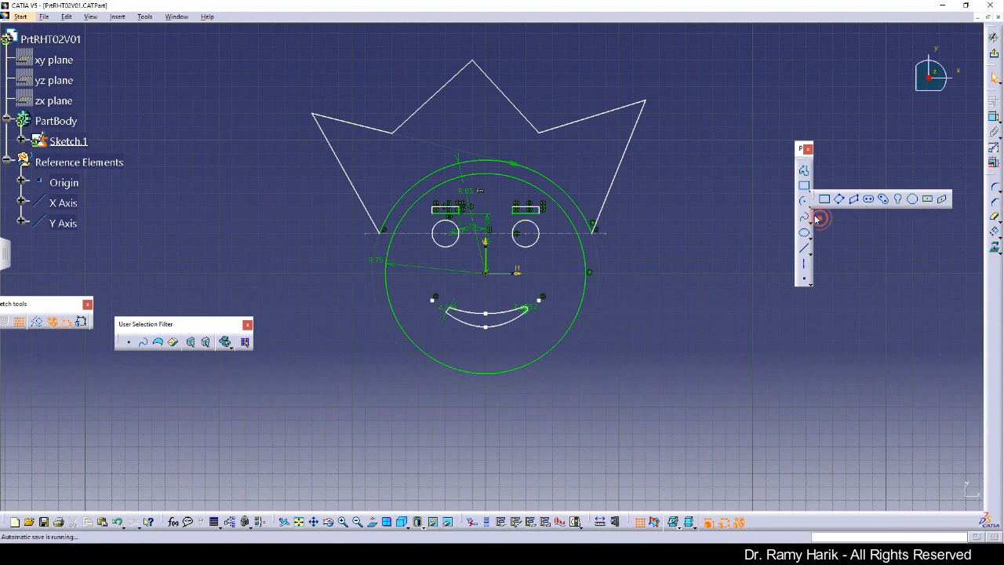
click(811, 205)
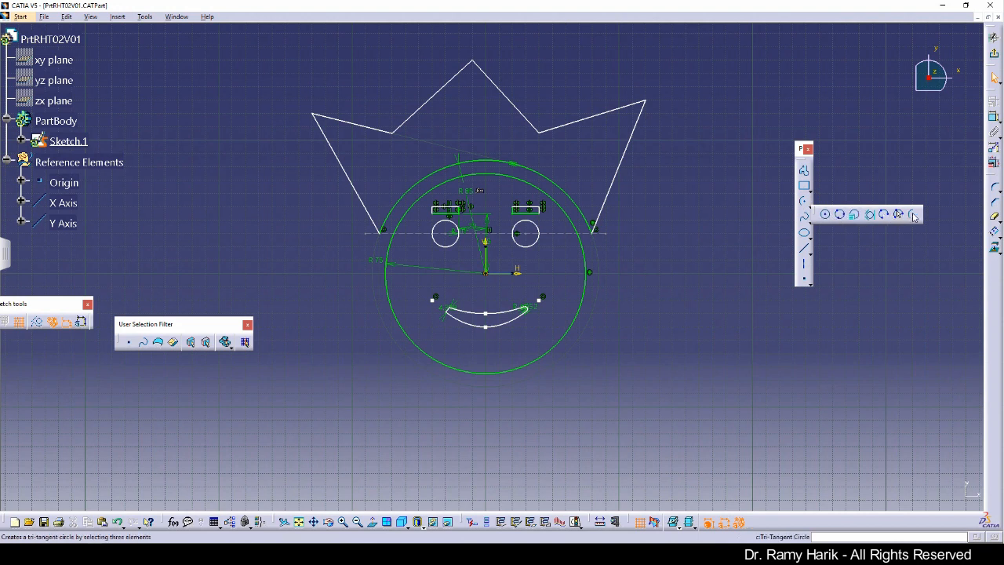
click(848, 238)
click(813, 224)
click(870, 210)
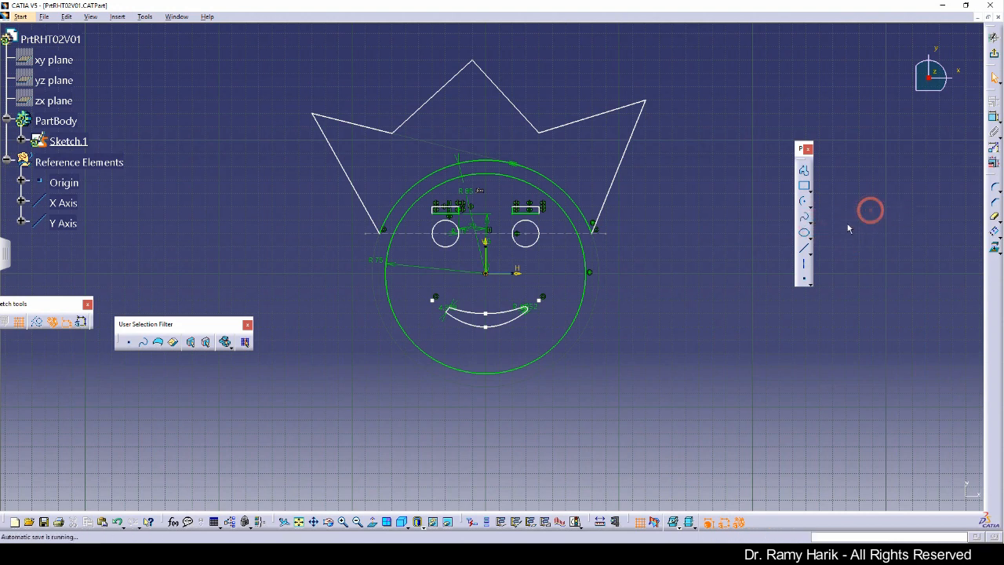
click(811, 237)
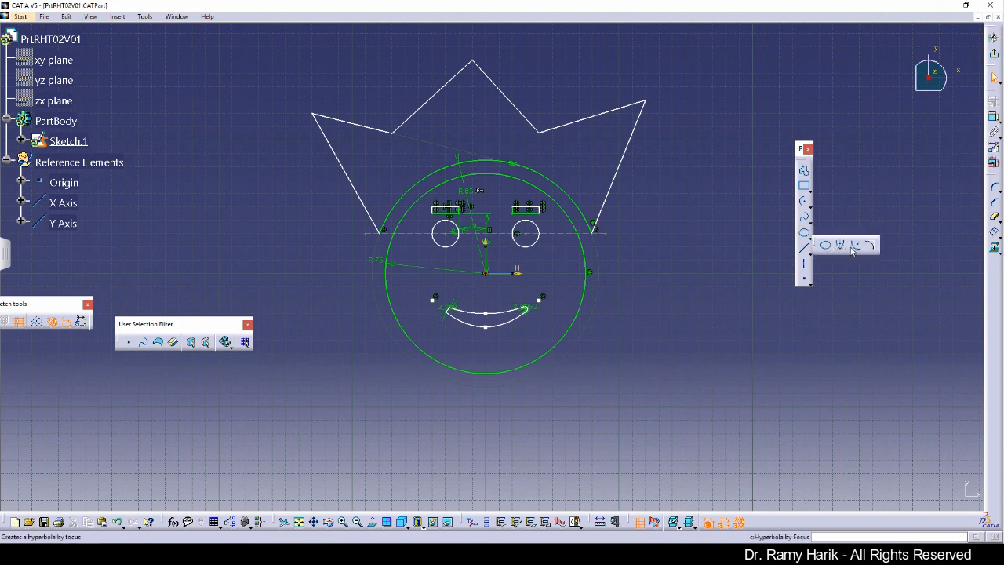
click(812, 252)
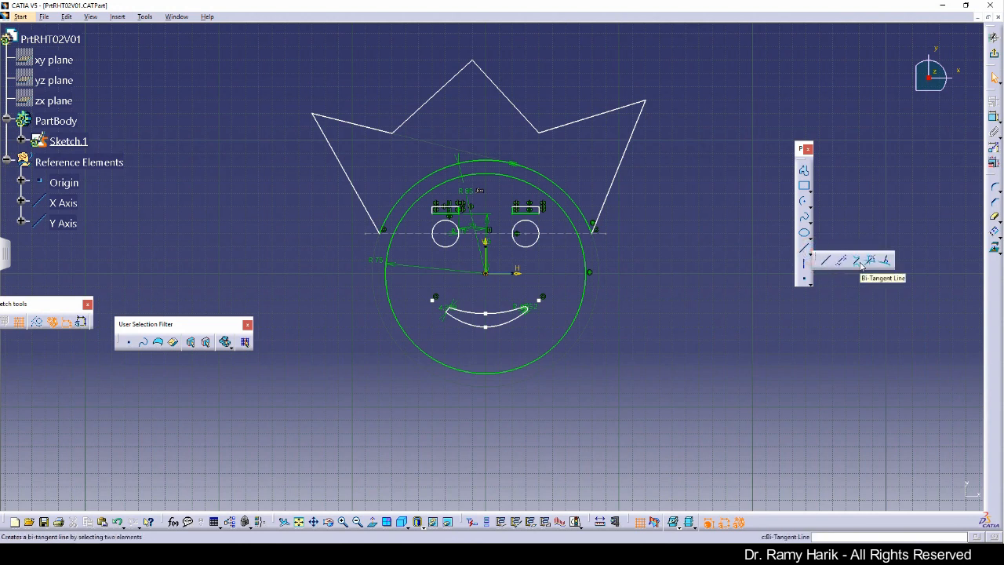
click(812, 284)
click(868, 237)
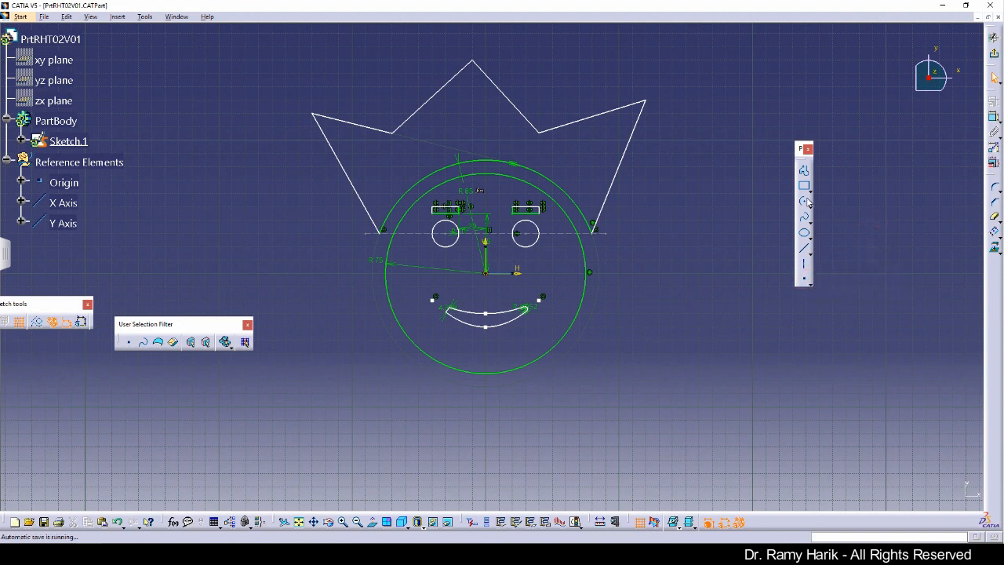
- Sketch a hexagonal nose centred on the origin with the Polygon tool, about 13 mm in radius and slightly rotated
click(810, 192)
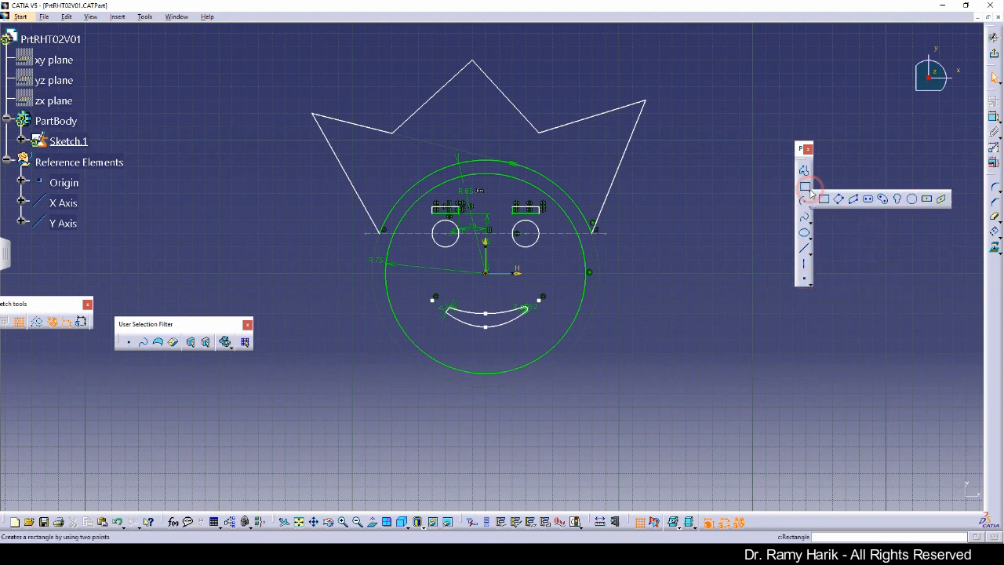
click(912, 199)
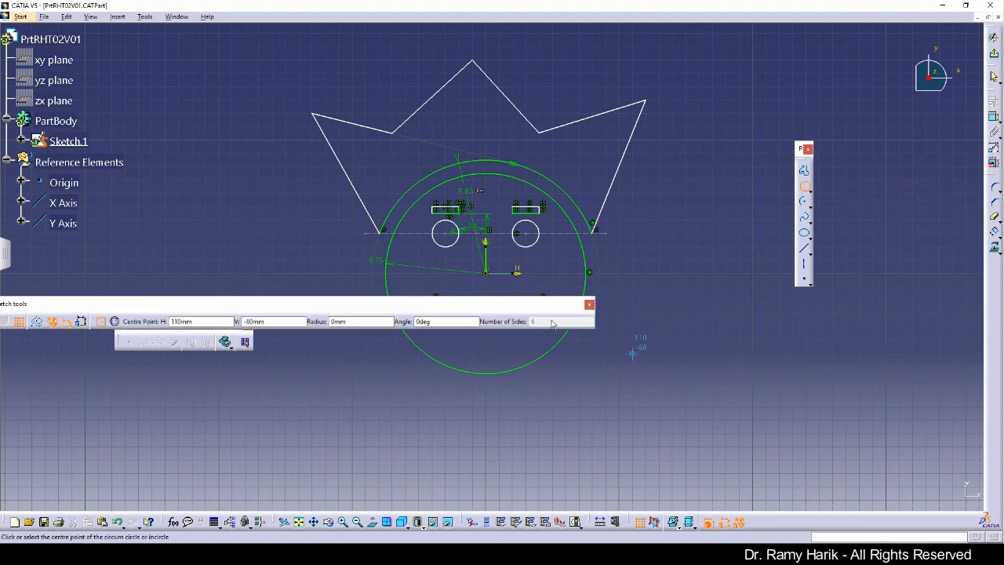
mouse_move(510, 308)
mouse_down()
mouse_move(523, 381)
mouse_move(571, 434)
mouse_up()
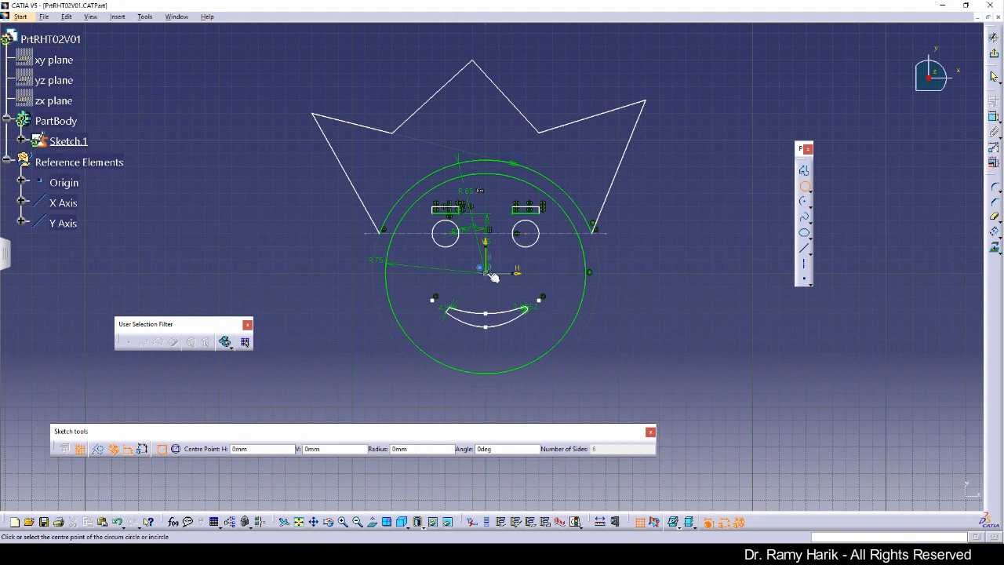
click(486, 273)
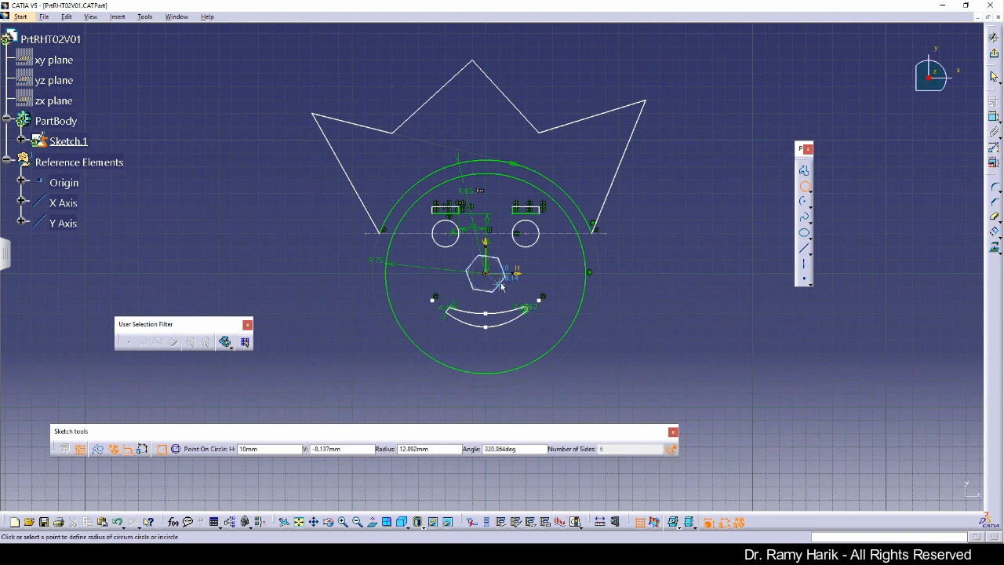
click(502, 288)
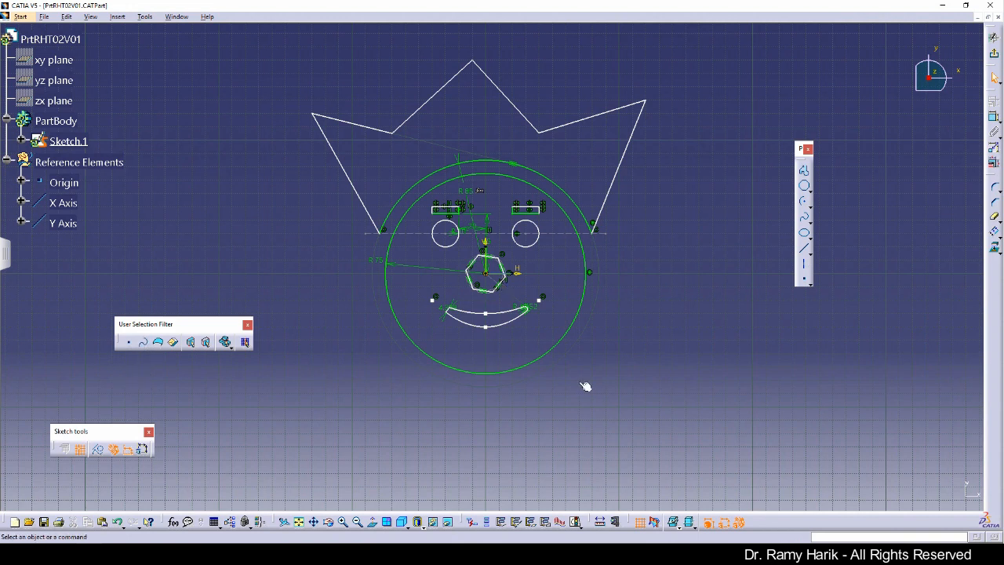
- Select all sketch elements with the point selection filter active and toggle the selected points between construction and standard elements
click(131, 348)
mouse_move(749, 33)
mouse_down()
mouse_move(410, 242)
mouse_move(289, 426)
mouse_move(267, 436)
mouse_move(264, 410)
mouse_up()
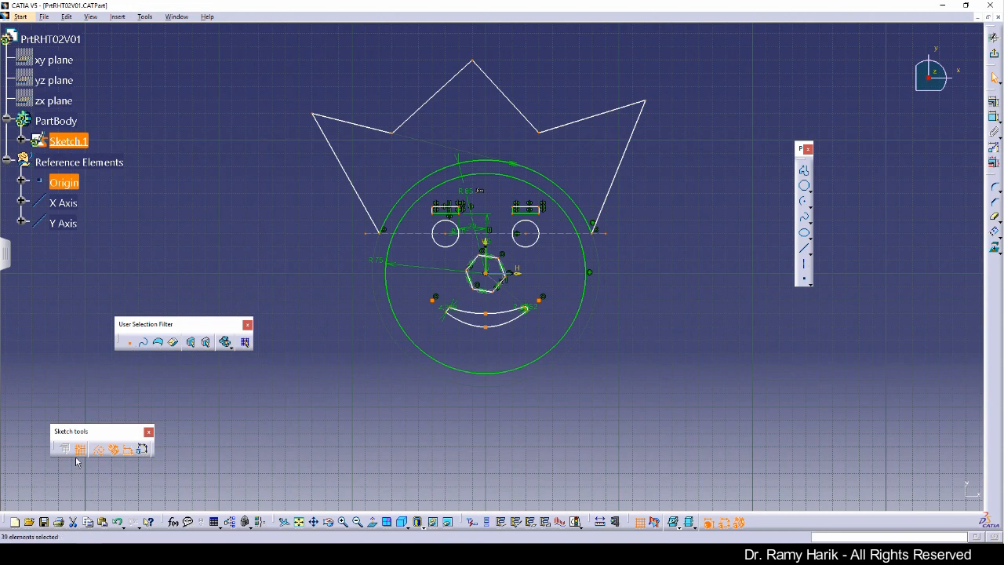
click(100, 451)
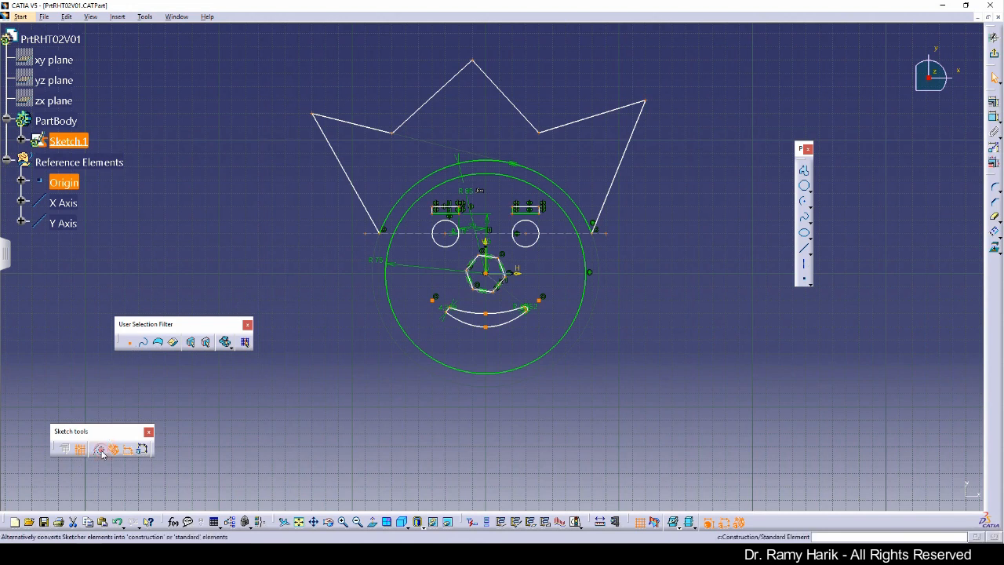
click(312, 409)
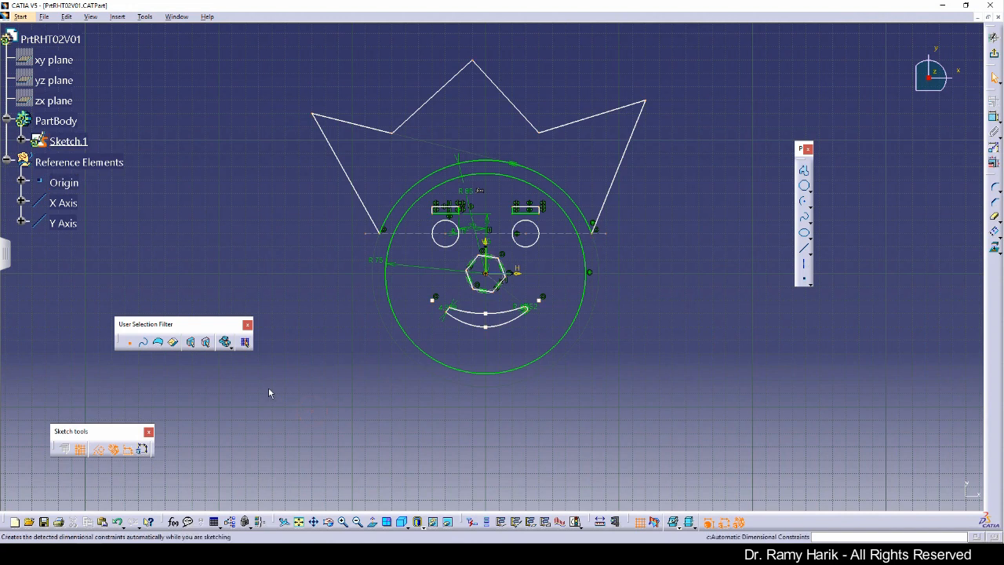
click(129, 345)
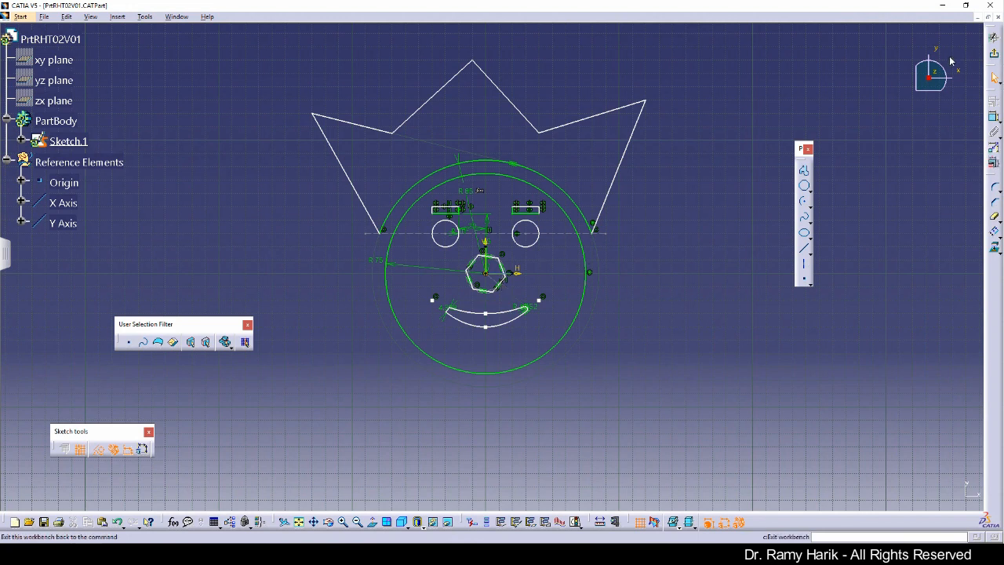
- Exit the sketch and extrude the smiley profile as a 20 mm pad
click(994, 52)
middle_drag(698, 268, 757, 317)
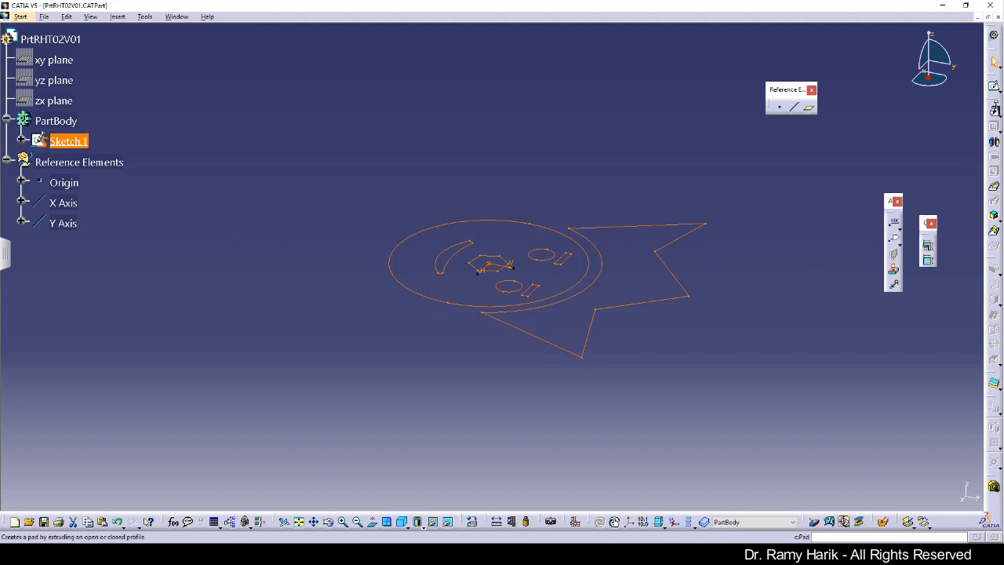
click(994, 111)
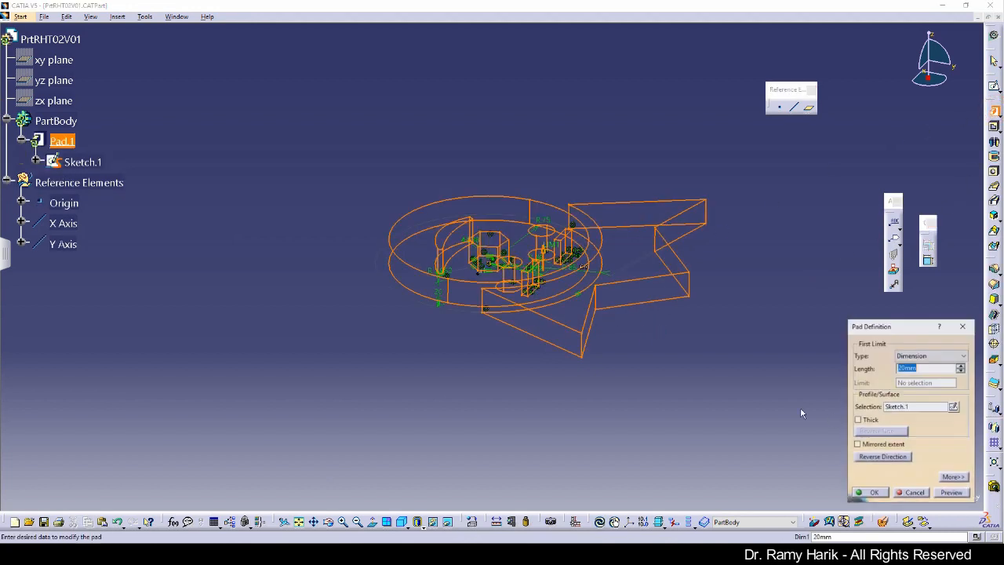
click(858, 493)
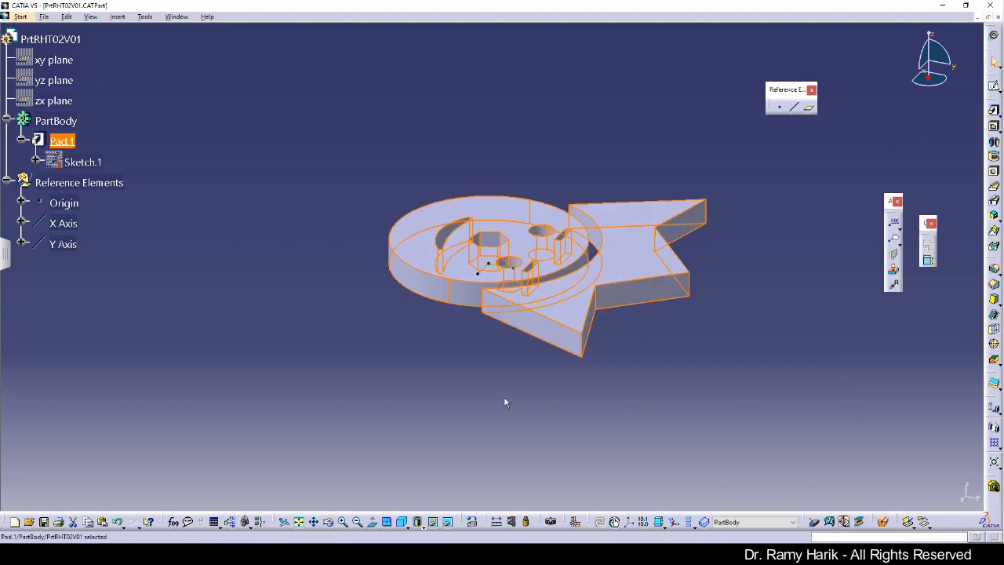
middle_drag(340, 173, 375, 127)
middle_drag(331, 88, 336, 194)
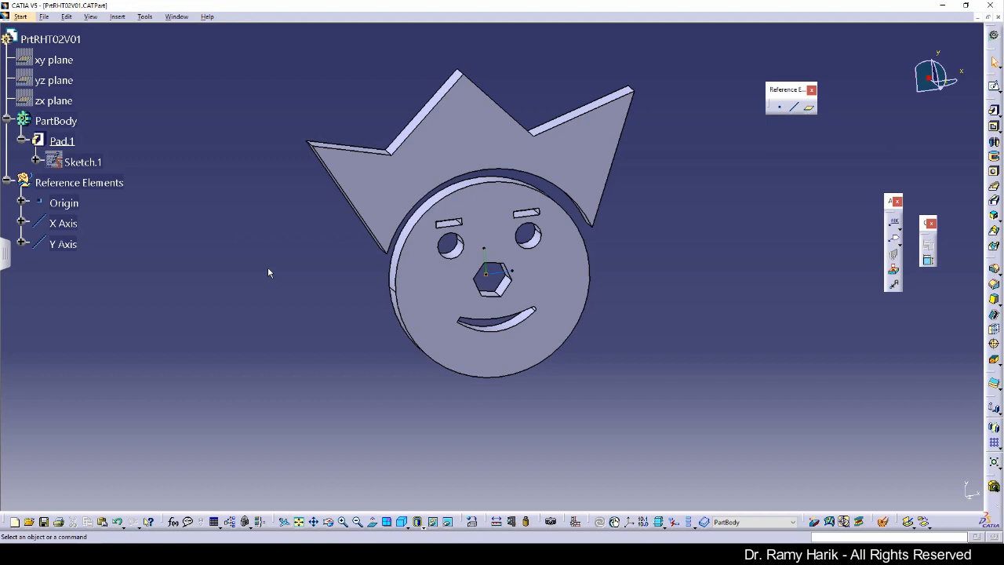
- Set the fill colour of the crown's front face to dark red
right_click(459, 154)
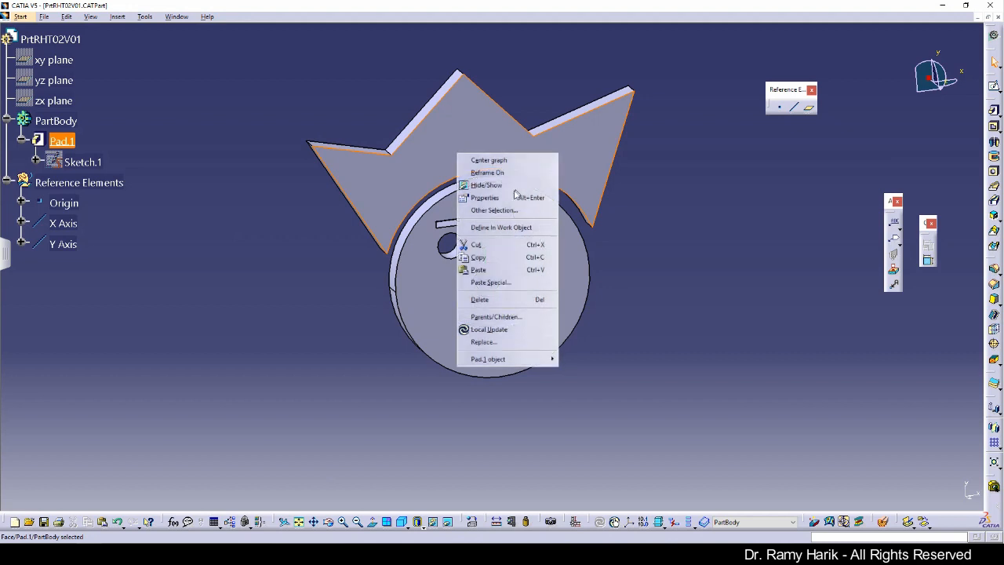
click(503, 199)
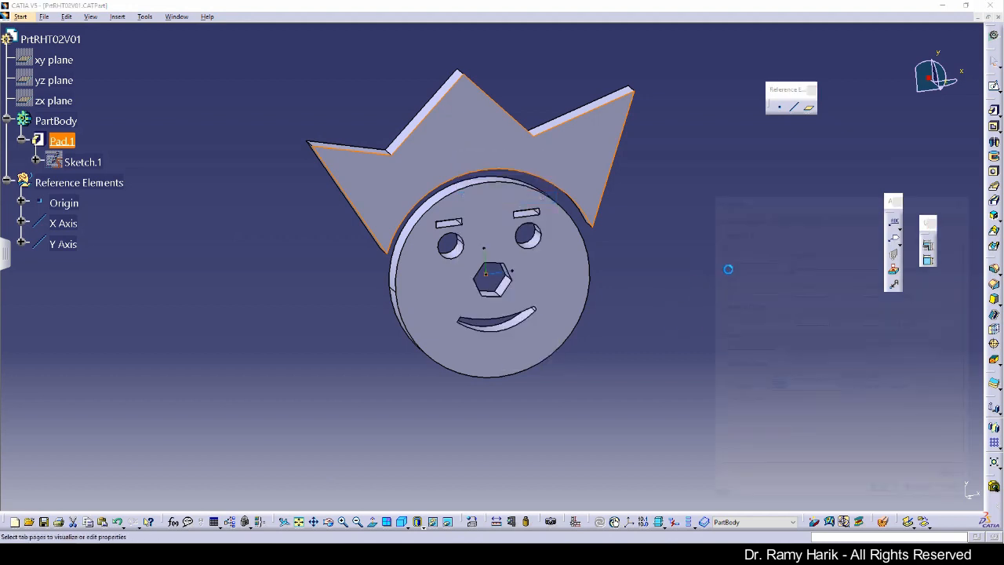
click(770, 267)
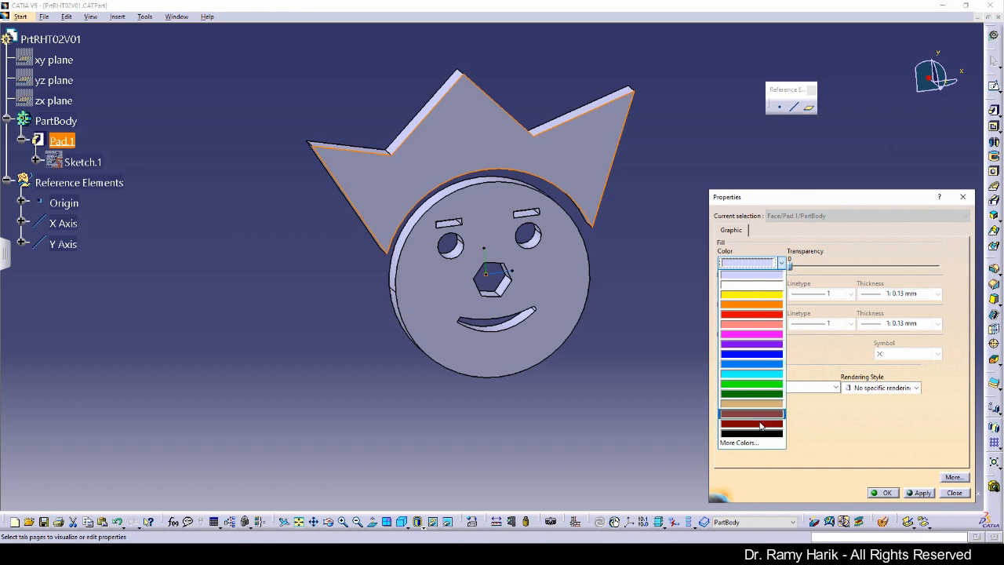
click(760, 423)
click(920, 493)
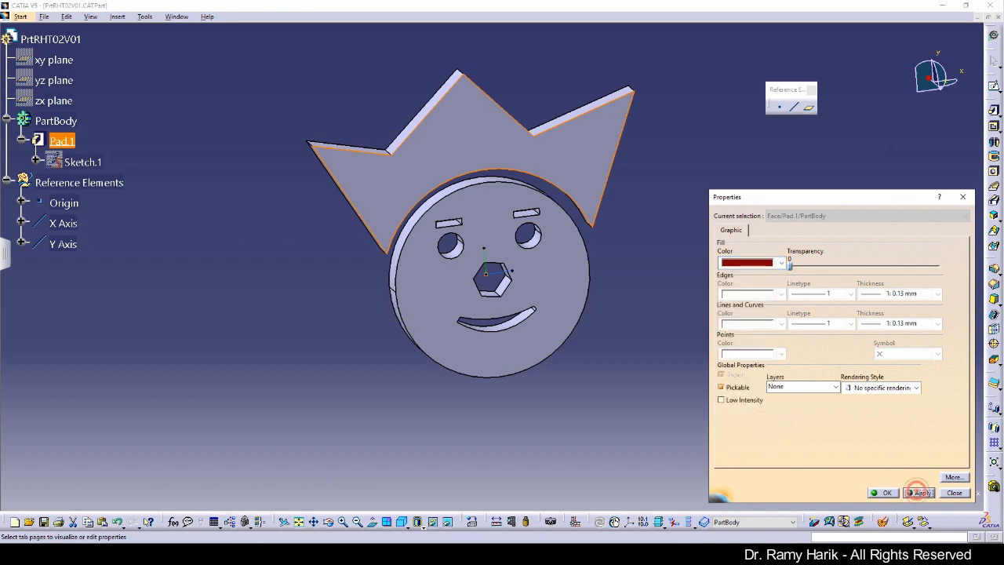
click(884, 493)
click(608, 421)
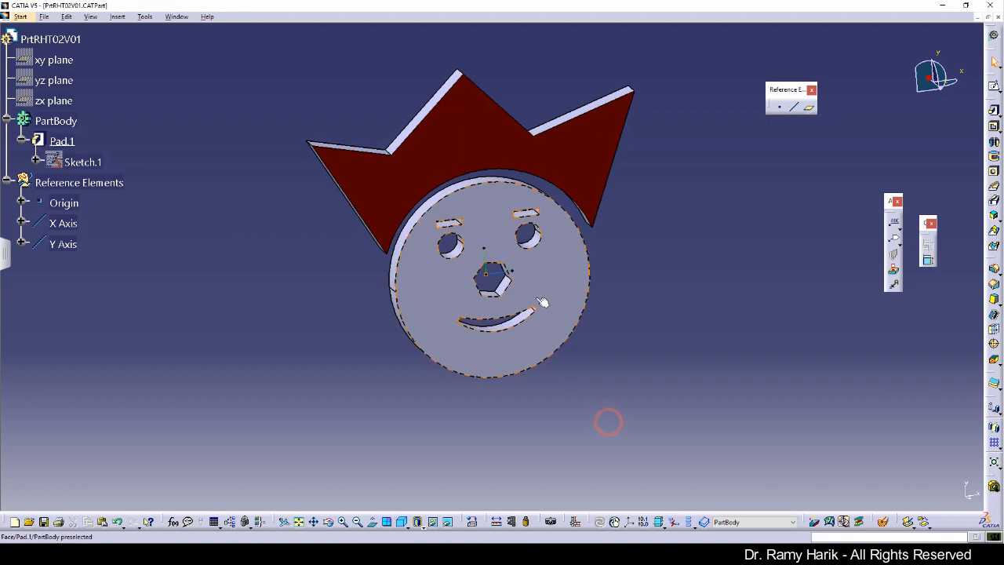
- Set the fill colour of the round head's front face to tan
right_click(552, 278)
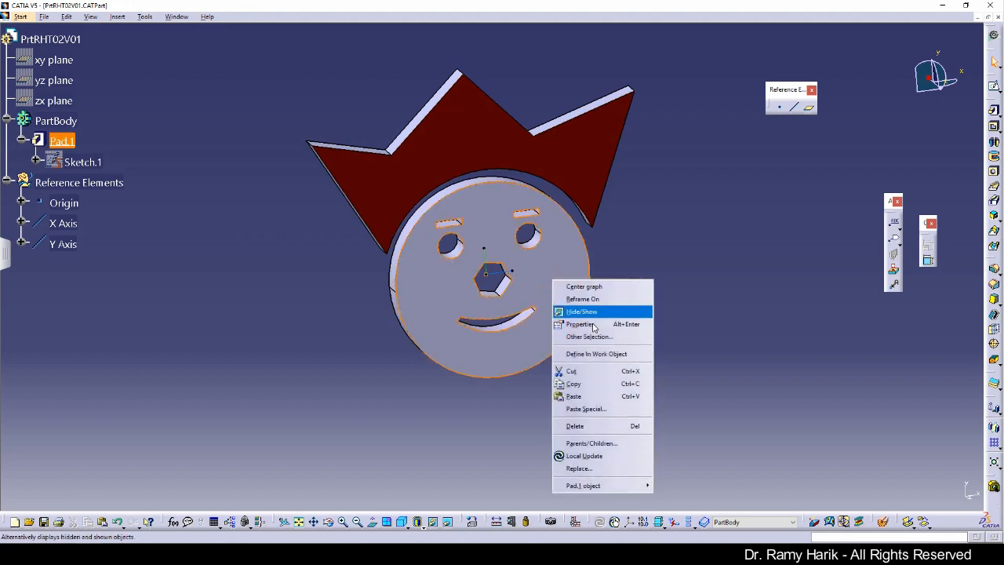
click(596, 324)
click(765, 262)
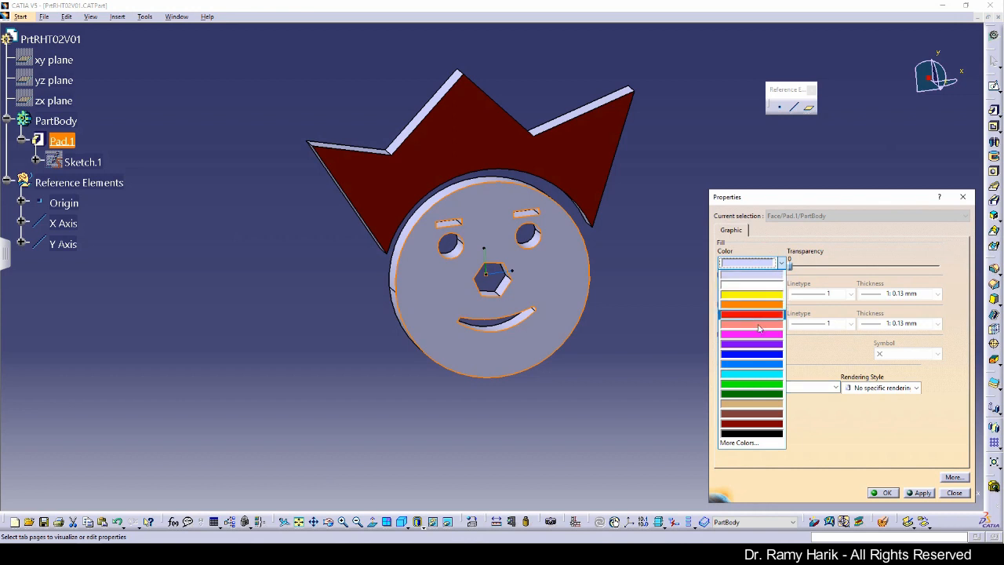
click(746, 404)
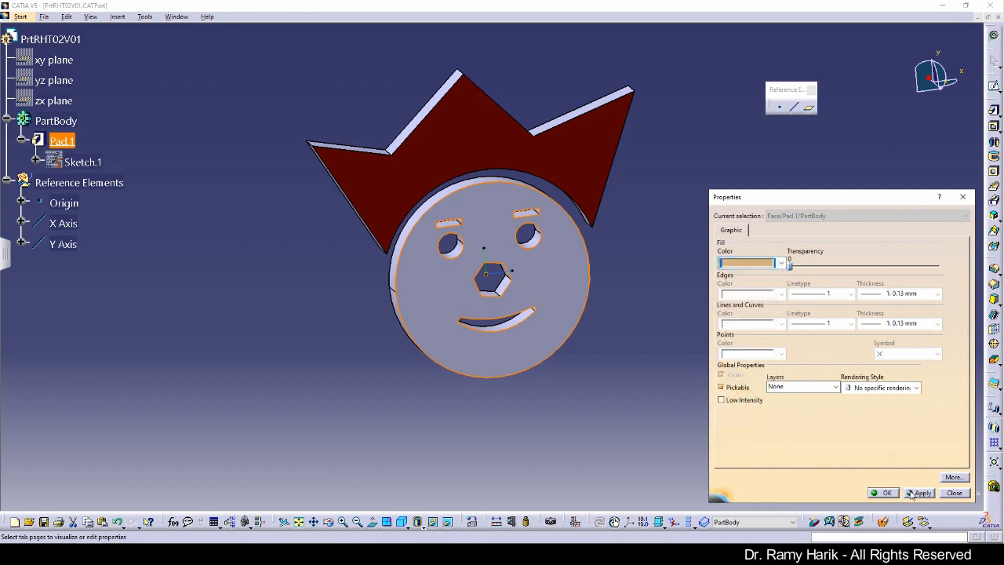
click(904, 494)
click(882, 493)
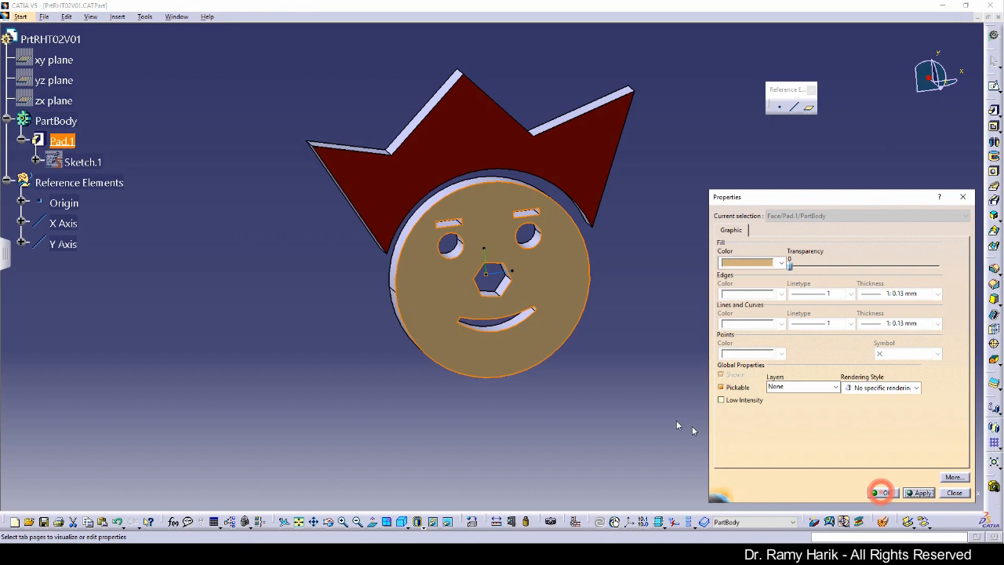
click(677, 416)
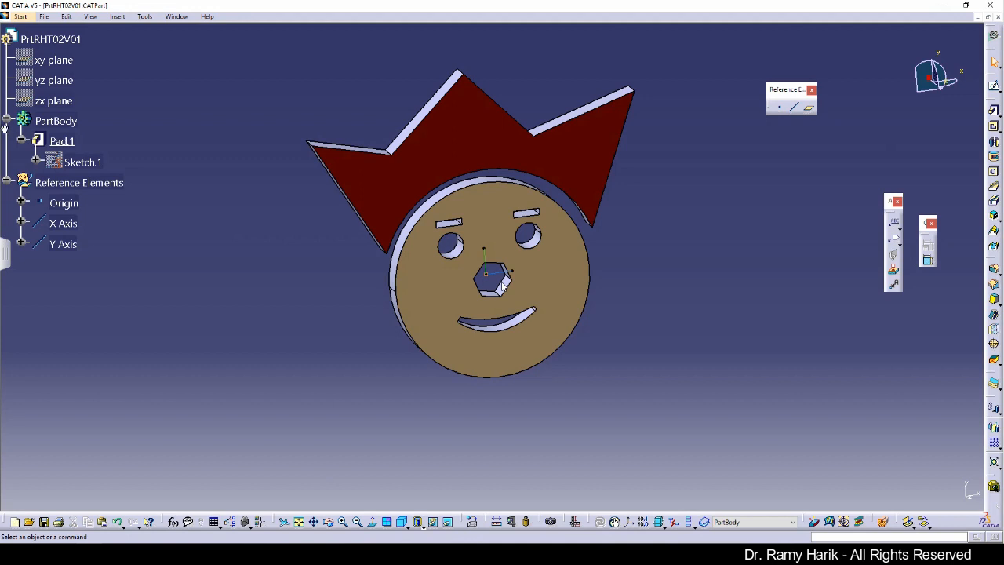
- Switch to T02.pdf in Foxit Reader and examine the Understanding 2D Topology section and its ray diagram, then return to CATIA
drag(2, 11, 400, 72)
click(600, 69)
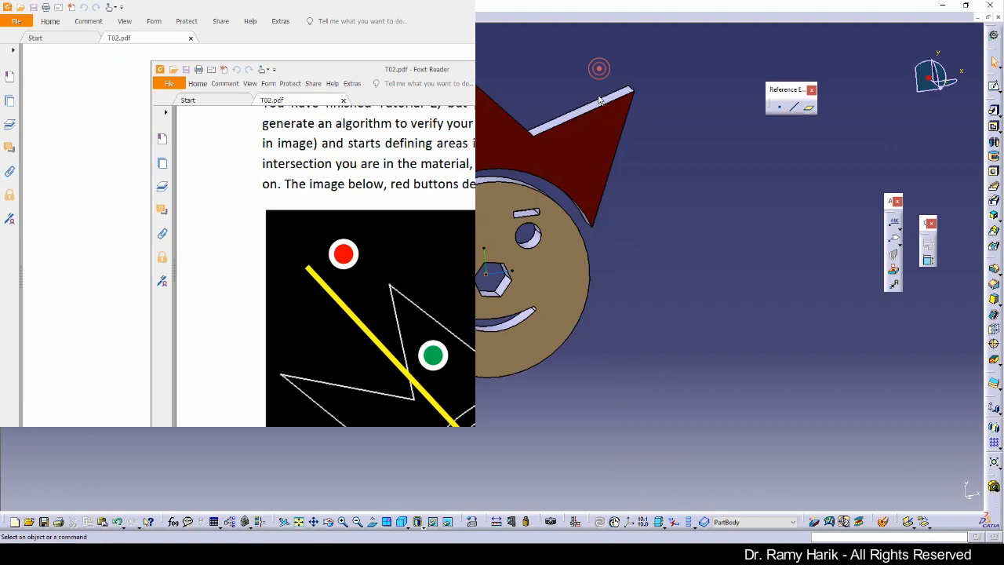
scroll(632, 428, down, 3)
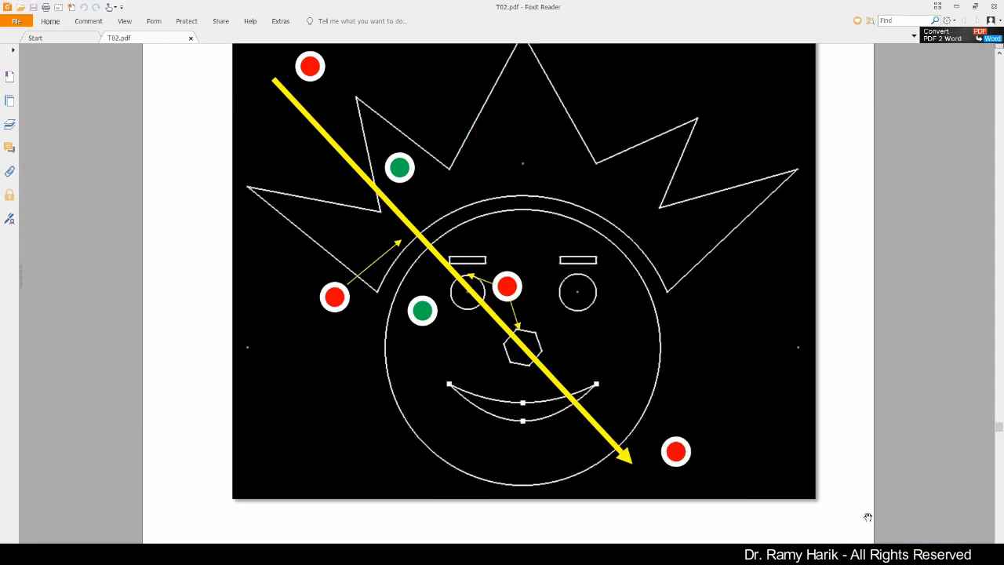
ctrl+scroll(764, 448, down, 2)
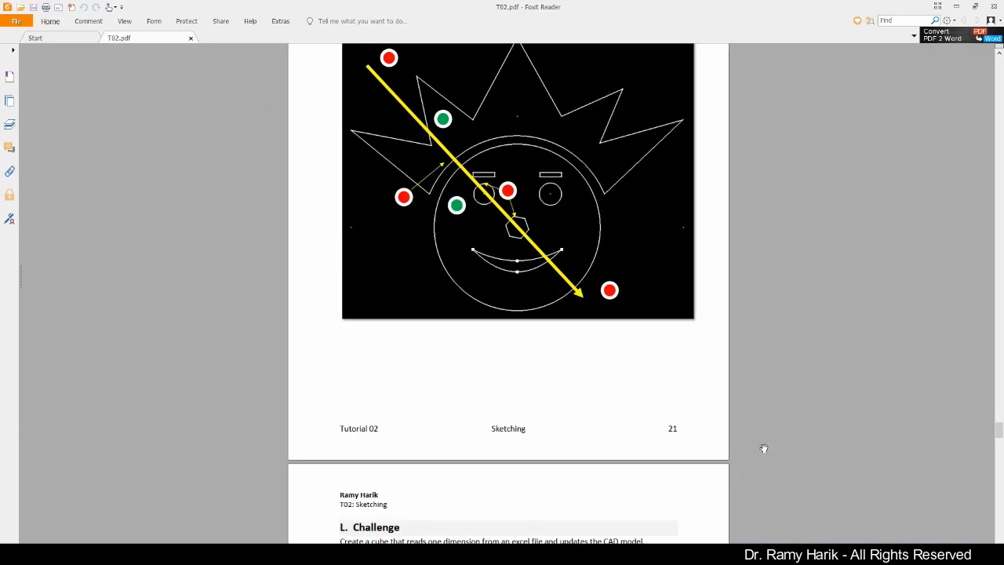
scroll(764, 449, up, 3)
scroll(764, 449, down, 1)
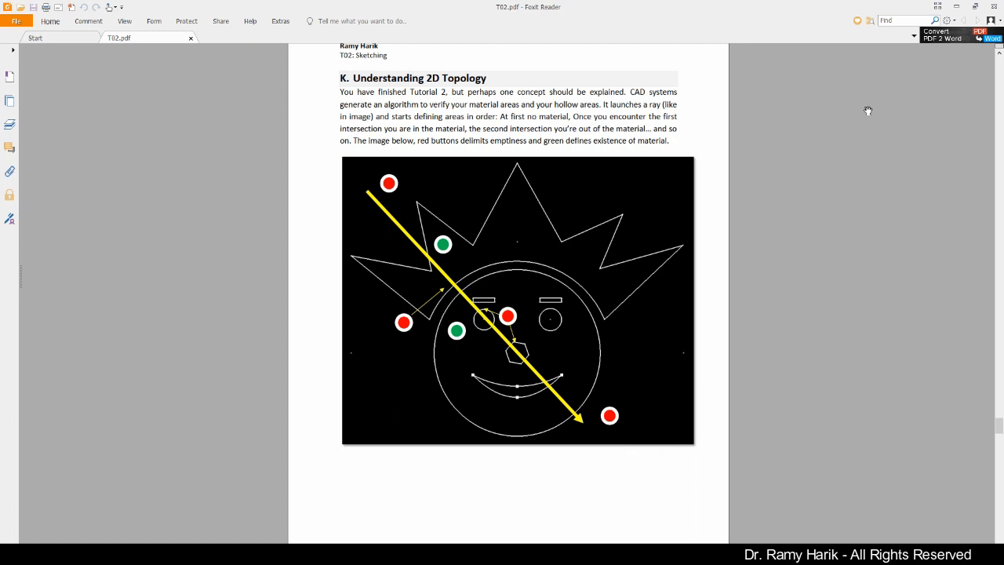
click(957, 7)
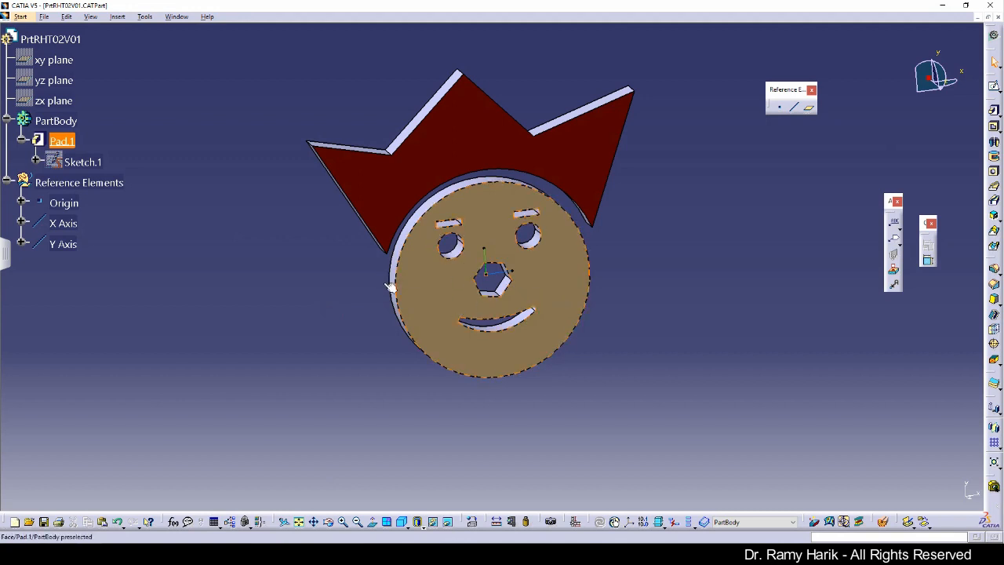
- Add an origin-centred circle just inside the R75 head circle in the pad's sketch as a standard element, and exit to update the pad
double_click(82, 162)
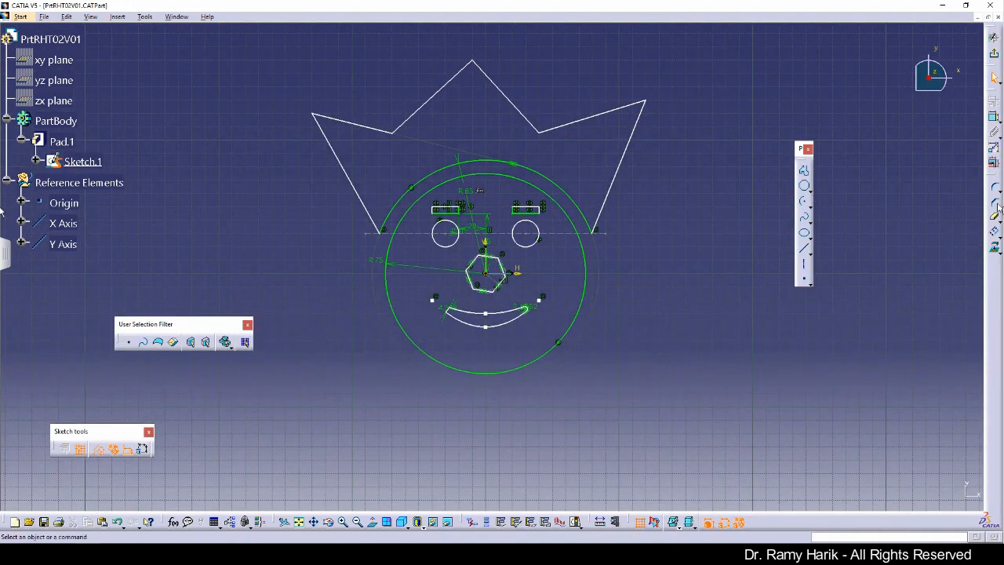
click(804, 185)
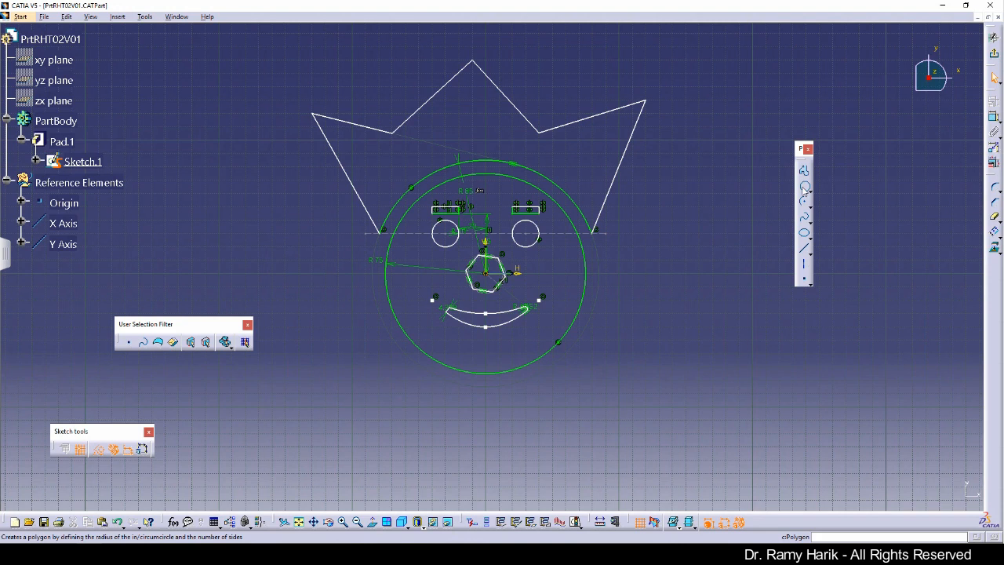
click(804, 189)
click(806, 189)
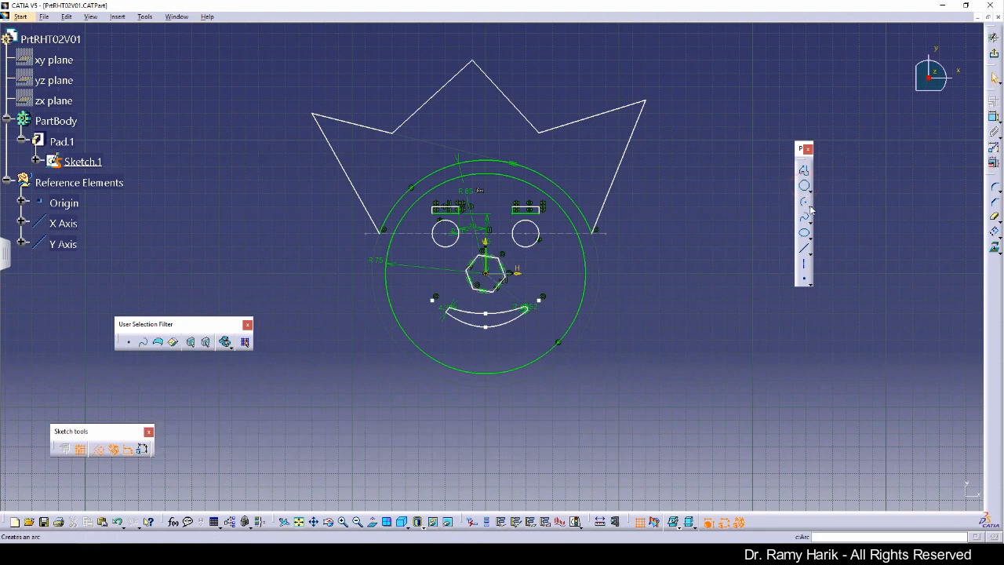
click(810, 207)
click(824, 212)
click(485, 273)
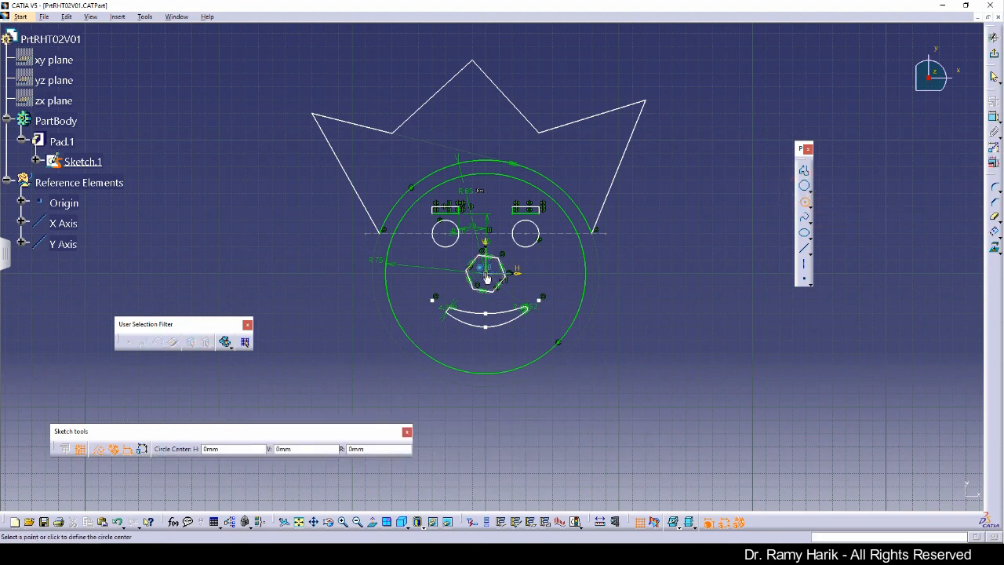
click(555, 340)
click(97, 451)
click(314, 425)
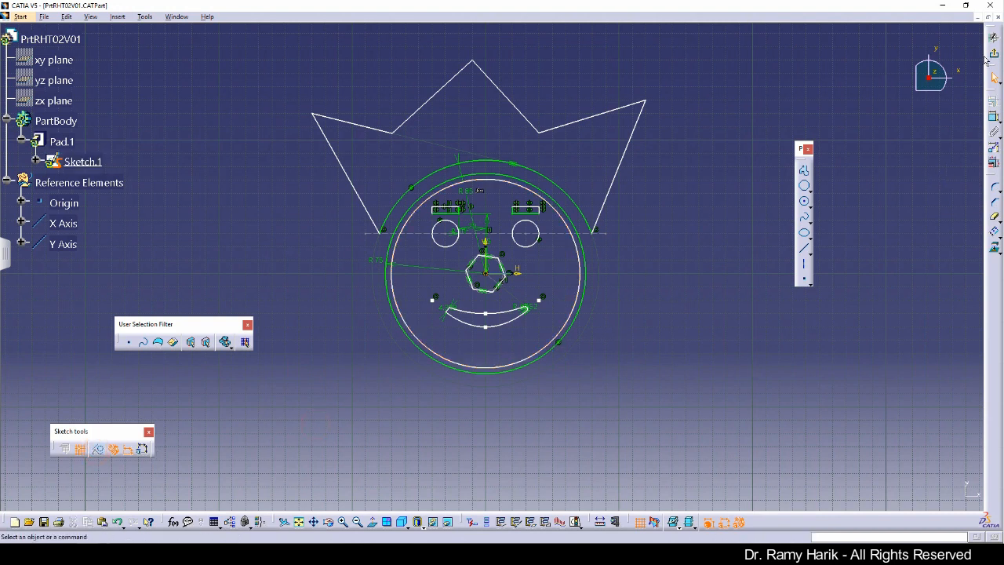
click(994, 53)
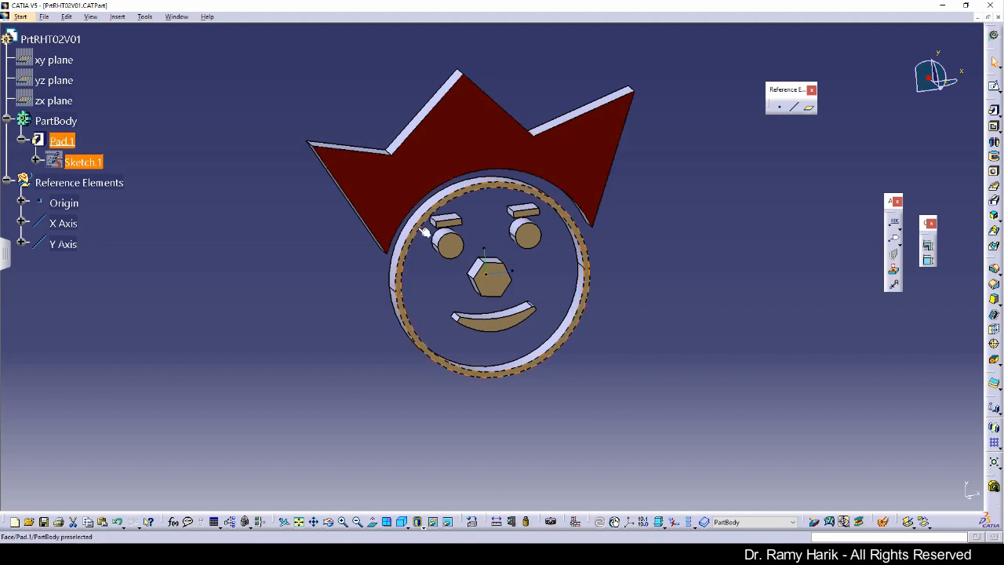
- Add an origin-centred circle of about 6.4 mm radius inside the hexagonal nose in the pad's sketch, and exit to update the pad
double_click(82, 162)
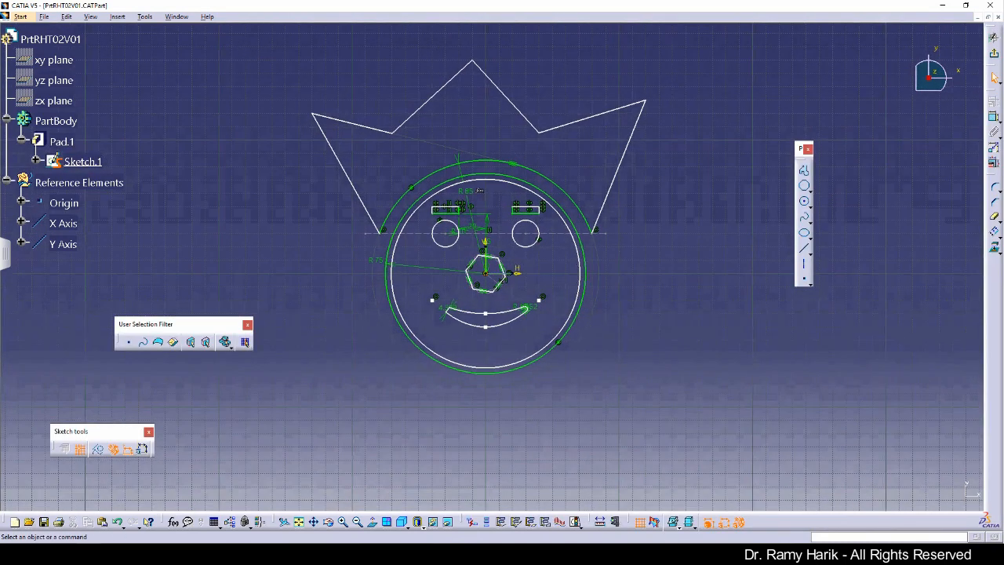
ctrl+middle_drag(589, 386, 549, 270)
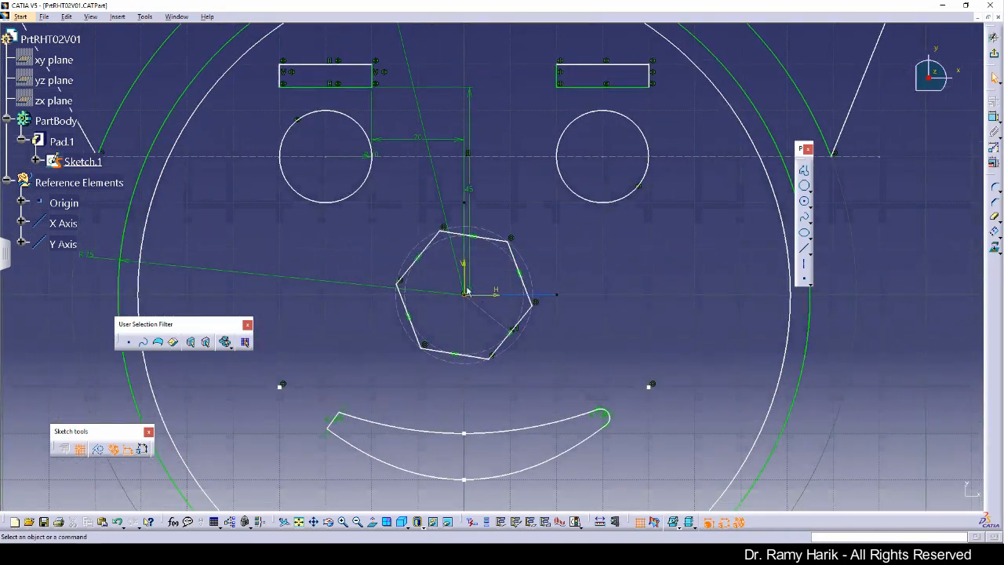
click(804, 202)
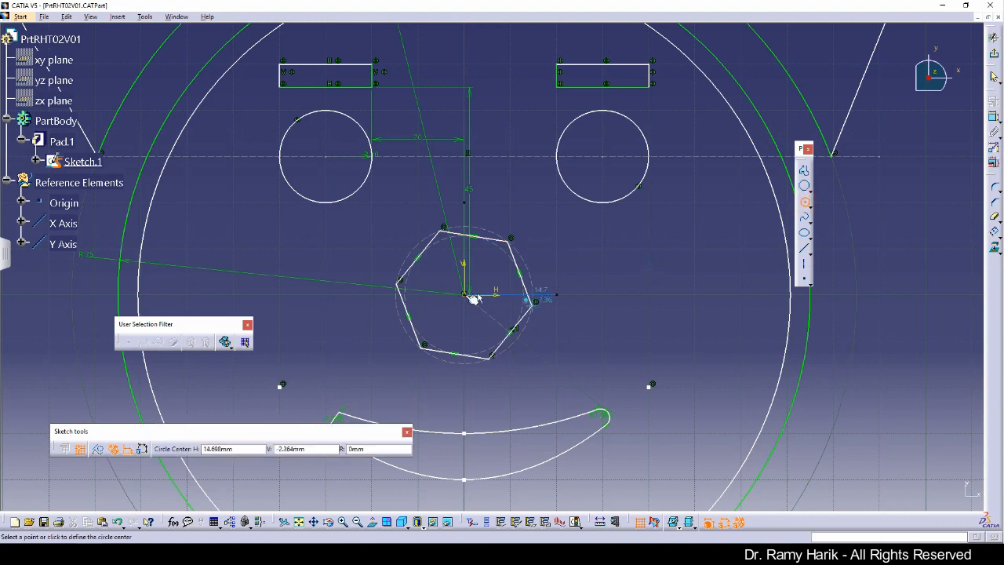
click(464, 295)
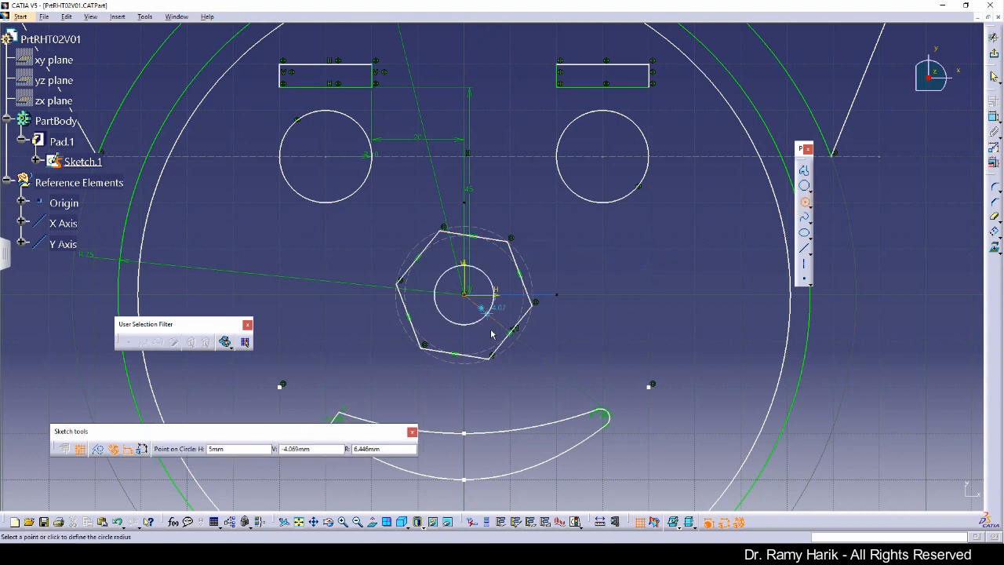
click(481, 325)
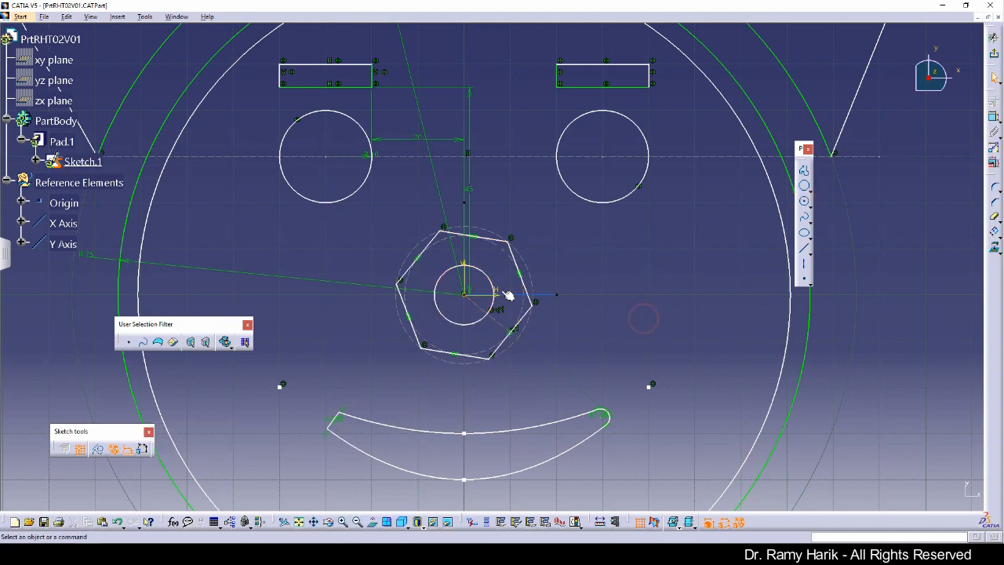
click(993, 54)
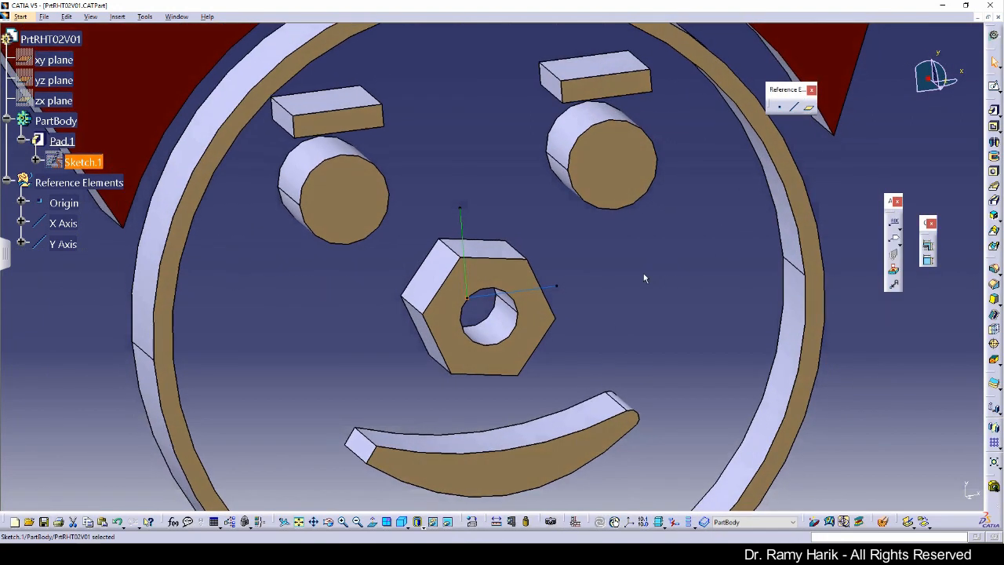
click(654, 265)
- Save the crowned smiley part under its existing file name
mouse_move(654, 267)
ctrl+middle_down()
mouse_move(624, 373)
mouse_move(490, 339)
ctrl+middle_up()
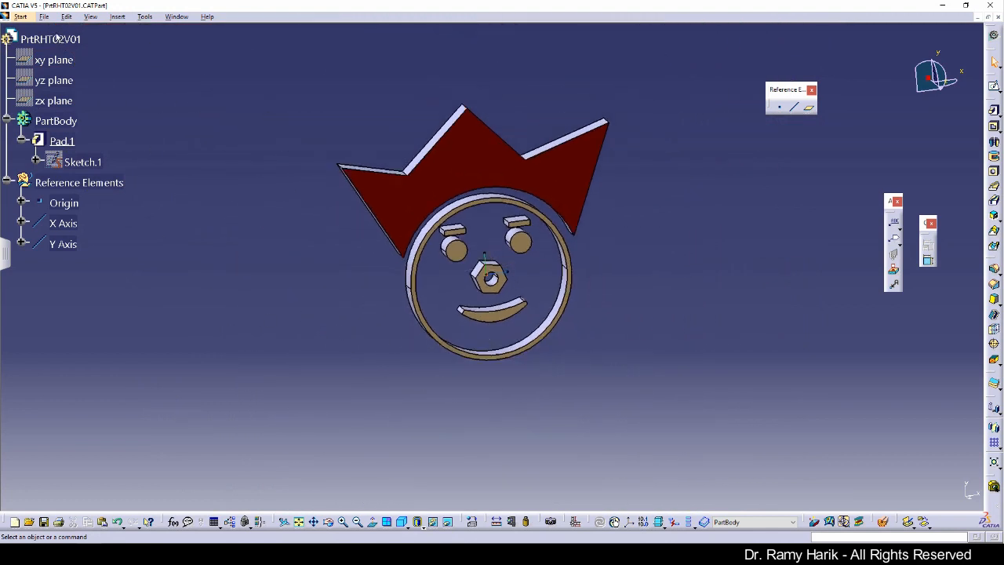
click(44, 17)
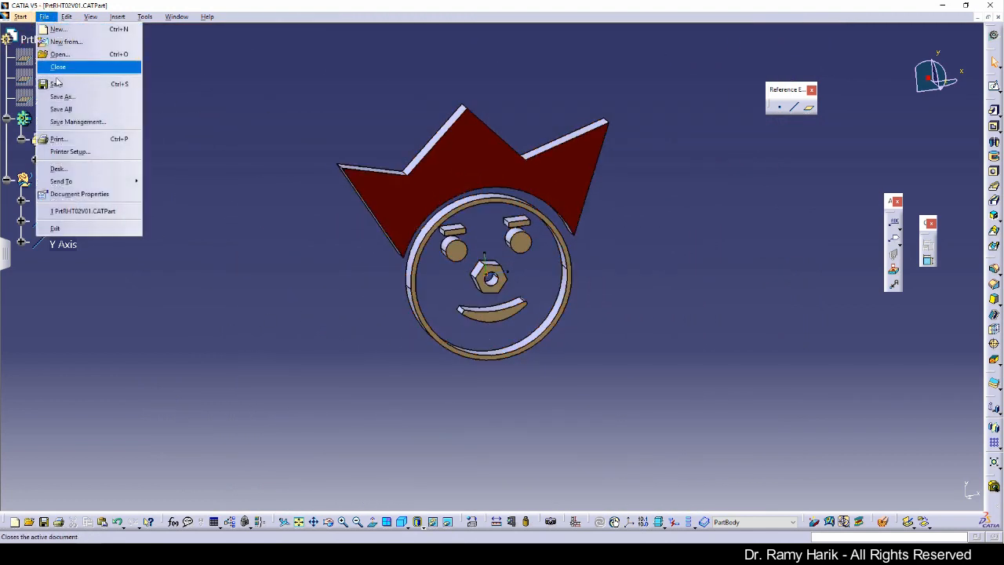
click(58, 84)
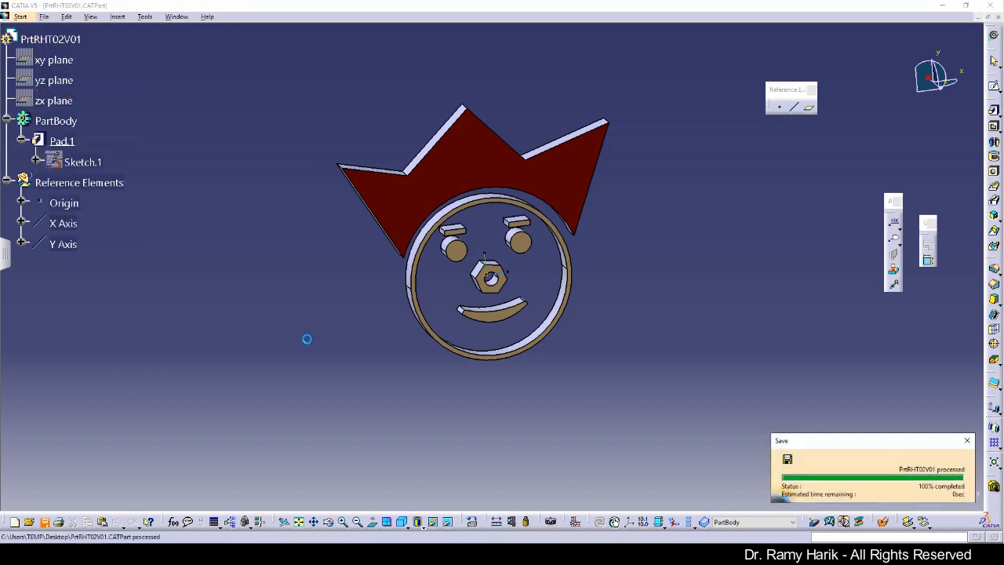